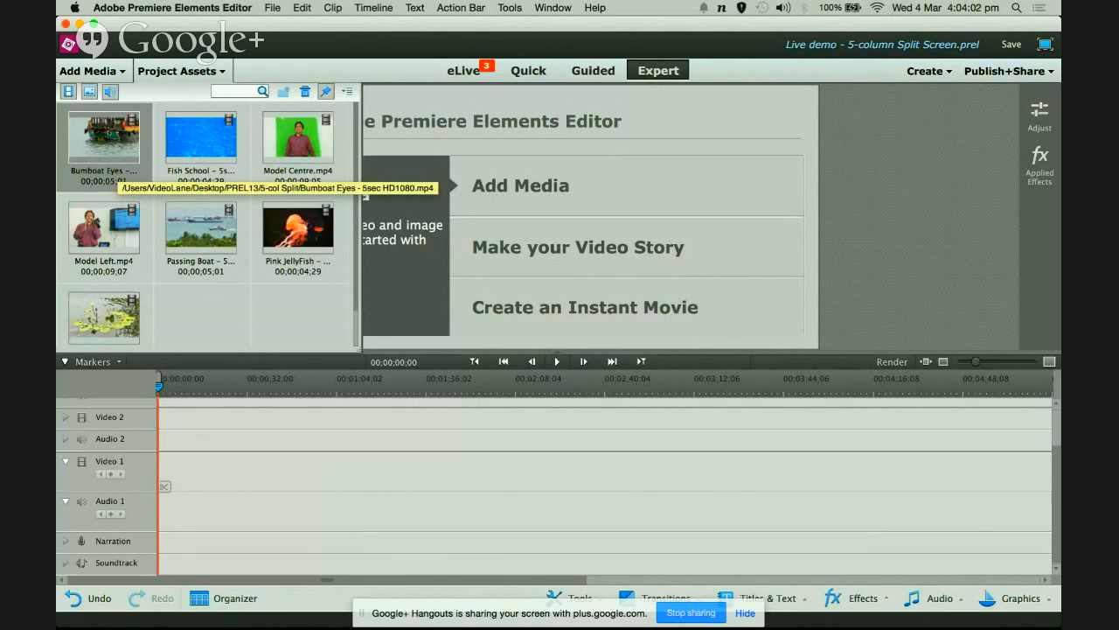
# Place the Bumboat Eyes clip from the project assets at the start of the Video 1 track.
pyautogui.moveTo(189, 262); pyautogui.dragTo(203, 481)
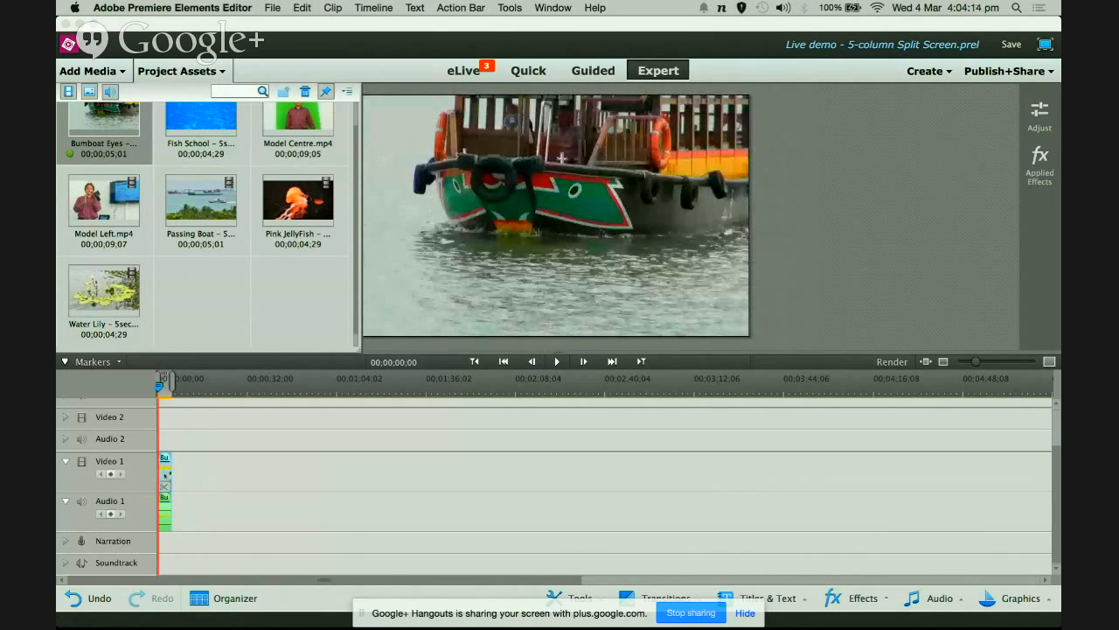
pyautogui.moveTo(175, 481); pyautogui.dragTo(166, 495)
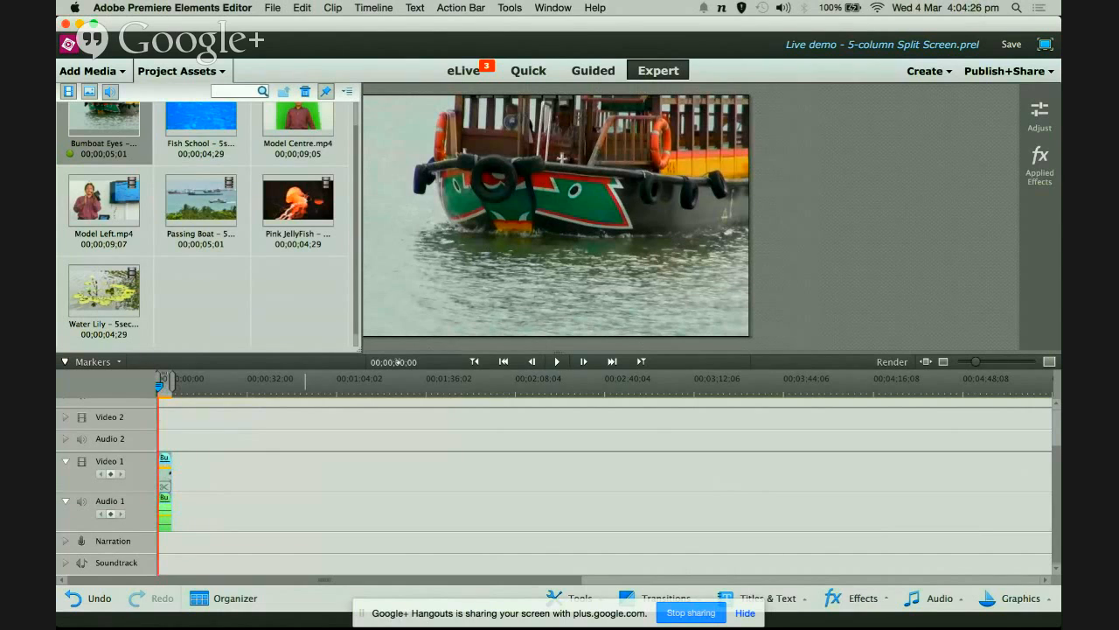
pyautogui.hotkey('ctrl', 'Right')
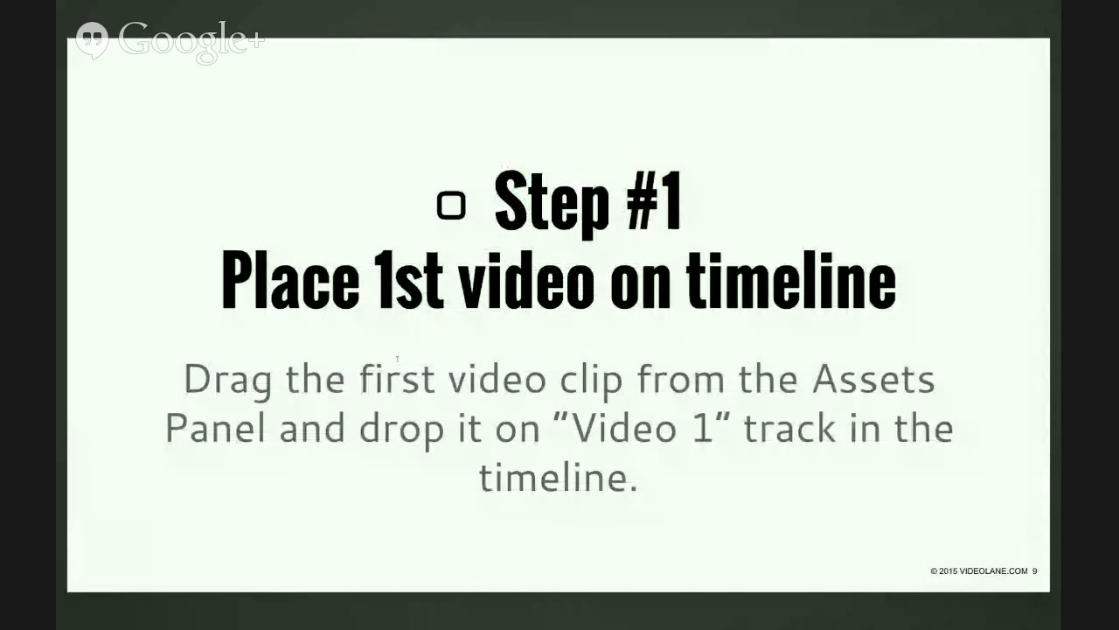
pyautogui.press('Right')
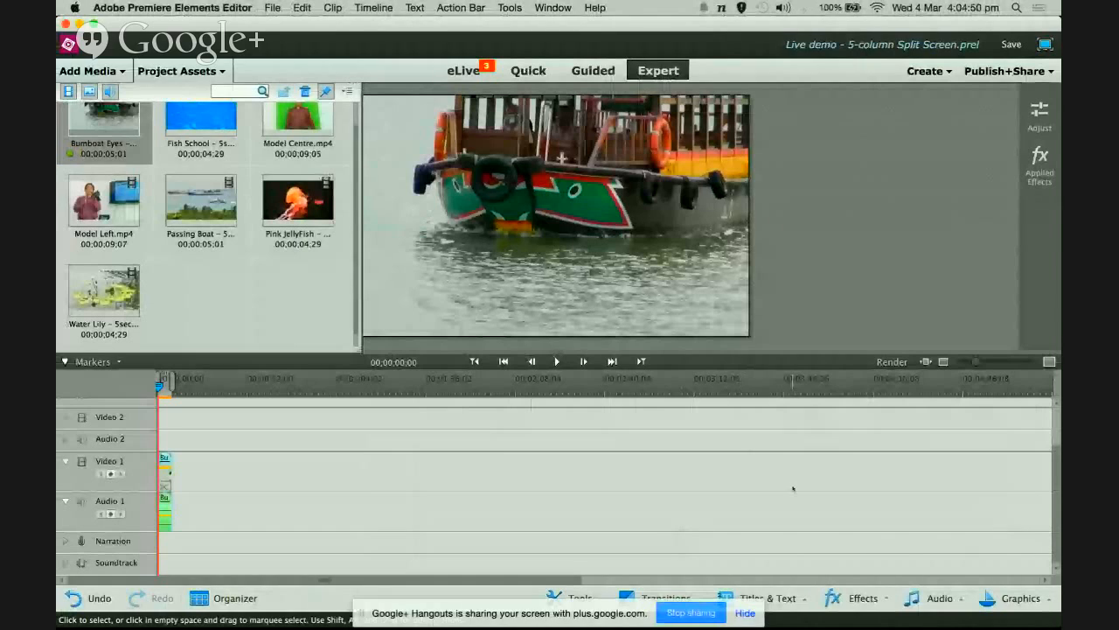
# Search the effects for "crop" and try to apply the Crop effect to the Bumboat Eyes clip on Video 1.
pyautogui.click(863, 599)
pyautogui.click(1046, 420)
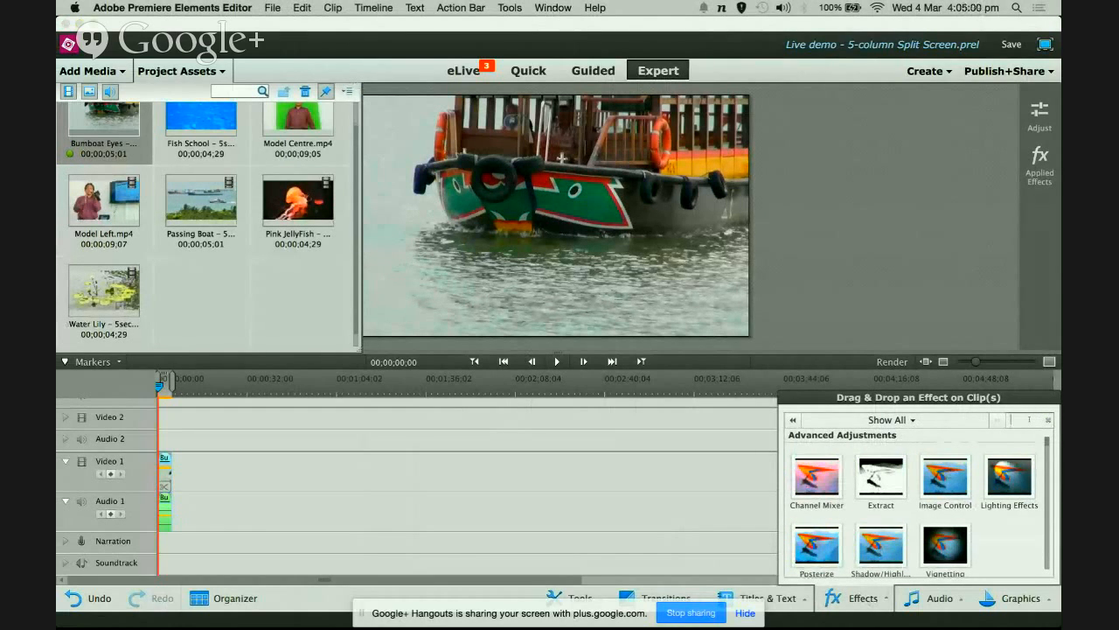
pyautogui.write('crop')
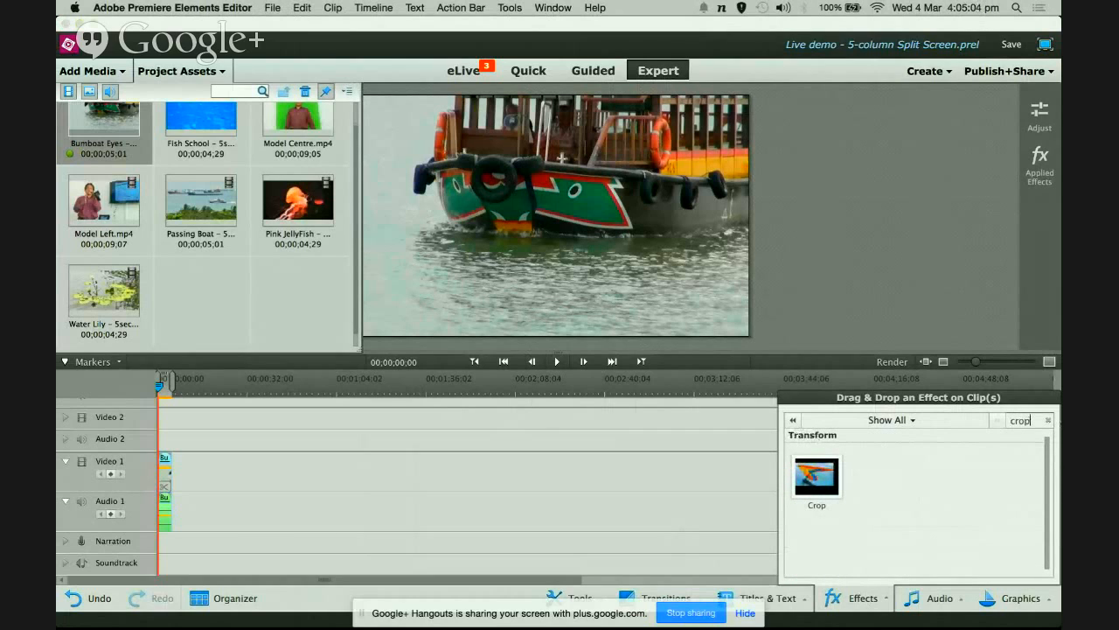
pyautogui.click(817, 477)
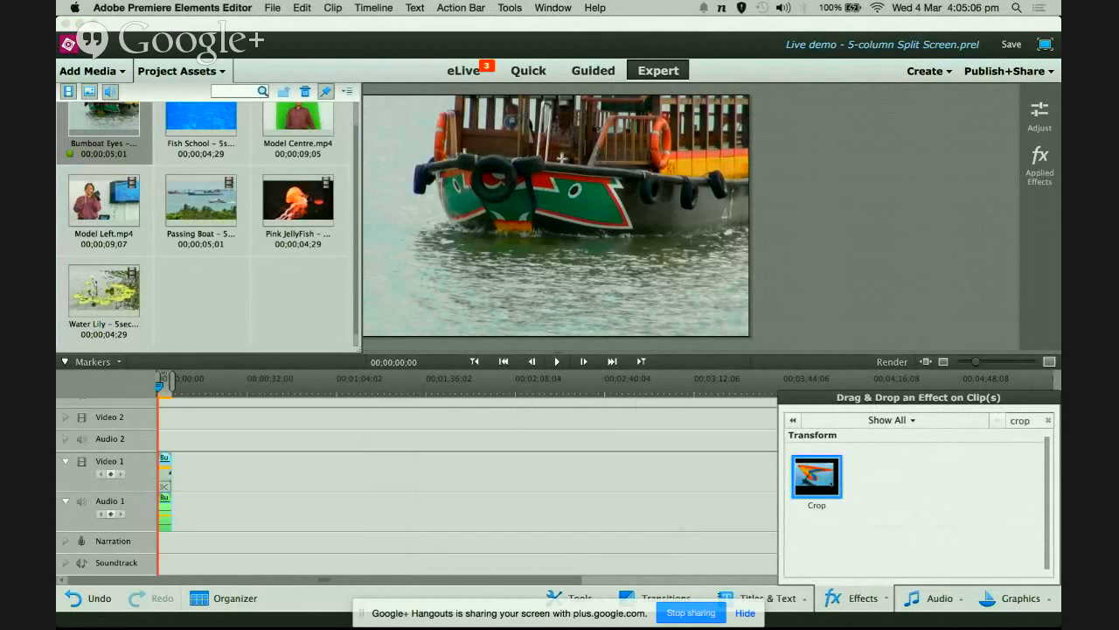
pyautogui.moveTo(827, 490); pyautogui.dragTo(166, 473)
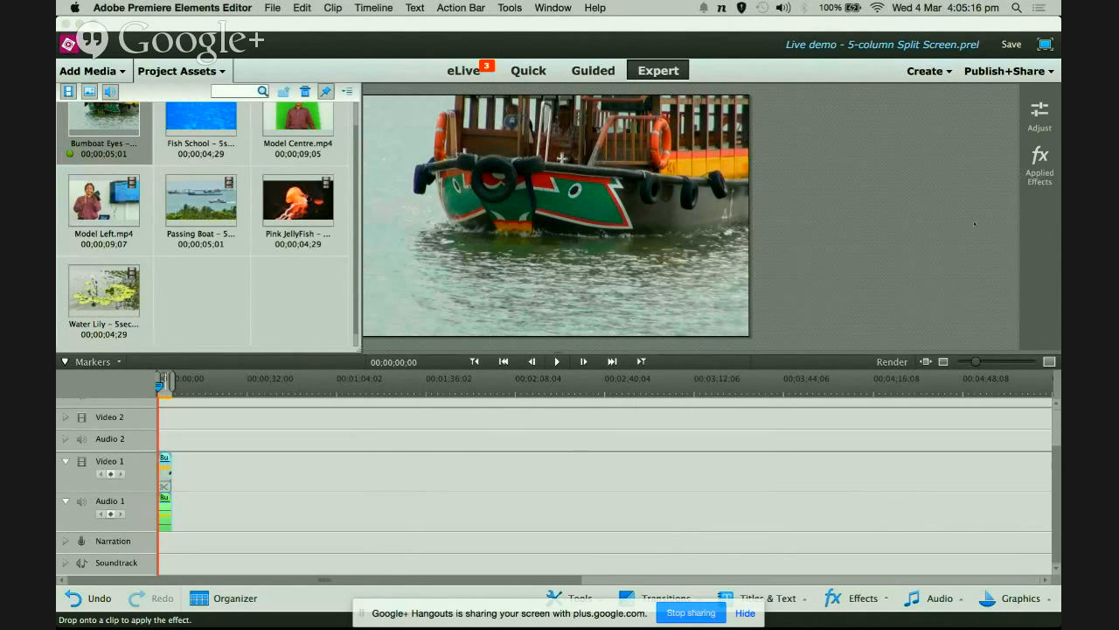
# Show the applied effects of the Bumboat Eyes clip and bring the start of the timeline back into view.
pyautogui.hscroll(2, 1040, 176)
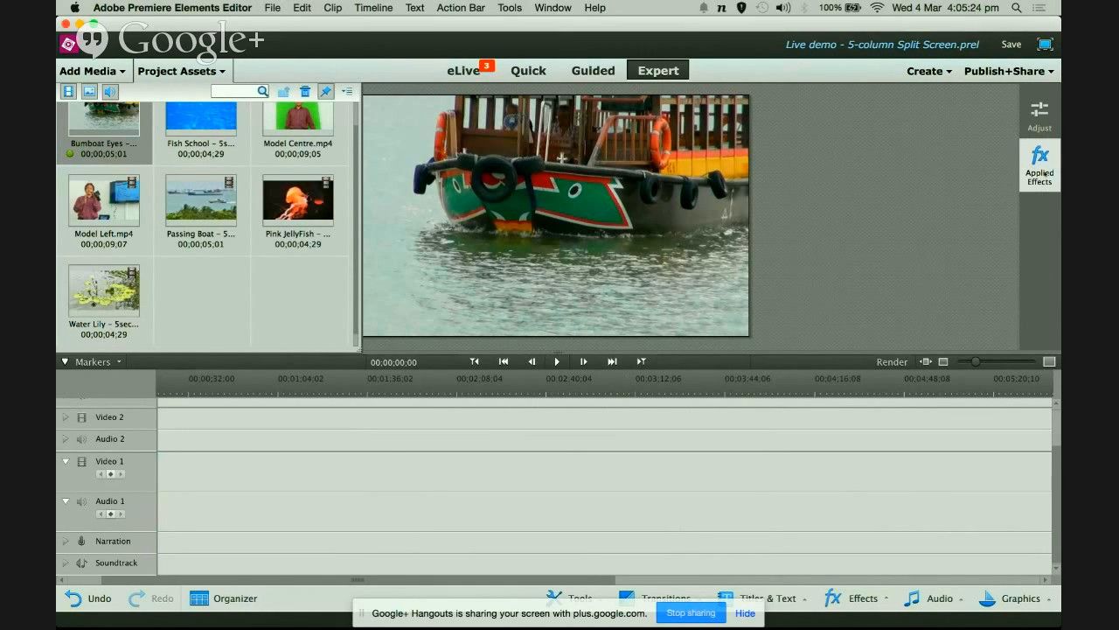
pyautogui.click(1046, 174)
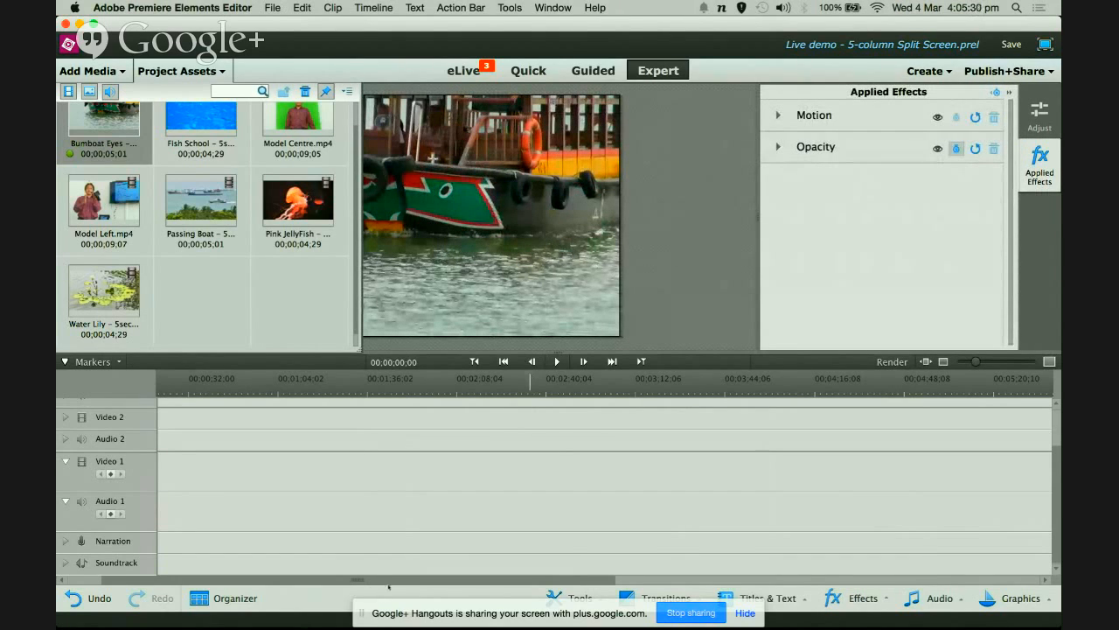
pyautogui.moveTo(390, 583); pyautogui.dragTo(148, 583)
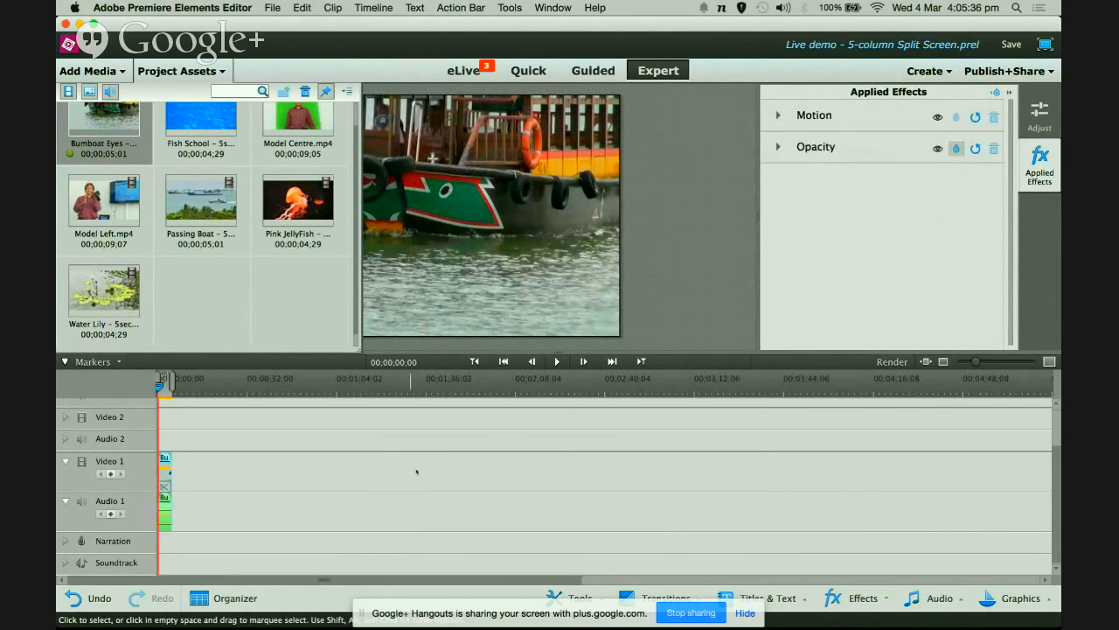
# Apply the Crop effect to the Bumboat Eyes clip on the Video 1 track.
pyautogui.click(867, 596)
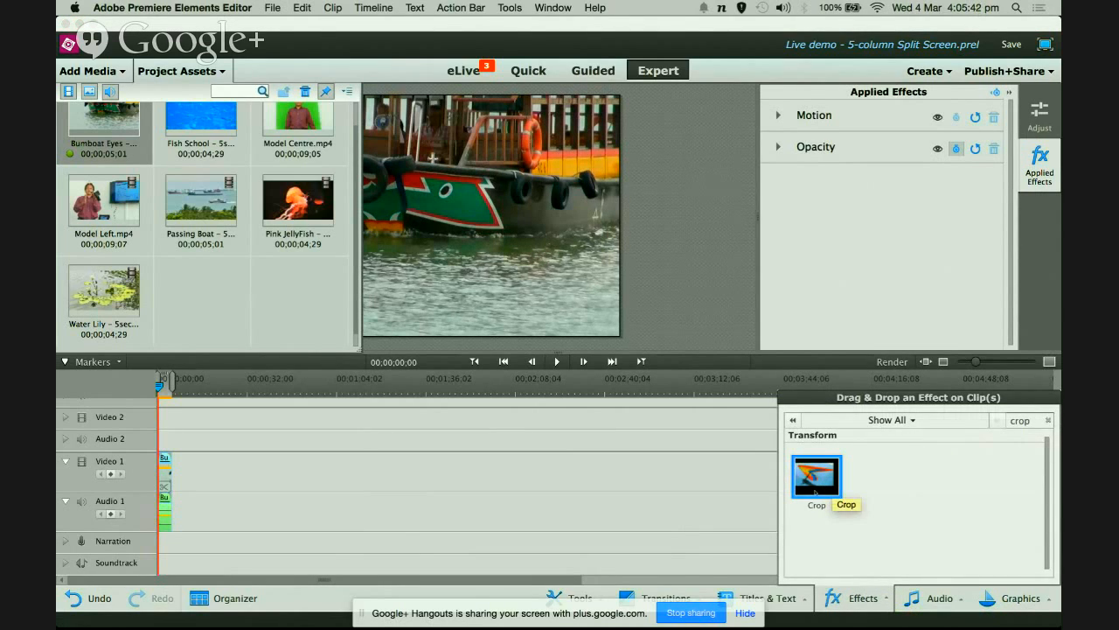
pyautogui.moveTo(815, 491); pyautogui.dragTo(629, 437)
pyautogui.moveTo(527, 445); pyautogui.dragTo(163, 475)
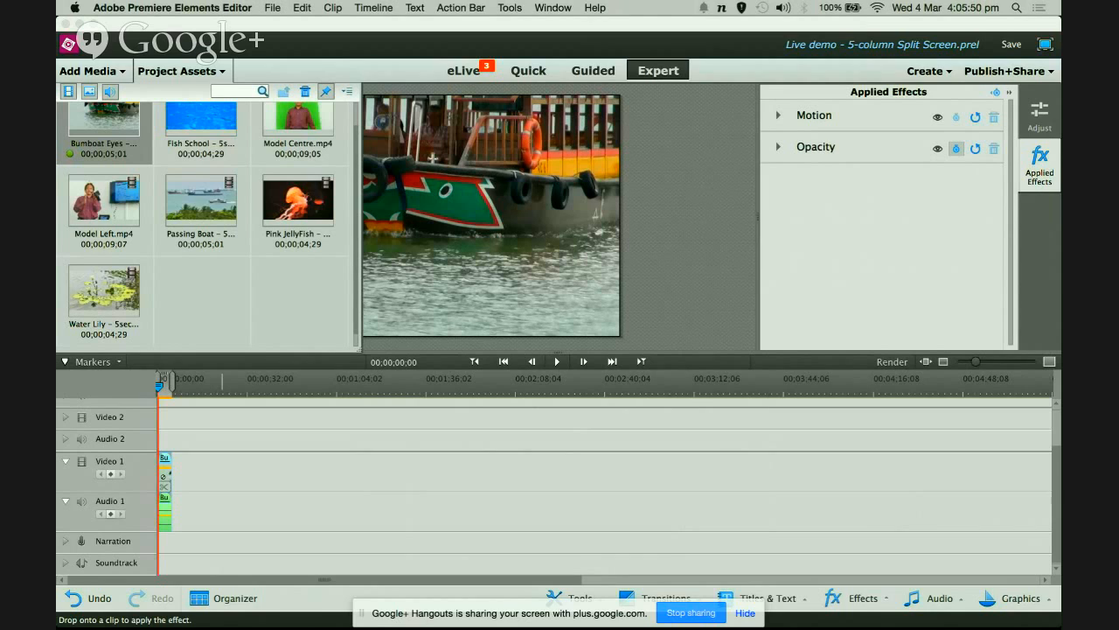
pyautogui.moveTo(170, 473); pyautogui.dragTo(167, 471)
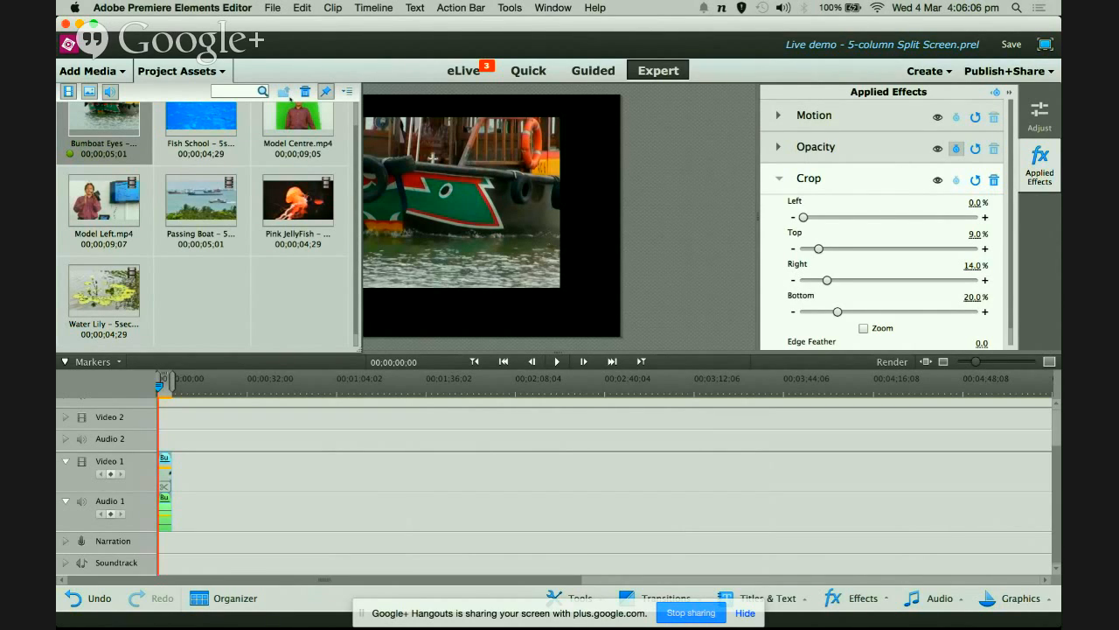
# Hide the project assets and set the Bumboat Eyes clip's top and bottom crop to 0%.
pyautogui.click(227, 75)
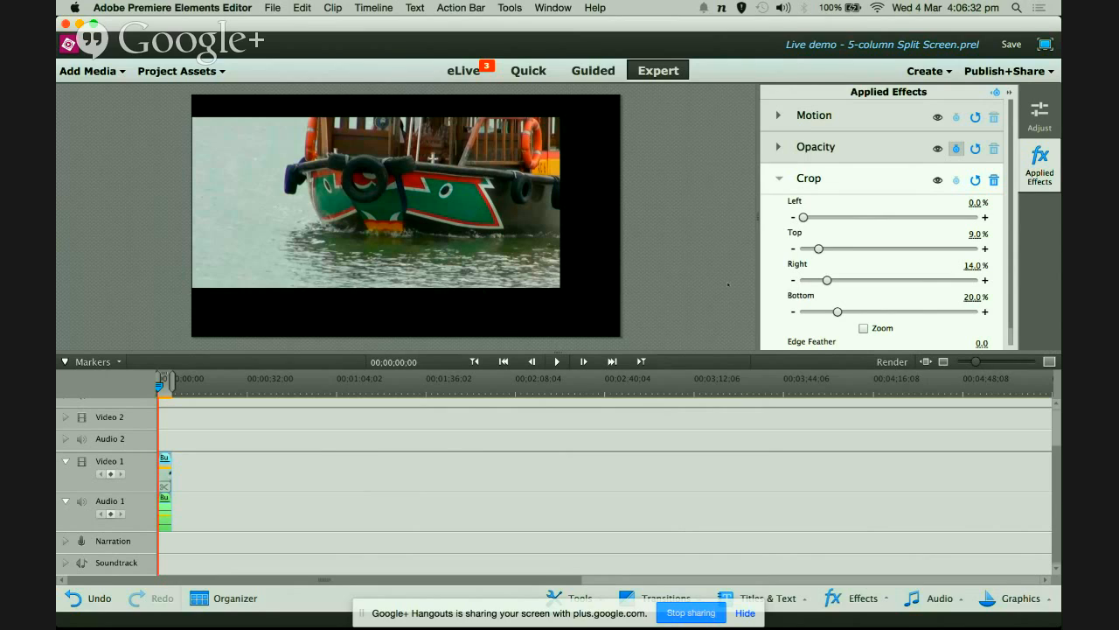
pyautogui.moveTo(819, 247); pyautogui.dragTo(790, 249)
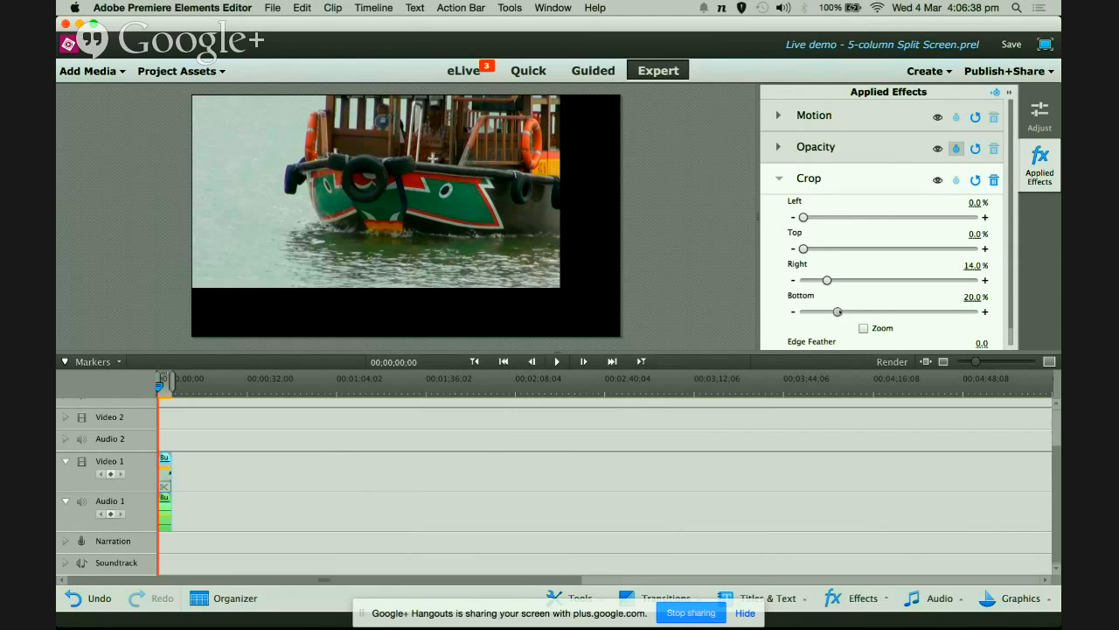
pyautogui.moveTo(838, 311); pyautogui.dragTo(794, 312)
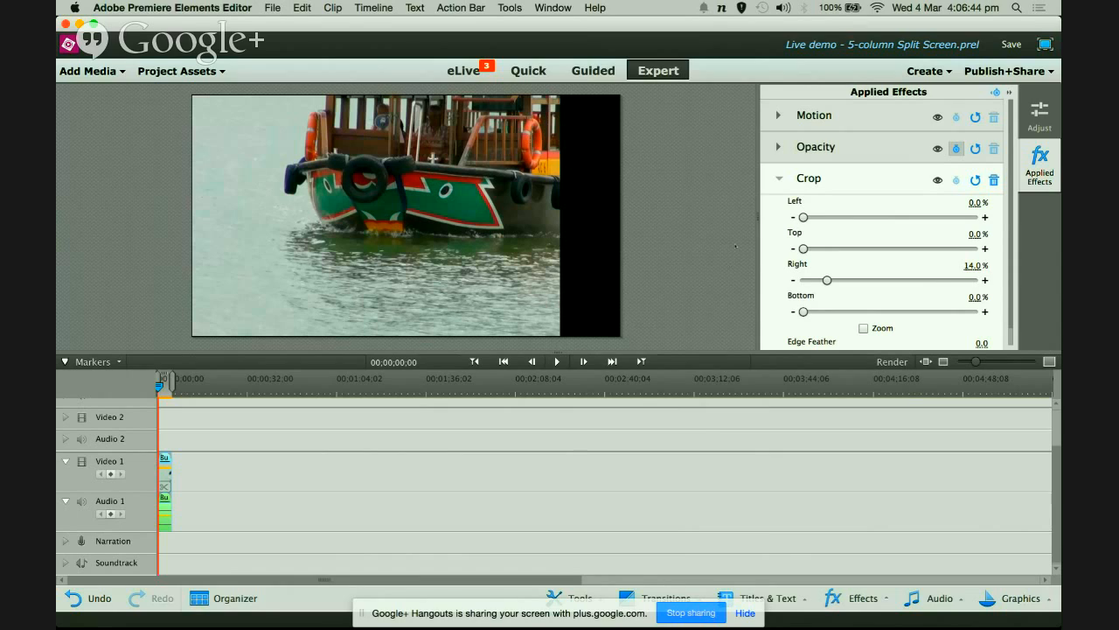
# Set the Bumboat Eyes clip's left and right crop to 40% each.
pyautogui.moveTo(803, 217); pyautogui.dragTo(863, 218)
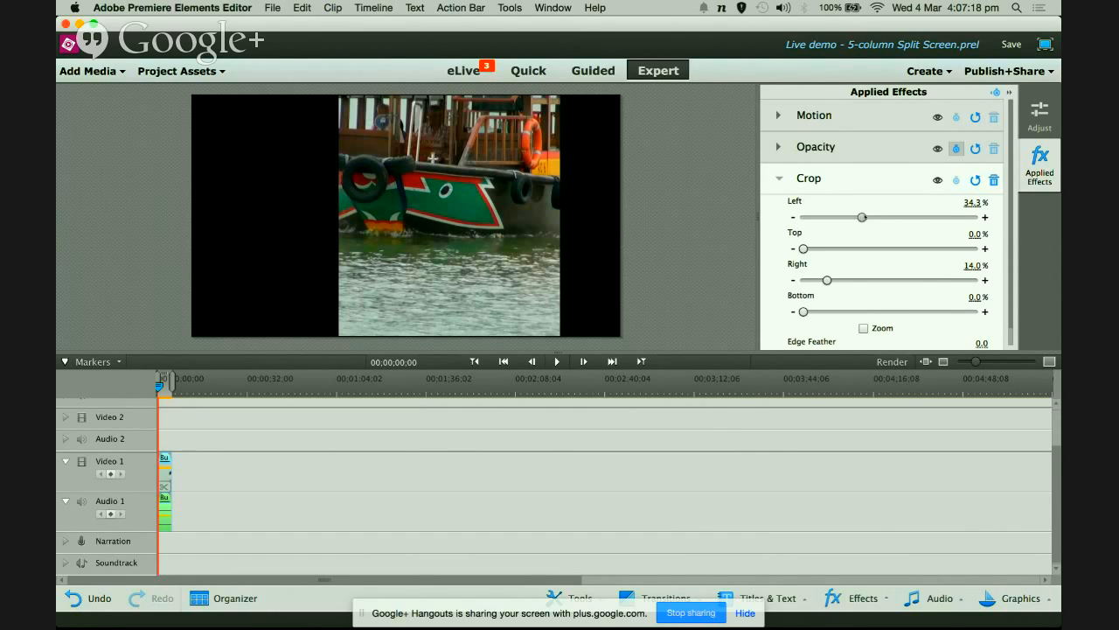
pyautogui.moveTo(862, 217); pyautogui.dragTo(872, 217)
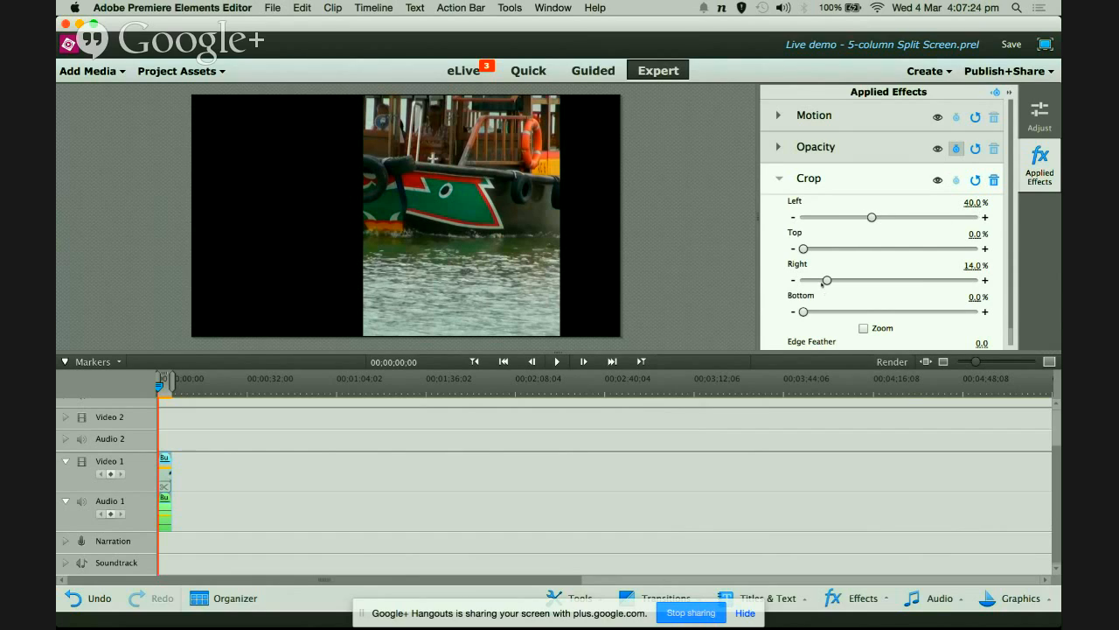
pyautogui.moveTo(827, 279); pyautogui.dragTo(875, 279)
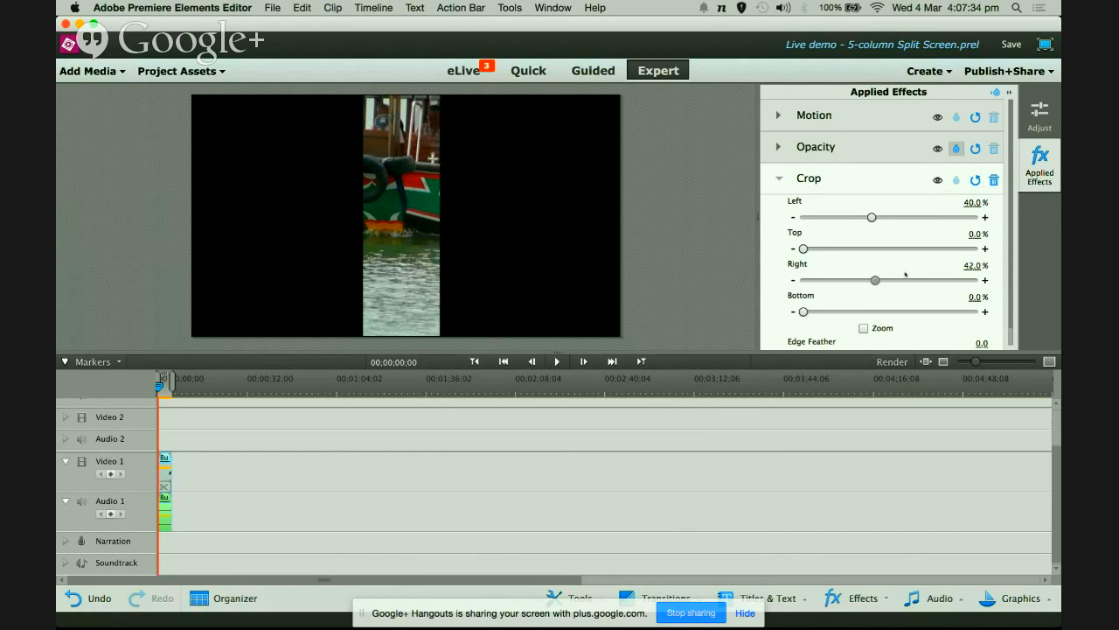
pyautogui.click(973, 264)
pyautogui.write('40')
pyautogui.press('Return')
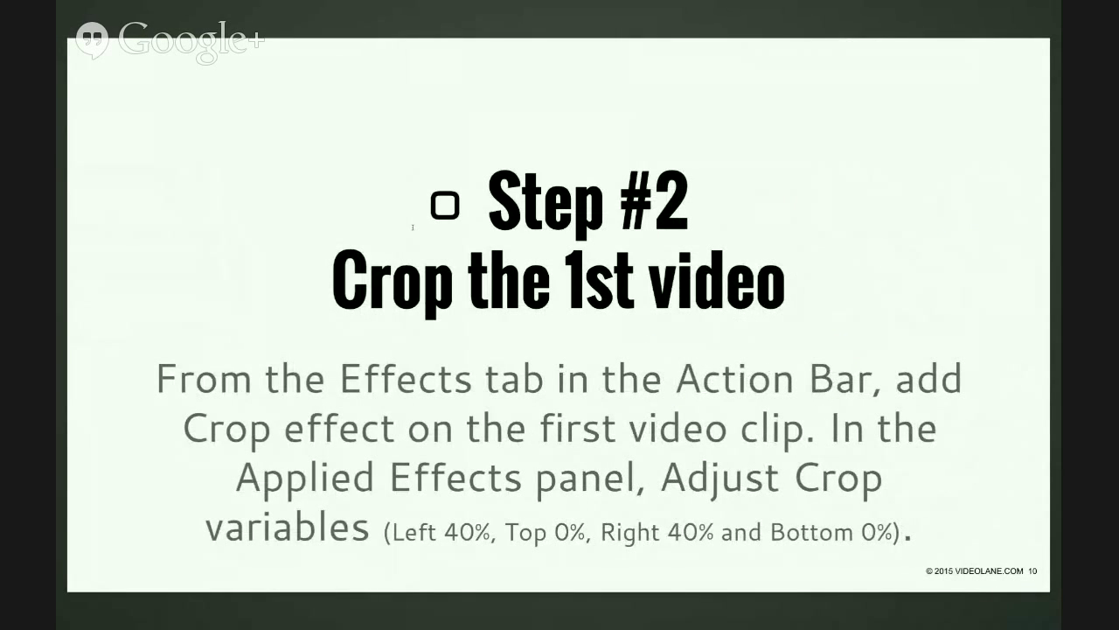
pyautogui.press('Right')
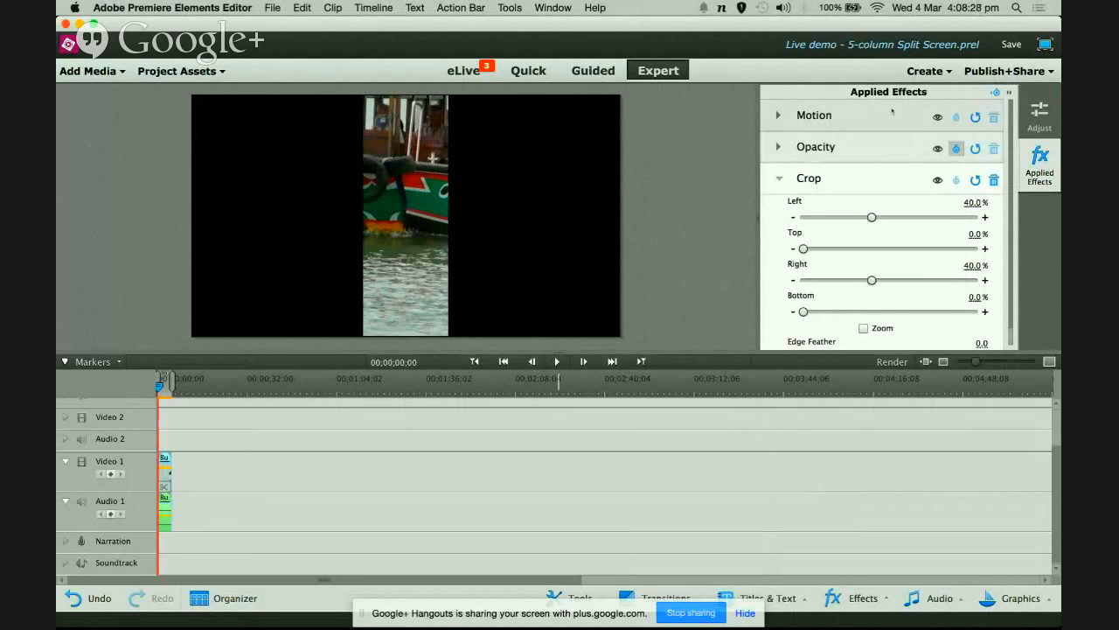
# Set the horizontal Motion position of the Bumboat Eyes clip to 192.
pyautogui.click(778, 115)
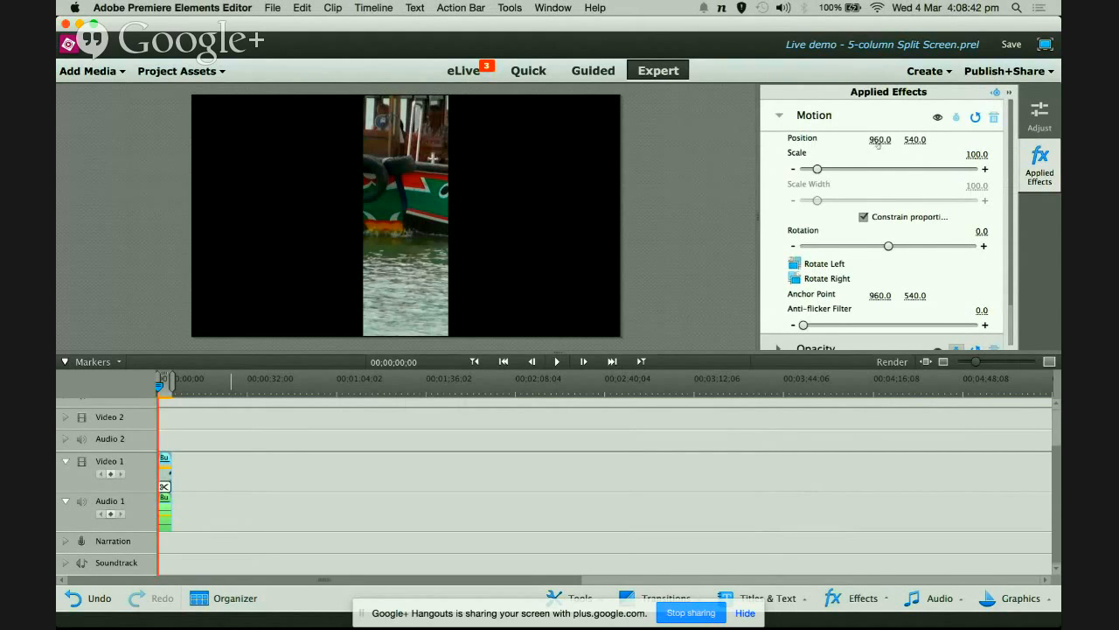
pyautogui.moveTo(878, 145); pyautogui.dragTo(819, 142)
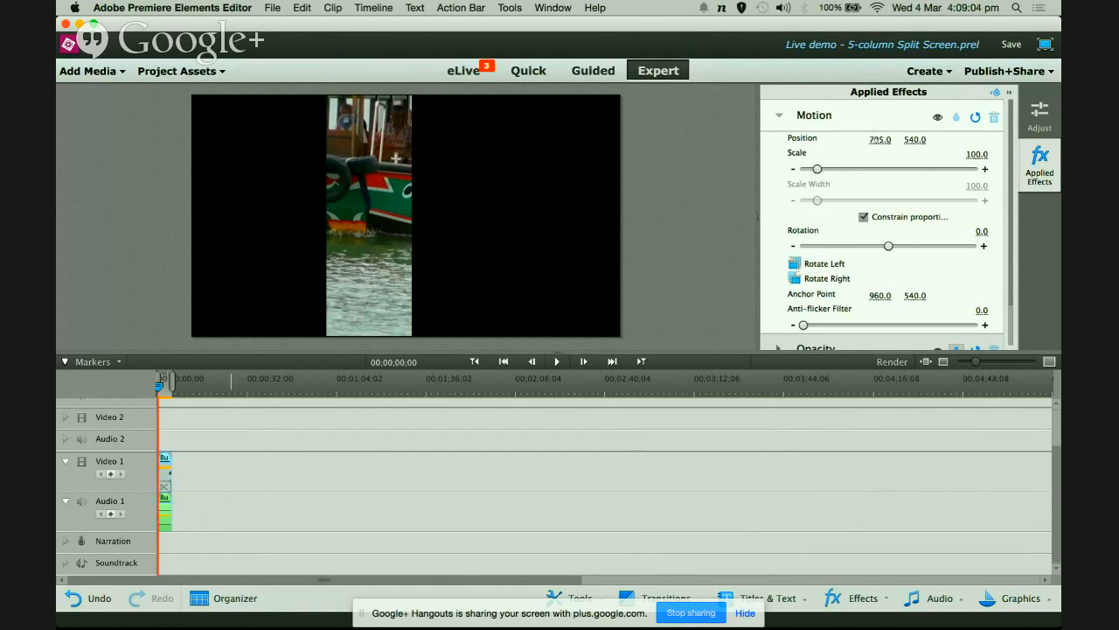
pyautogui.click(879, 140)
pyautogui.write('192')
pyautogui.press('Return')
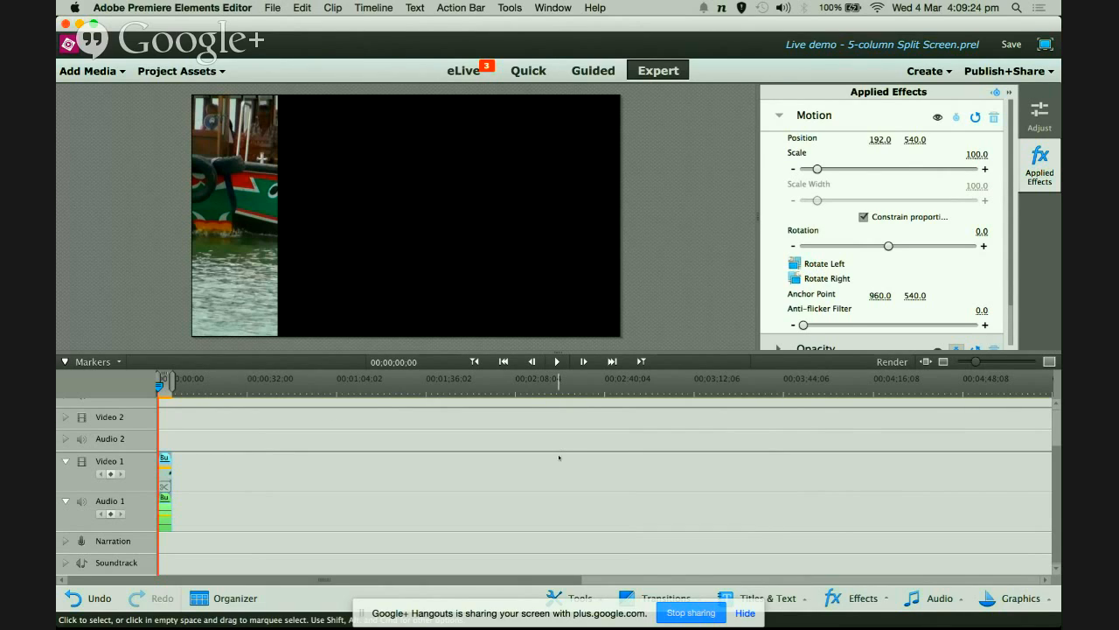
pyautogui.hotkey('ctrl', 'Right')
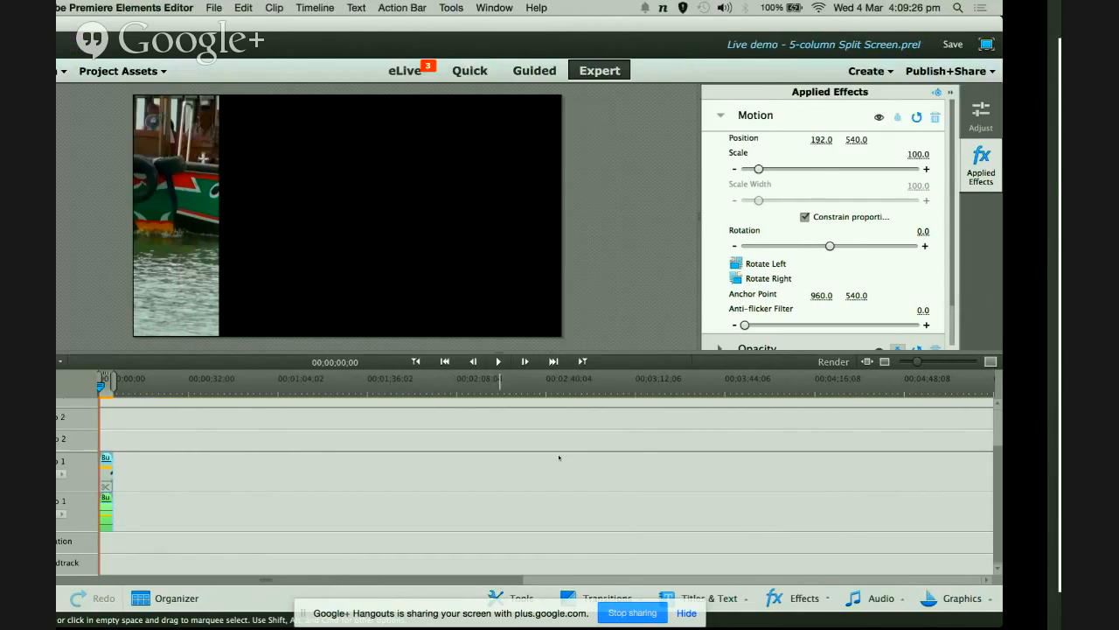
pyautogui.press('Right')
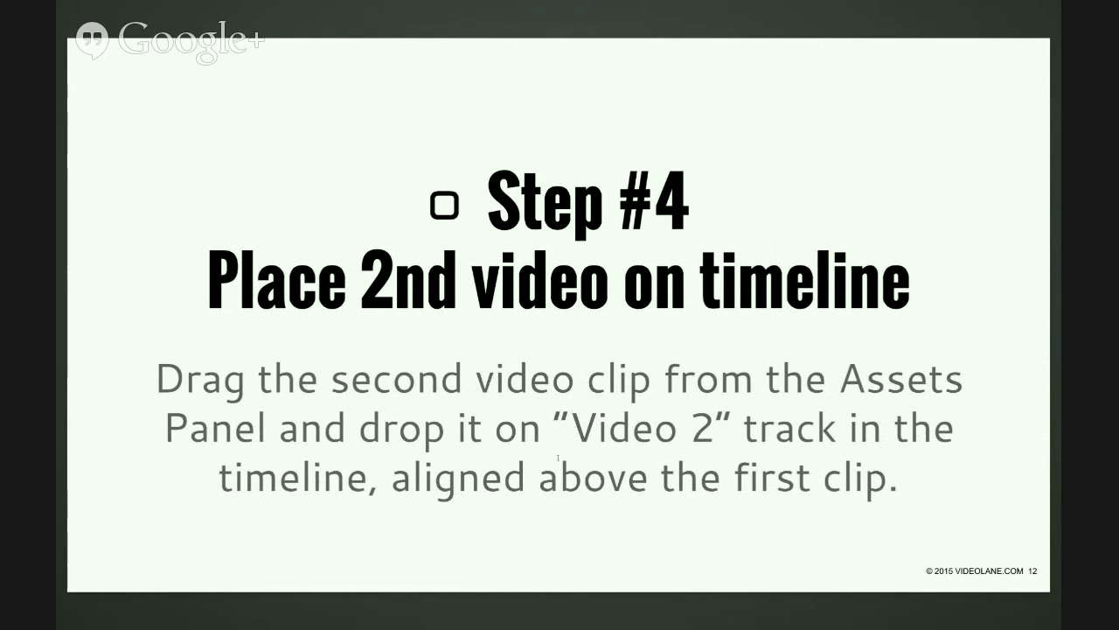
pyautogui.press('Left')
pyautogui.hotkey('ctrl', 'Left')
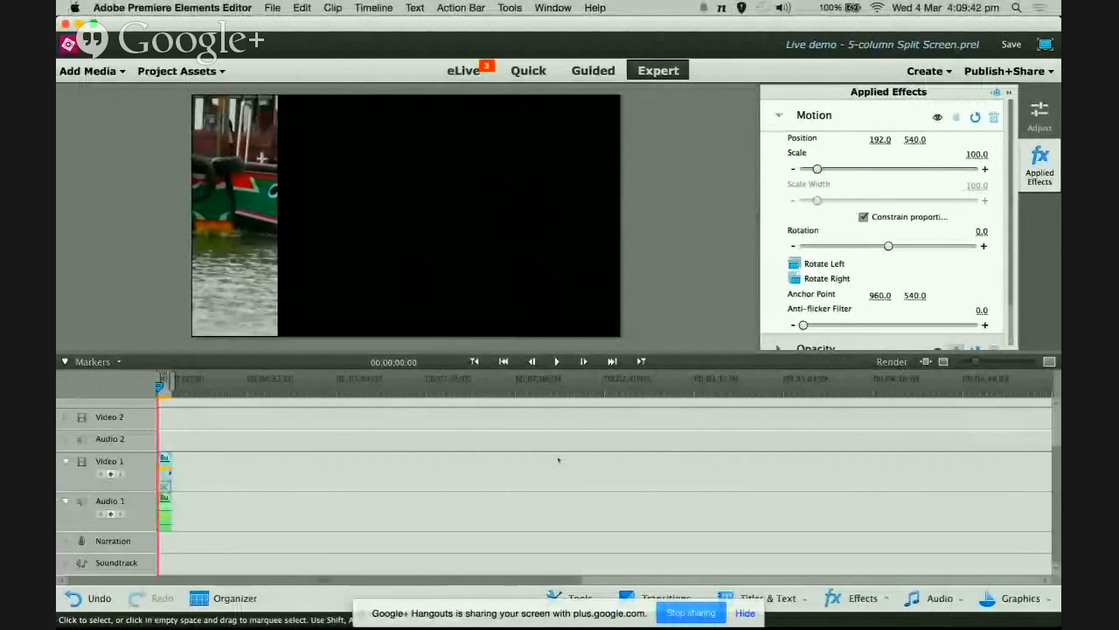
pyautogui.hotkey('ctrl', 'Right')
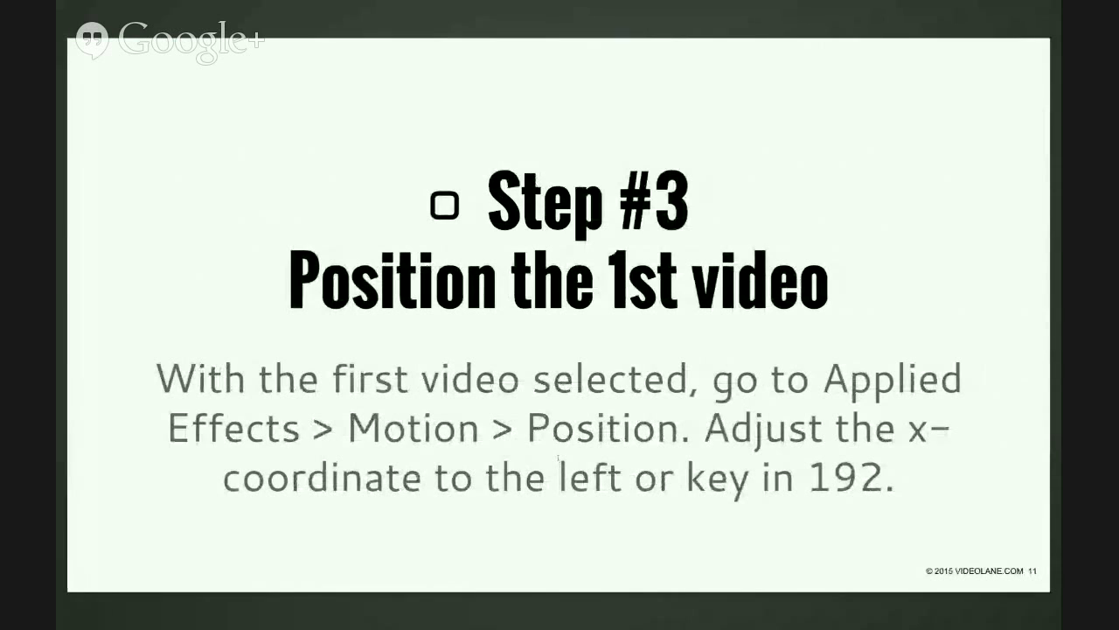
pyautogui.press('Right')
pyautogui.hotkey('ctrl', 'Left')
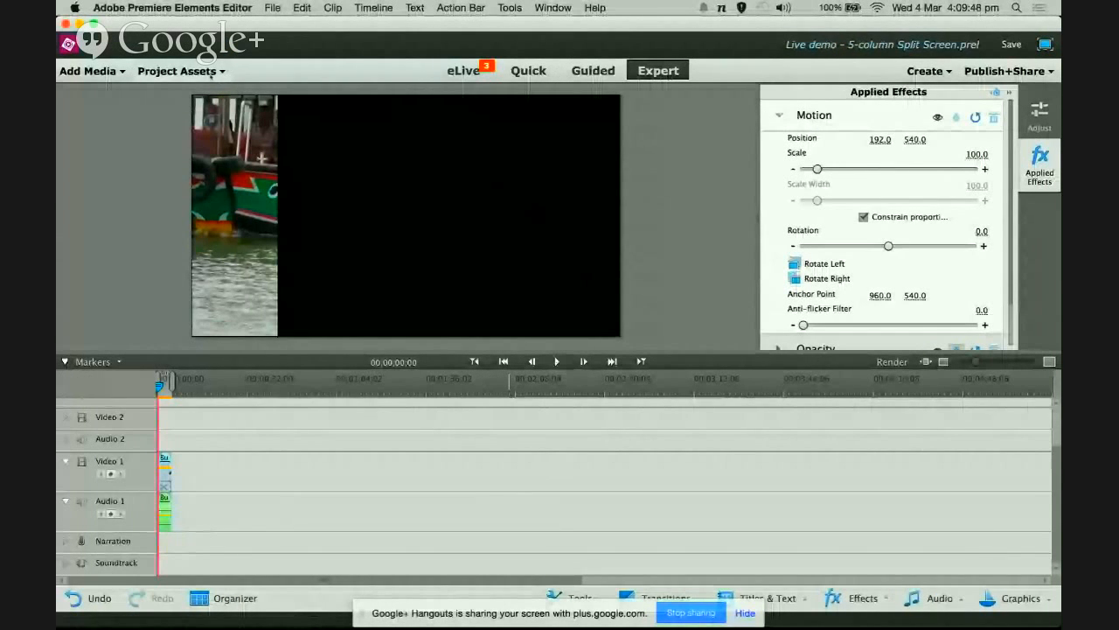
# Place the Water Lily clip at the start of the Video 2 track, aligned above the Bumboat Eyes clip, and preview it briefly.
pyautogui.click(181, 71)
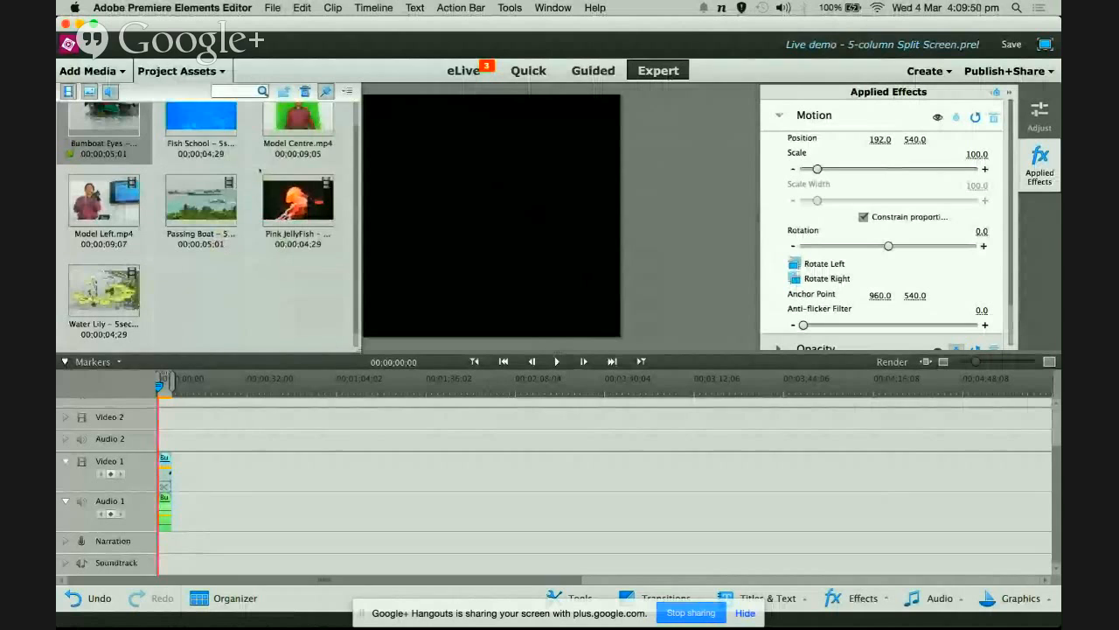
pyautogui.scroll(2, 249, 166)
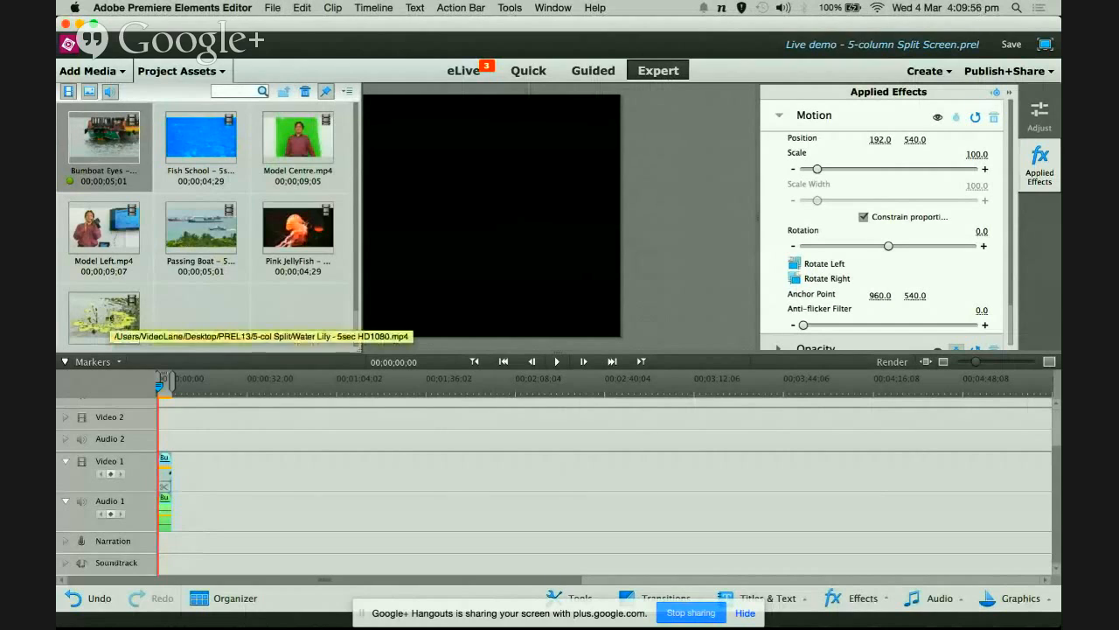
pyautogui.moveTo(138, 333)
pyautogui.mouseDown()
pyautogui.moveTo(192, 404)
pyautogui.moveTo(194, 420)
pyautogui.moveTo(163, 418)
pyautogui.moveTo(155, 437)
pyautogui.mouseUp()
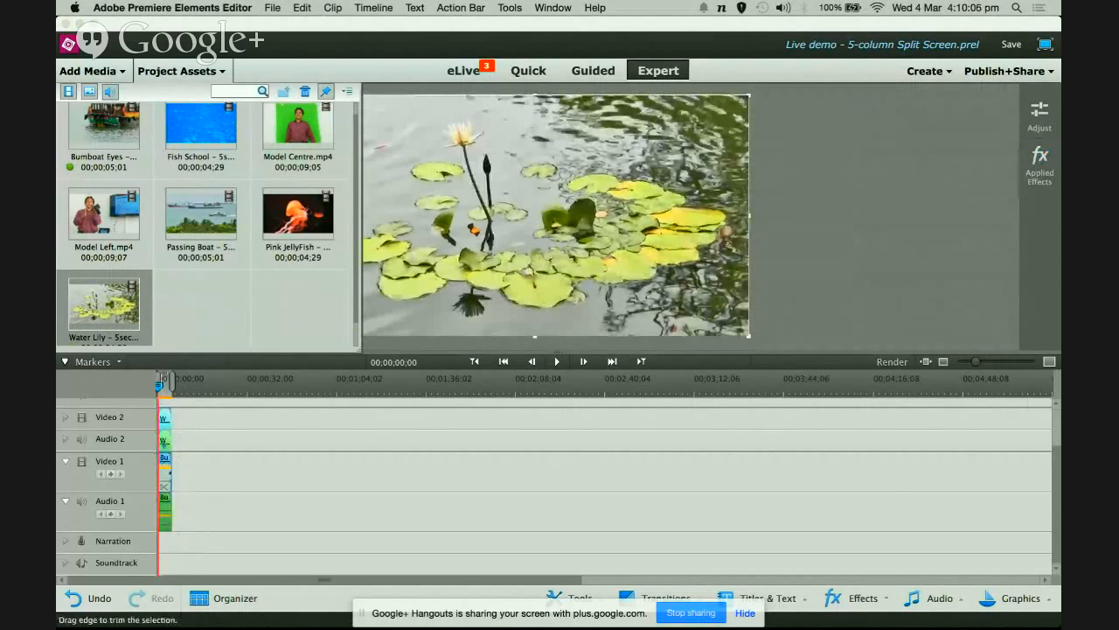
pyautogui.press('space')
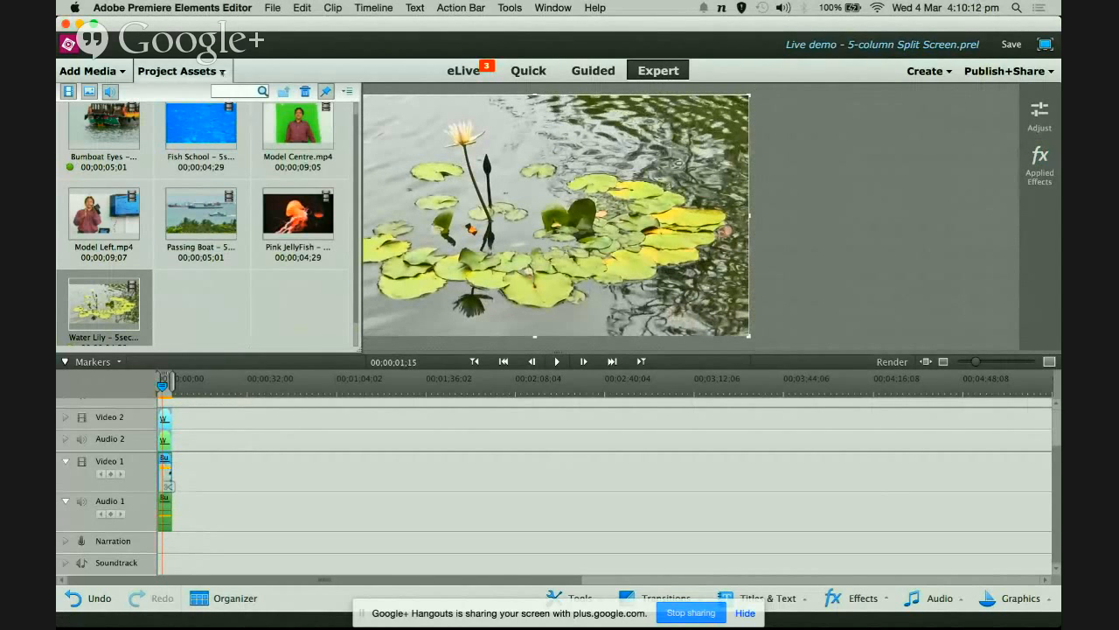
pyautogui.click(222, 73)
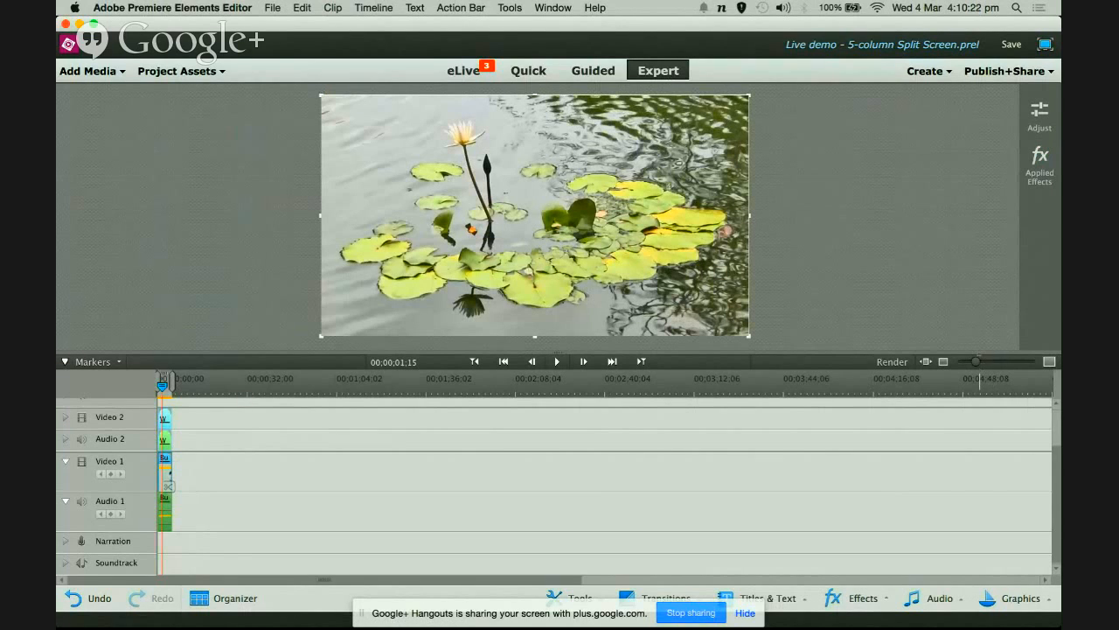
# Zoom the timeline in on the two clips and bring up the presentation's Step #5 slide on cropping the second video.
pyautogui.moveTo(980, 366); pyautogui.dragTo(999, 367)
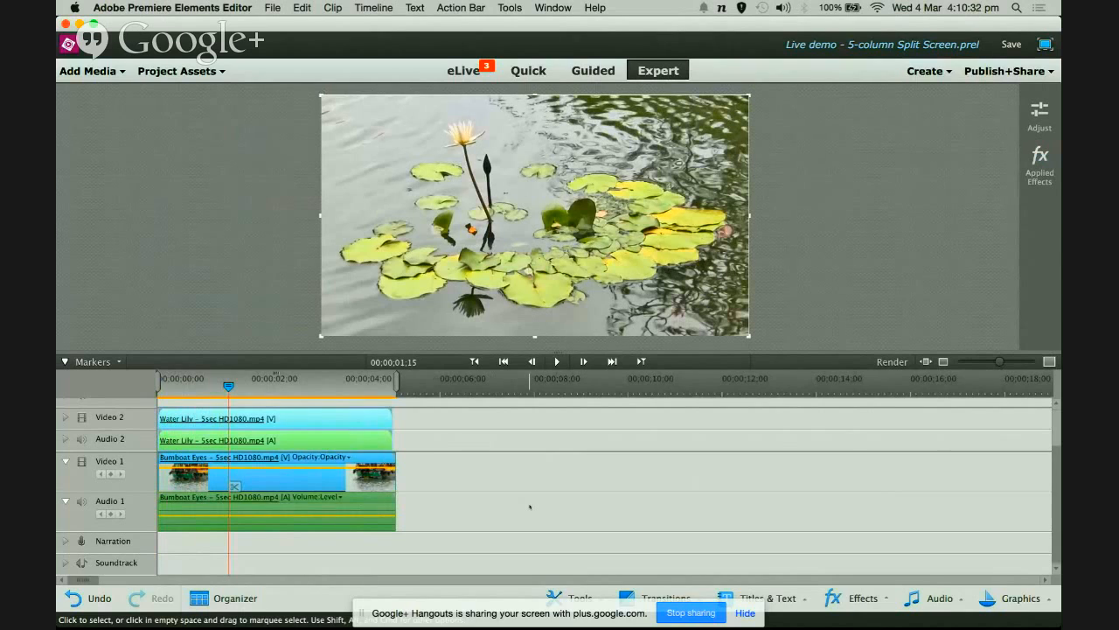
pyautogui.press('super+Tab')
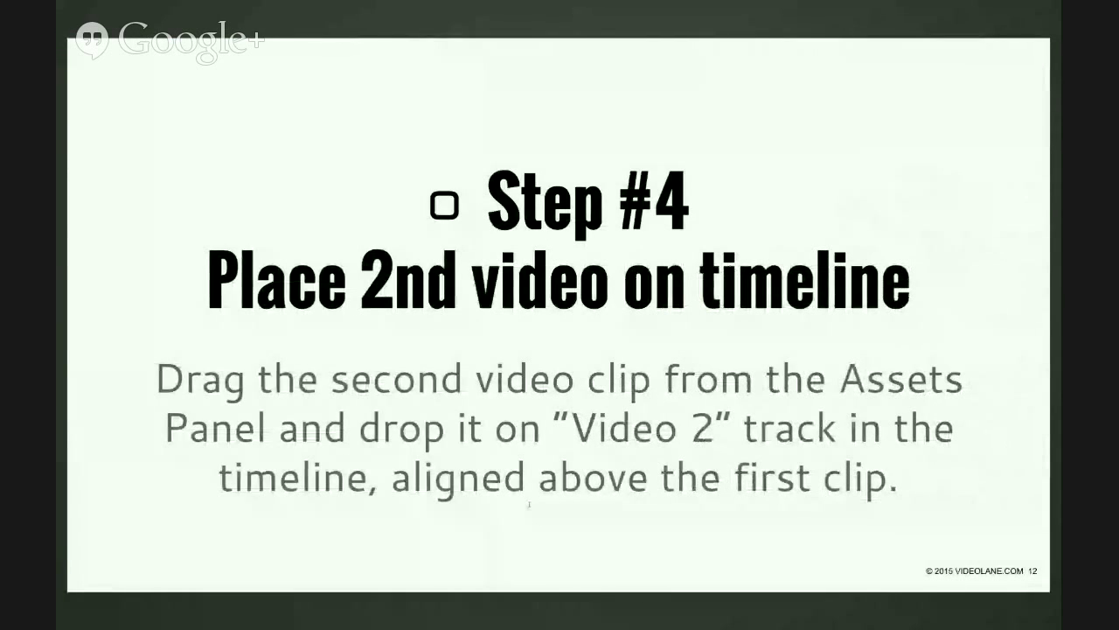
pyautogui.press('Right')
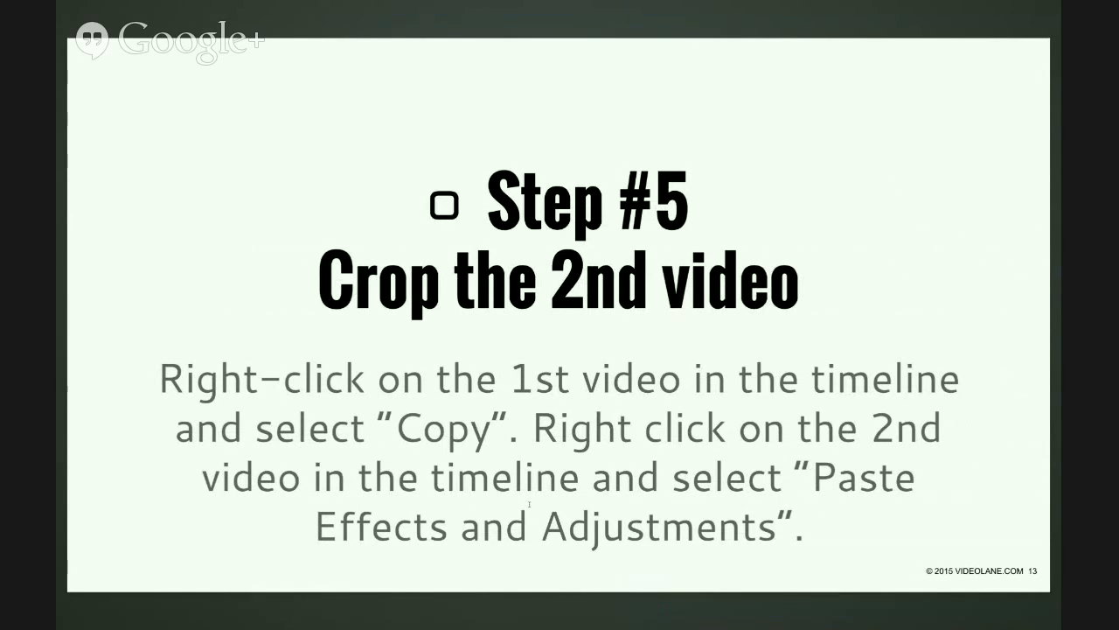
pyautogui.hotkey('ctrl', 'Left')
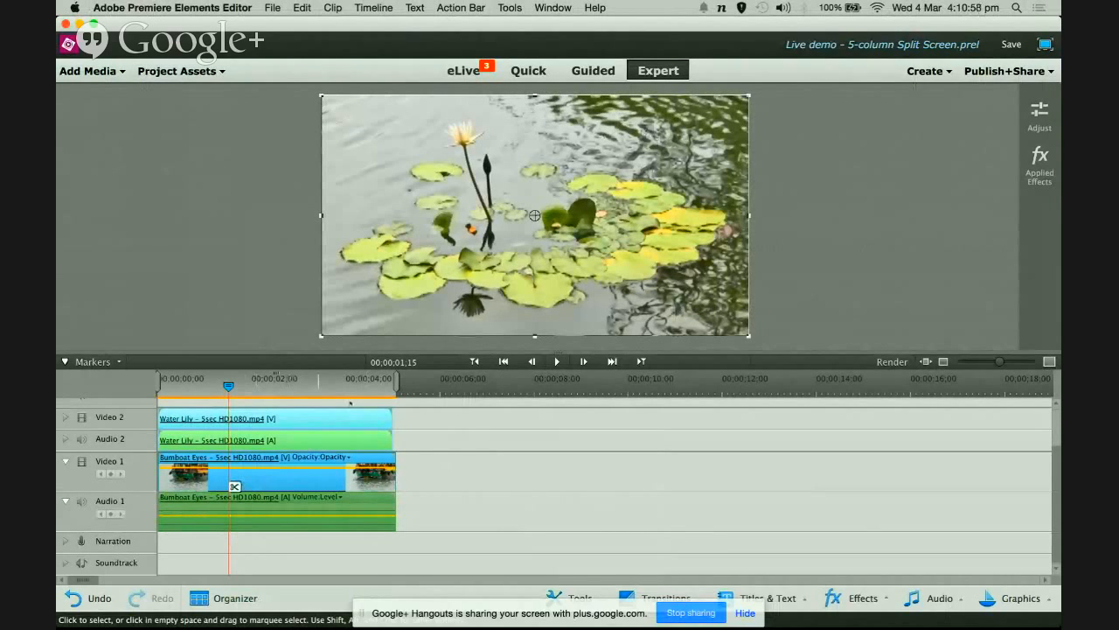
# Copy the Bumboat Eyes clip and paste its effects and adjustments onto the Water Lily clip on Video 2.
pyautogui.rightClick(262, 480)
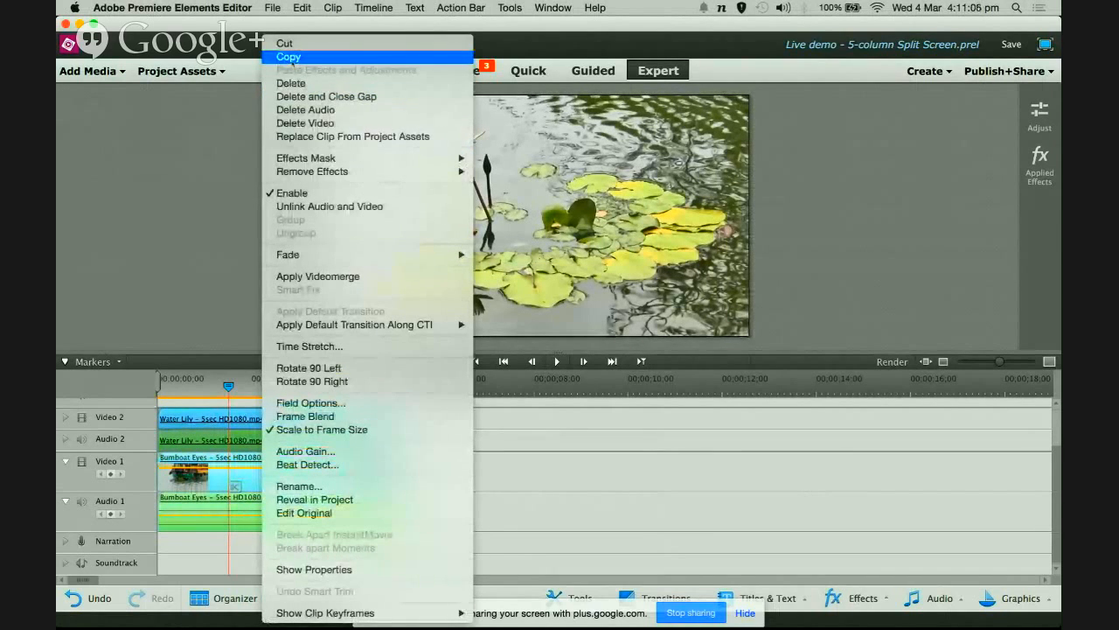
pyautogui.click(291, 58)
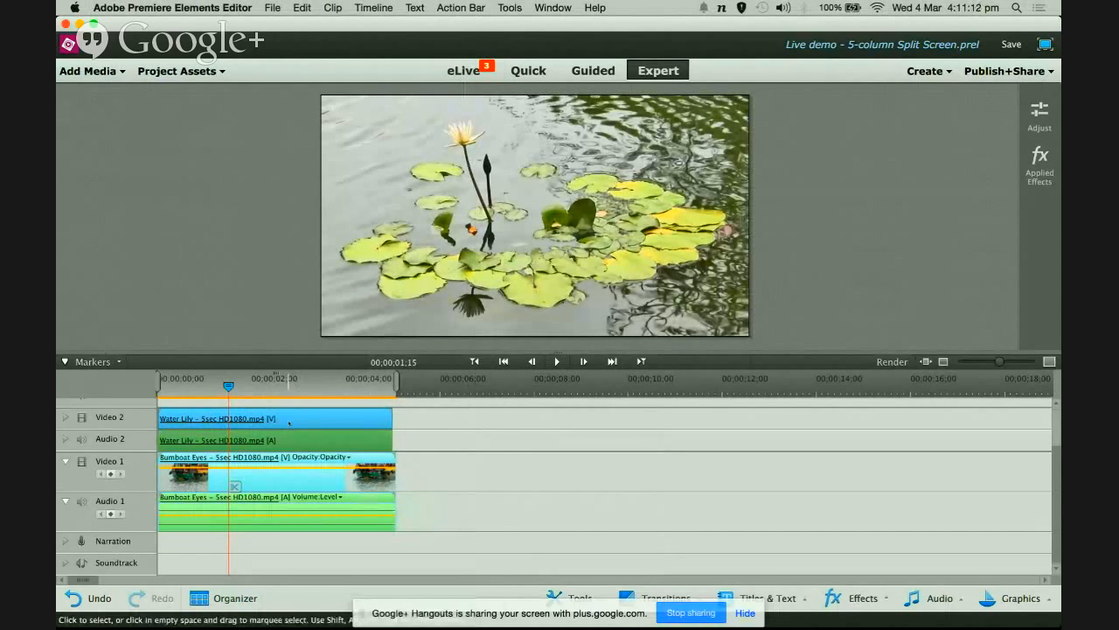
pyautogui.rightClick(288, 422)
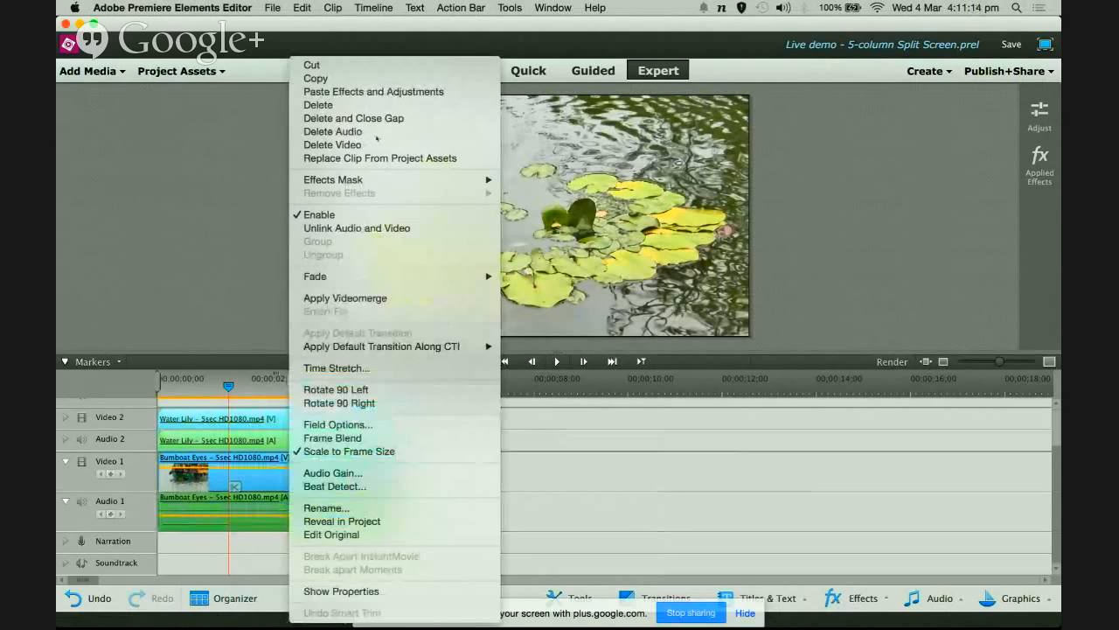
pyautogui.click(387, 93)
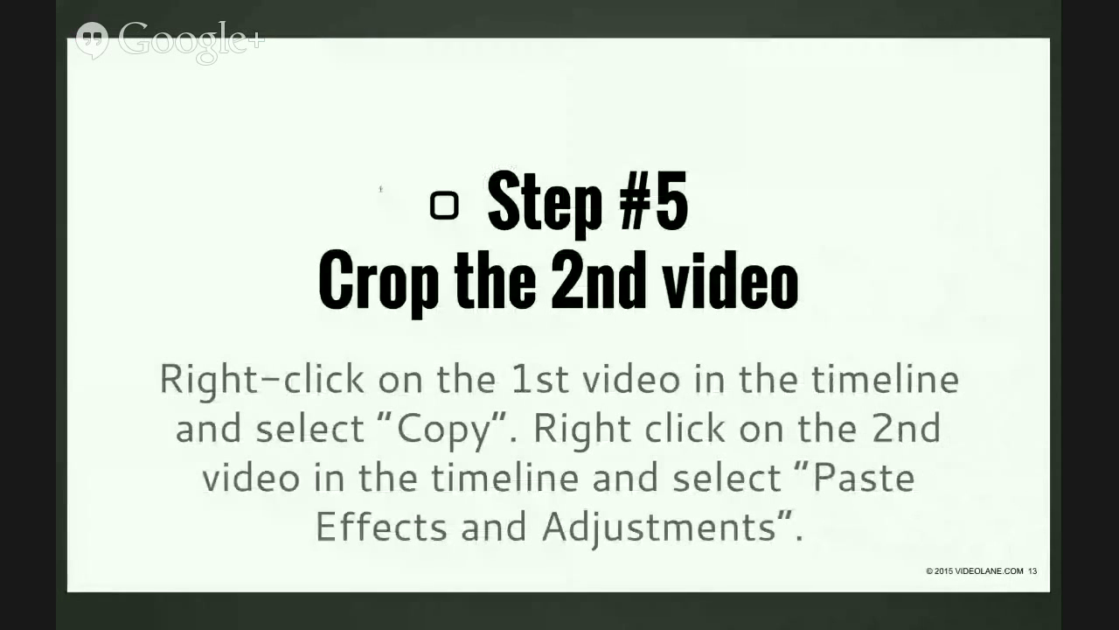
# Set the horizontal Motion position of the Water Lily clip to 576.
pyautogui.press('Right')
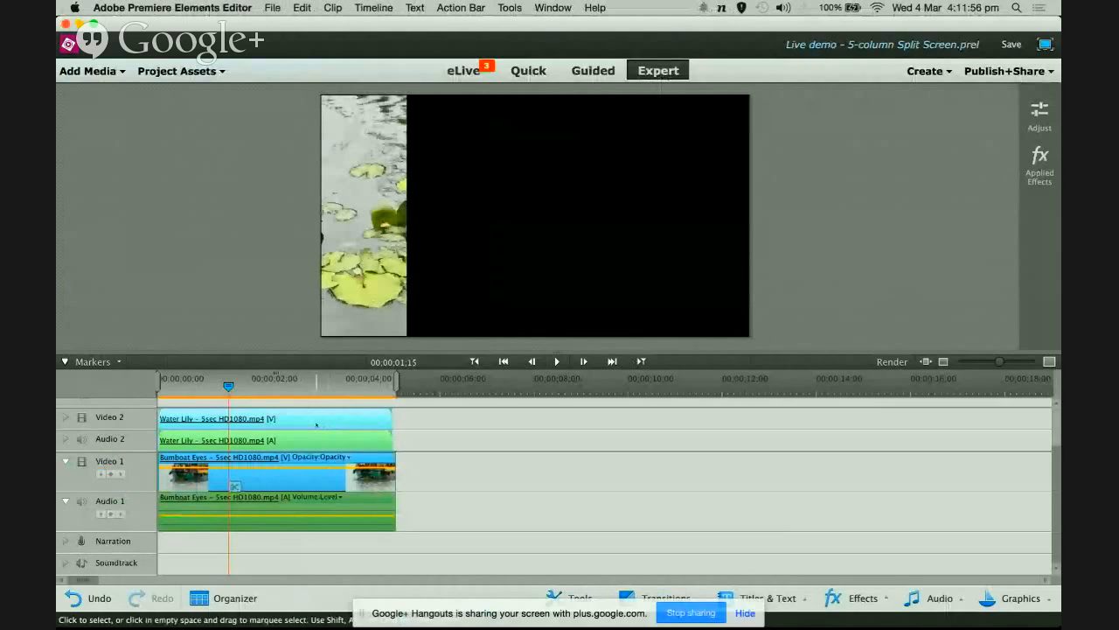
pyautogui.click(1050, 172)
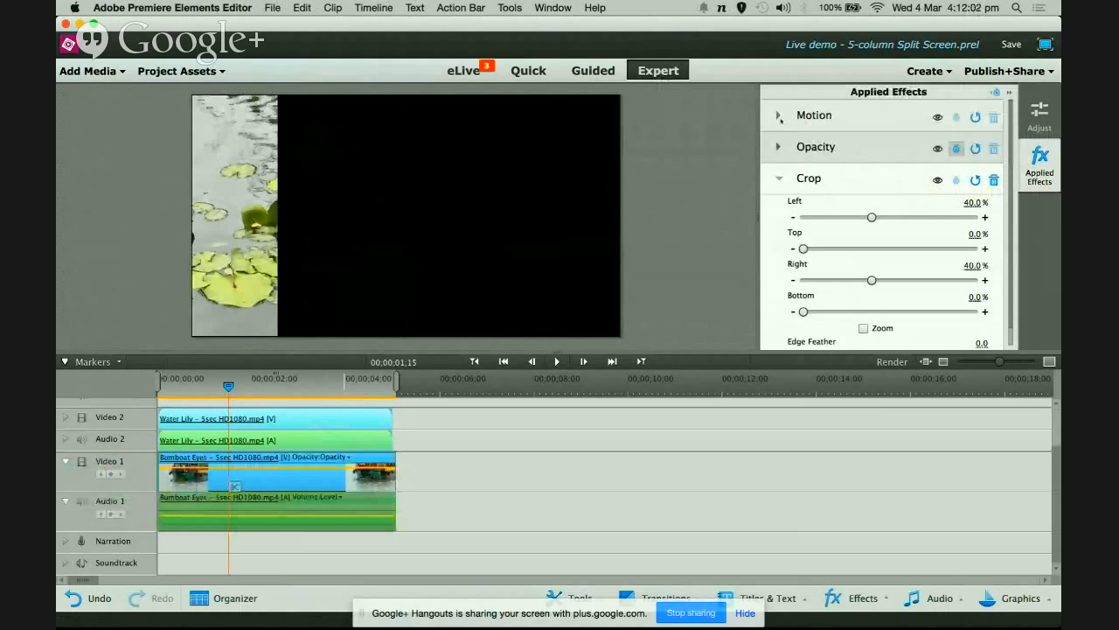
pyautogui.click(779, 116)
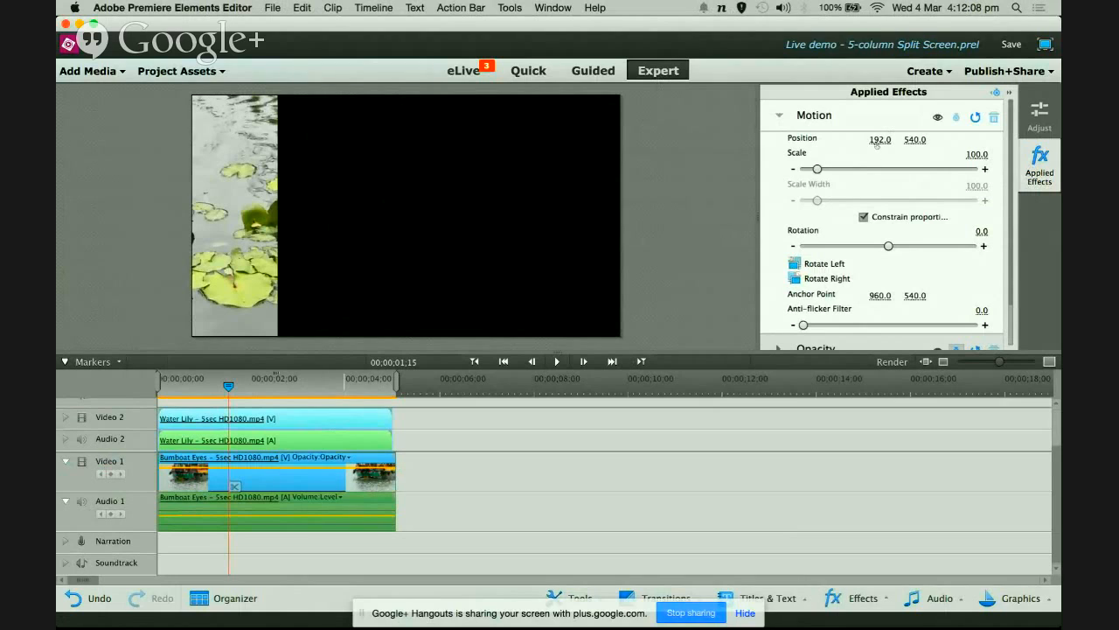
pyautogui.moveTo(876, 144); pyautogui.dragTo(876, 141)
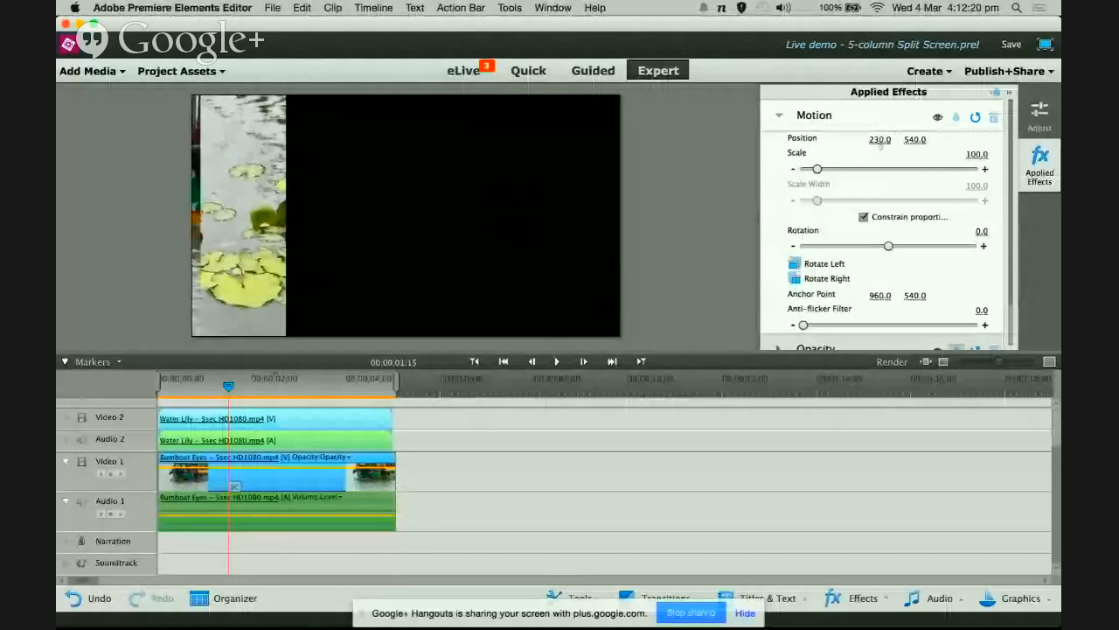
pyautogui.click(881, 139)
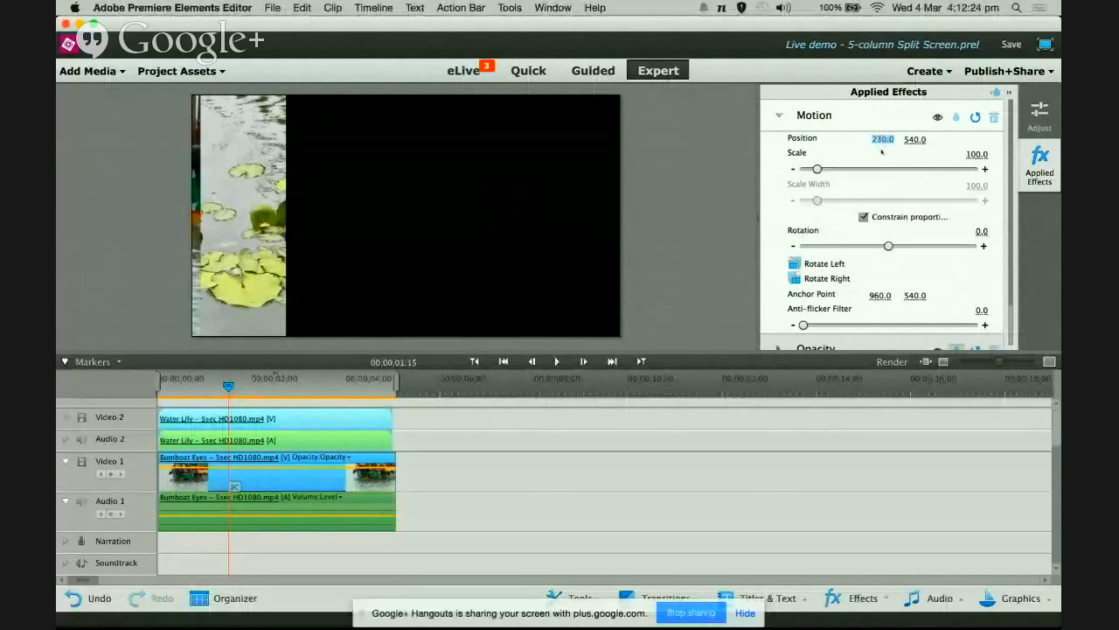
pyautogui.write('576')
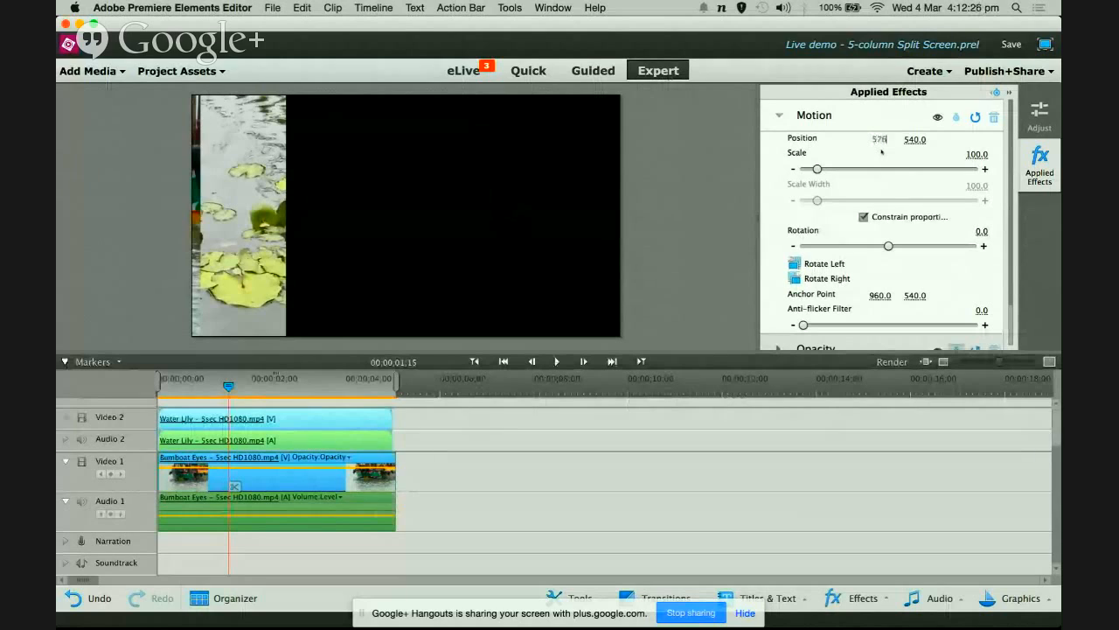
pyautogui.press('Return')
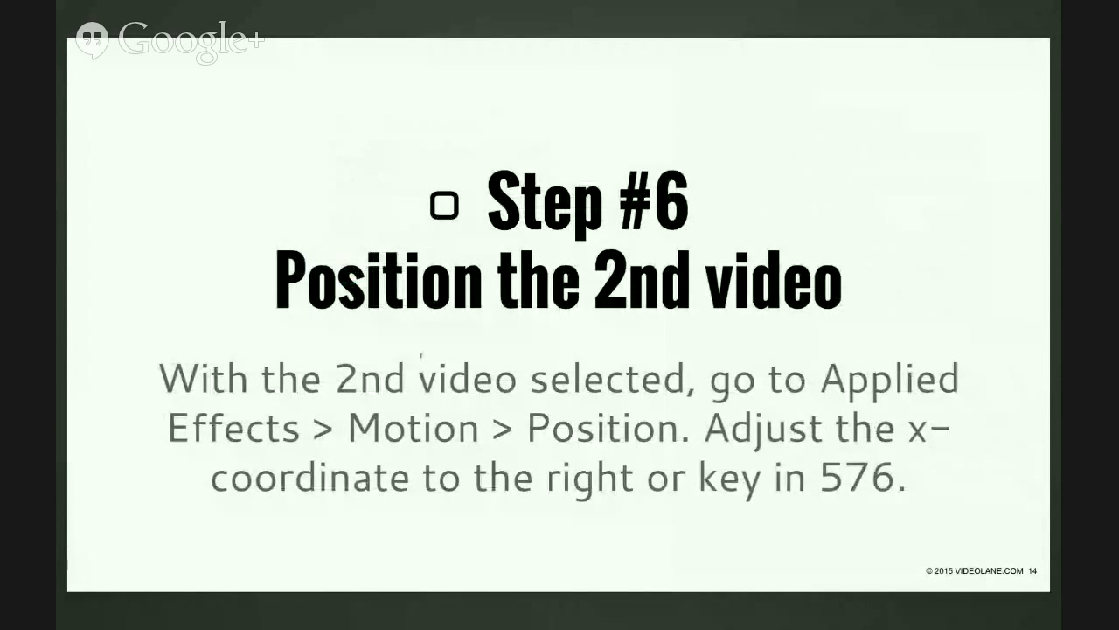
# Place the Pink JellyFish clip from the project assets at the start of the Video 3 track, aligned above the Water Lily clip.
pyautogui.press('Right')
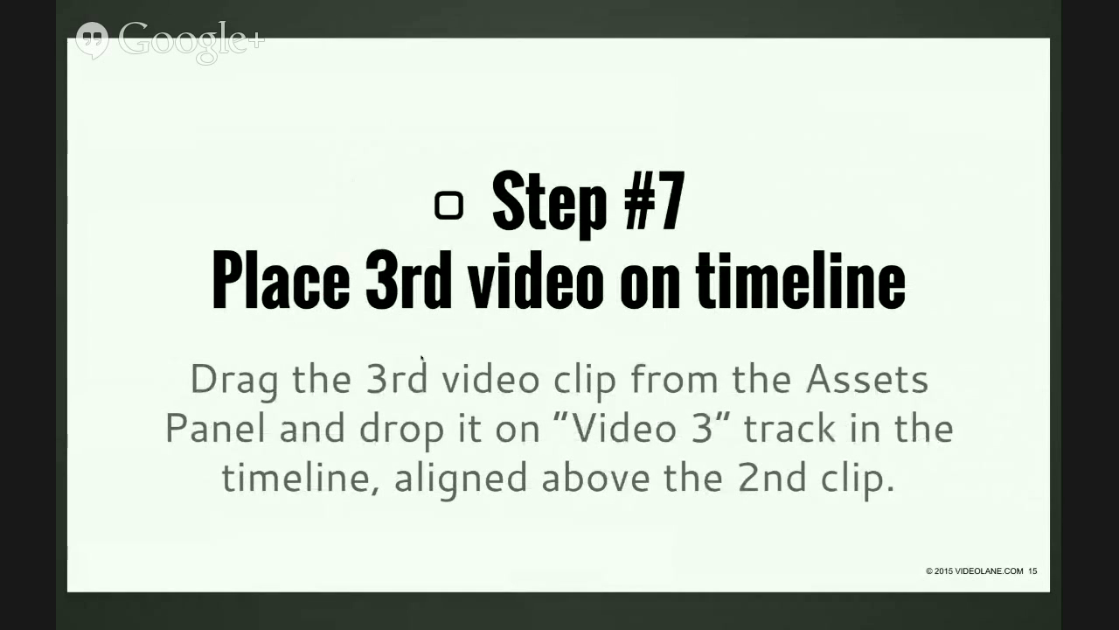
pyautogui.hotkey('ctrl', 'Left')
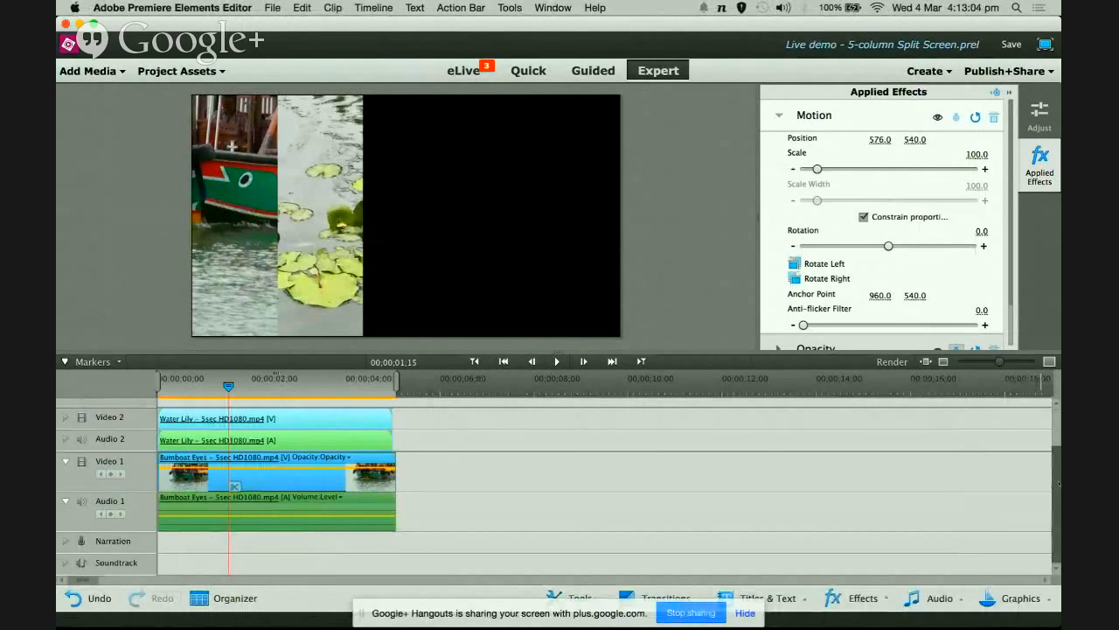
pyautogui.moveTo(1058, 484); pyautogui.dragTo(1058, 482)
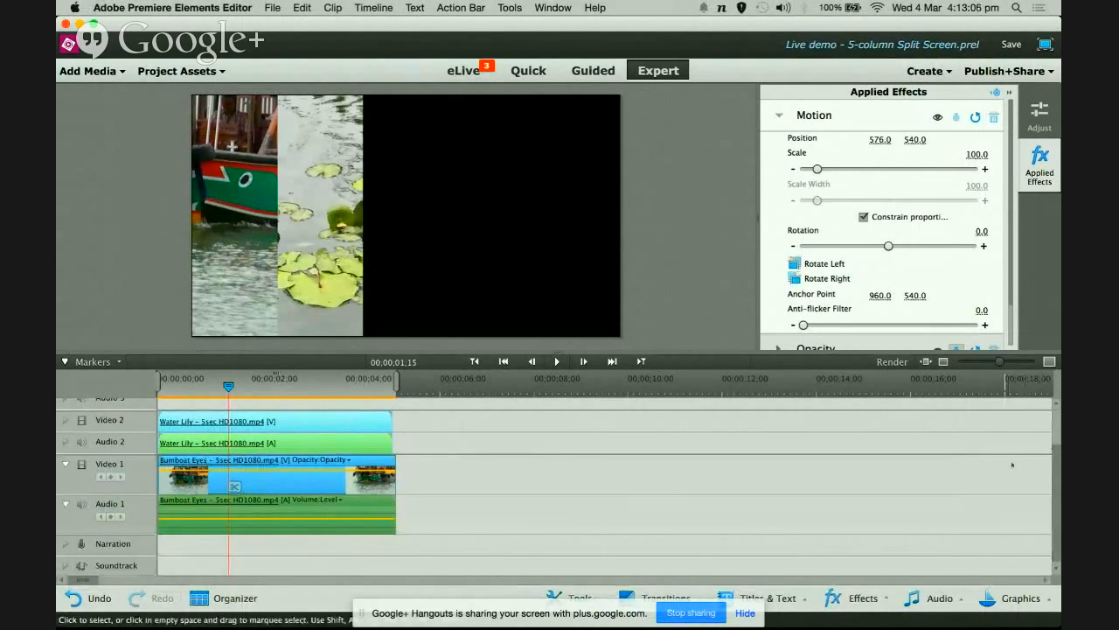
pyautogui.moveTo(1057, 486); pyautogui.dragTo(1023, 452)
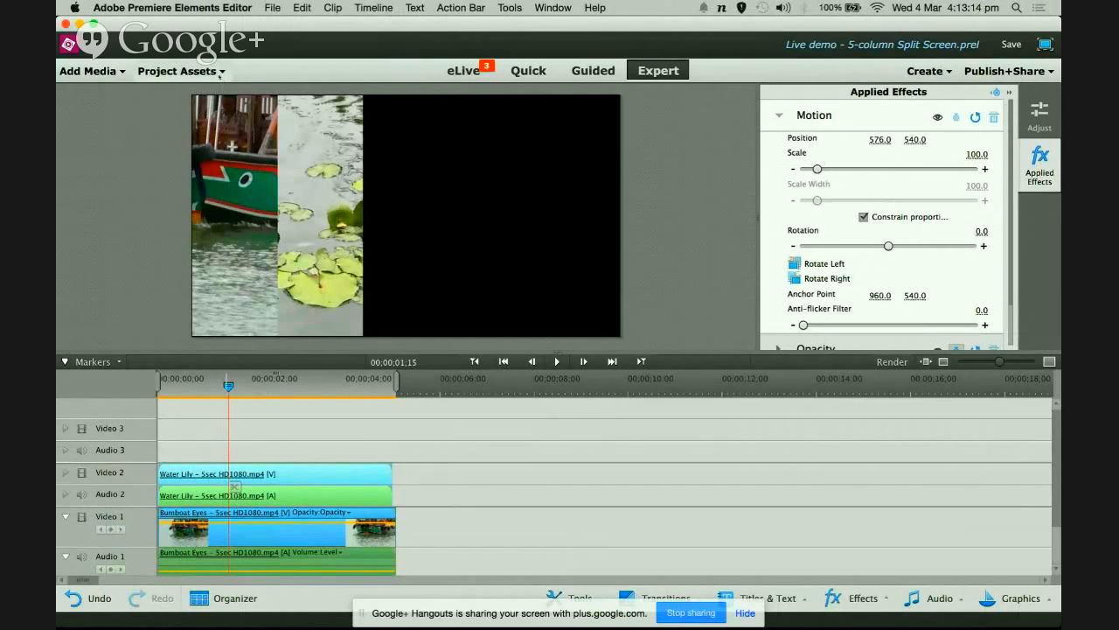
pyautogui.click(216, 74)
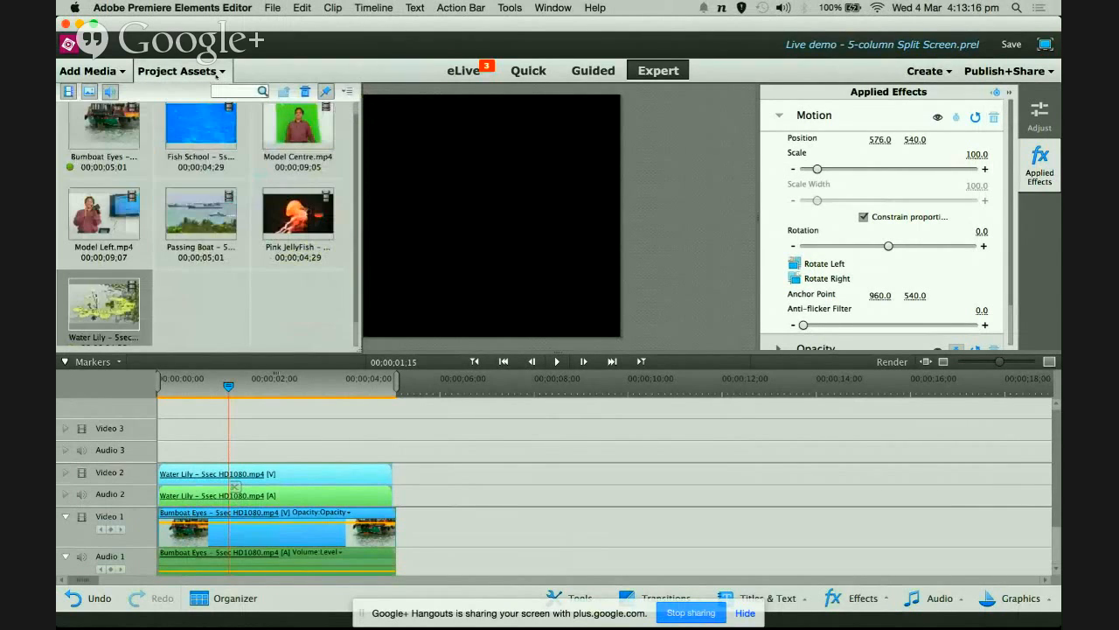
pyautogui.scroll(1, 253, 174)
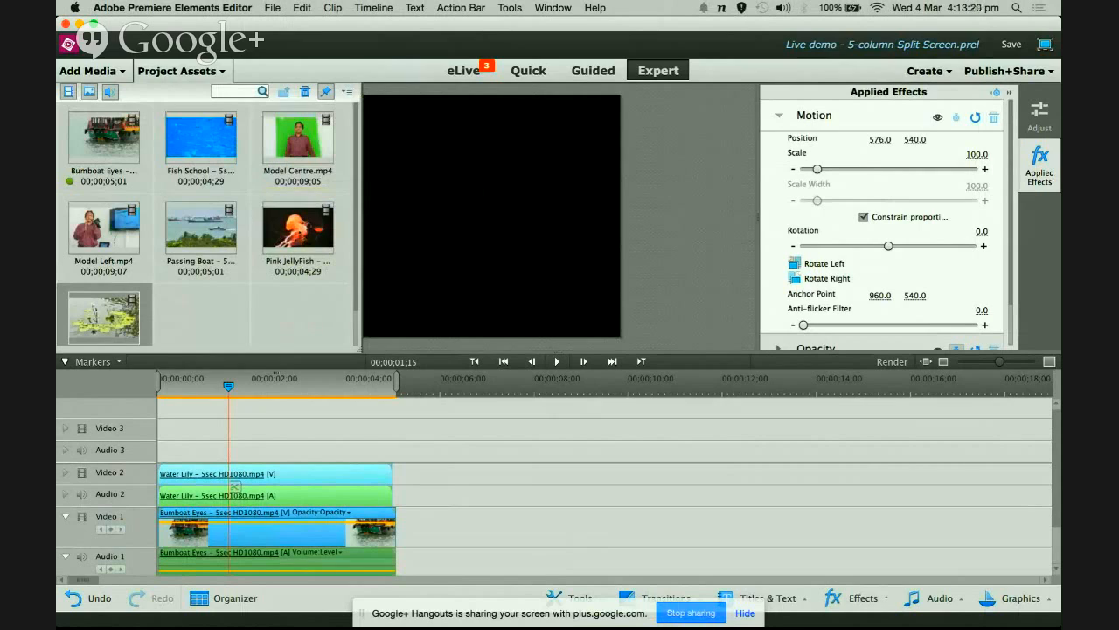
pyautogui.click(297, 238)
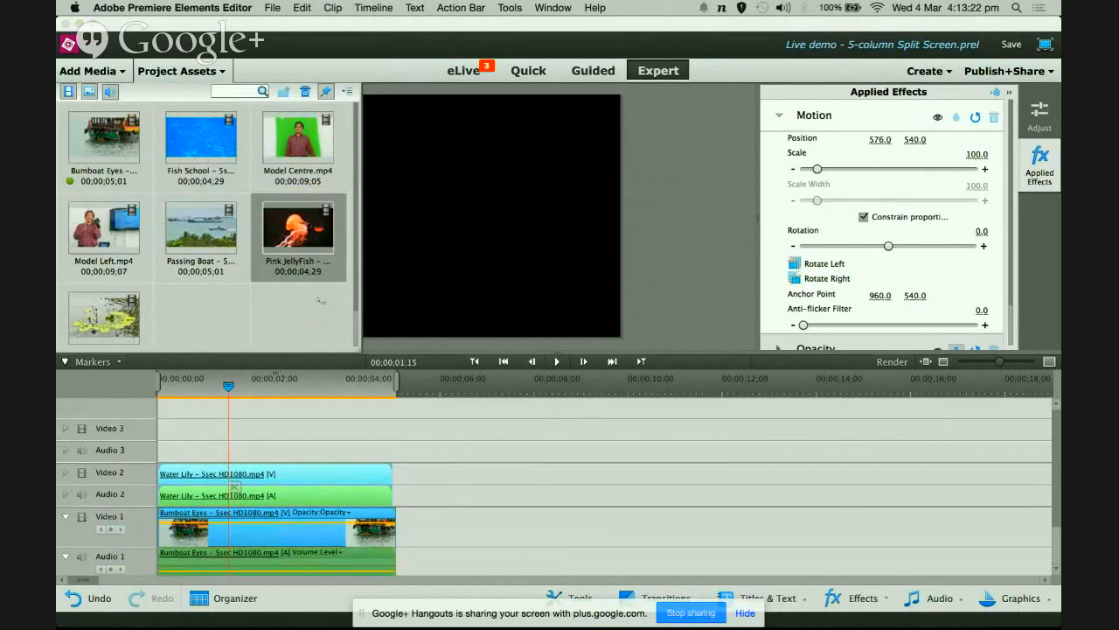
pyautogui.moveTo(297, 369); pyautogui.dragTo(158, 442)
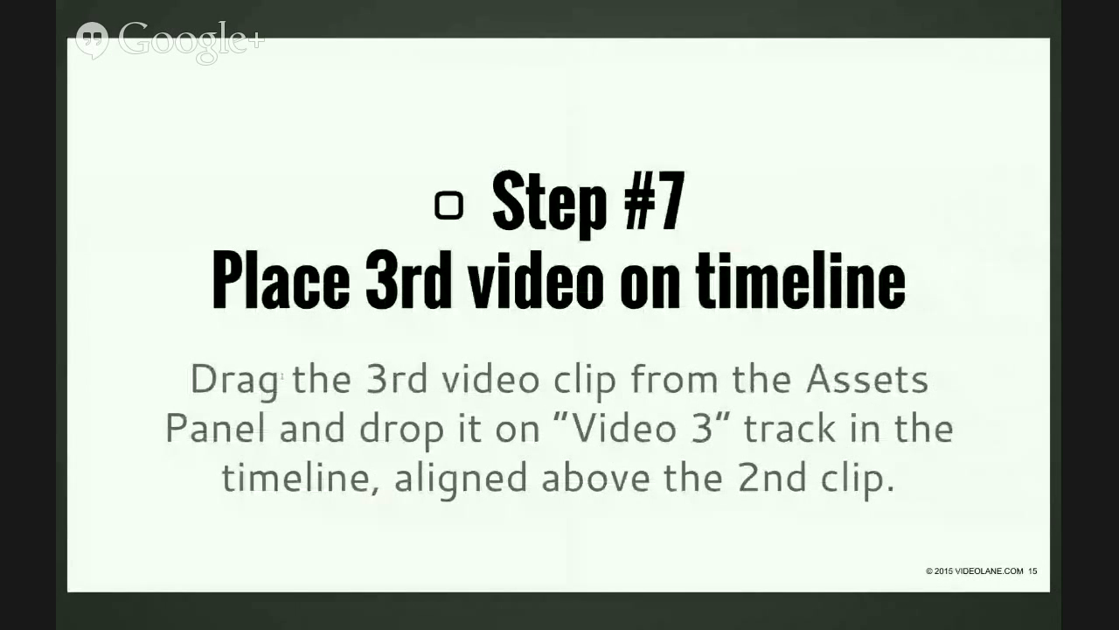
# Consult the presentation's Step #8 slide on cropping the third video, and return to the video editor.
pyautogui.press('Right')
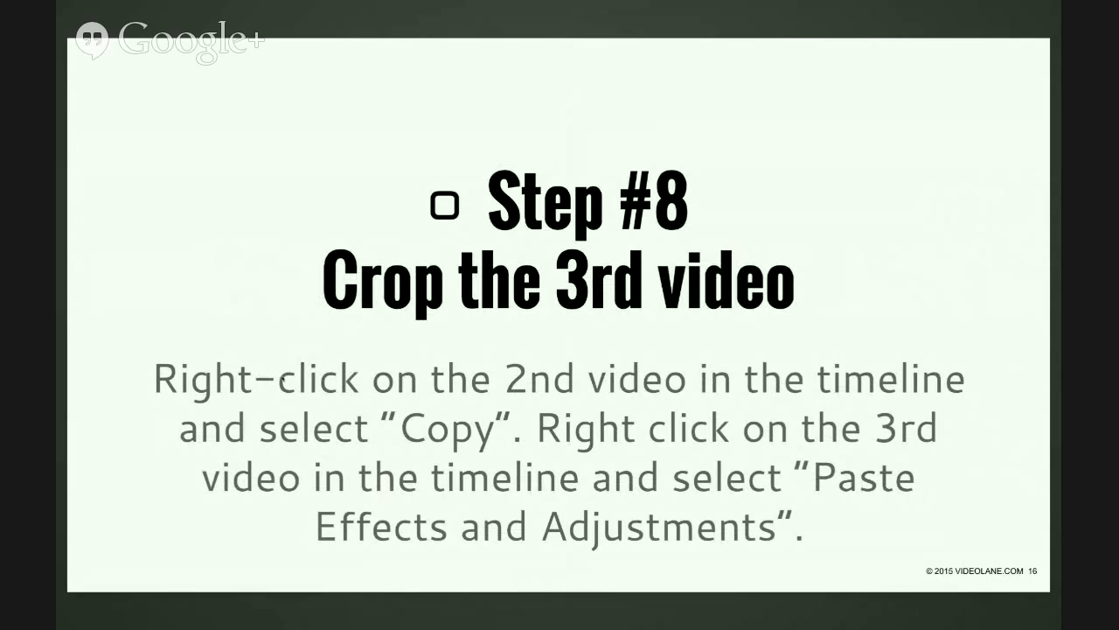
pyautogui.moveTo(559, 628)
pyautogui.hotkey('ctrl', 'Up')
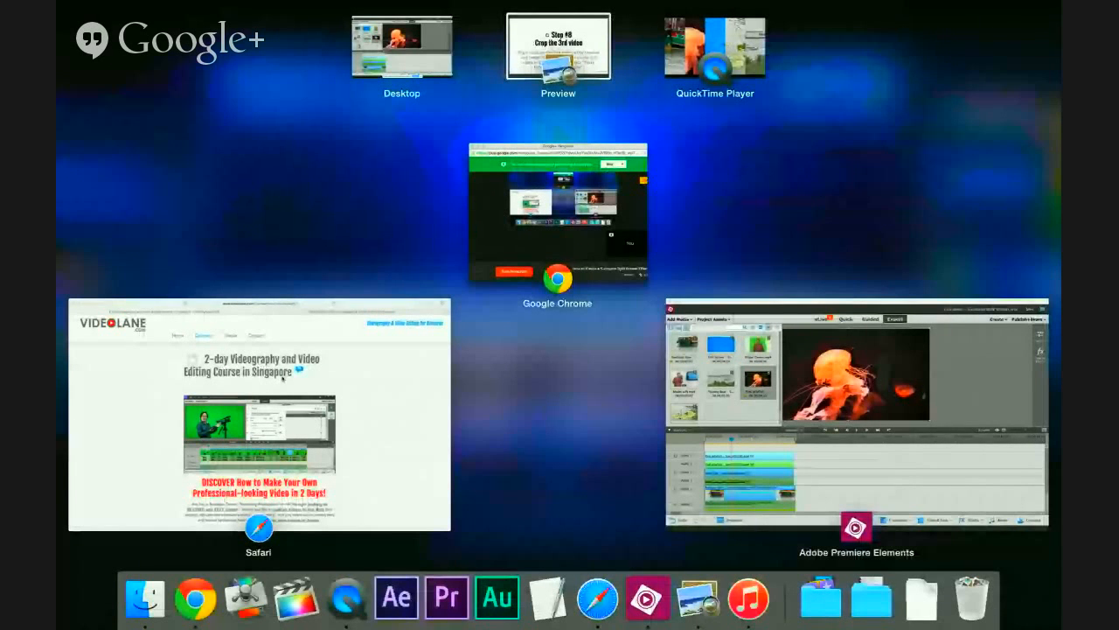
pyautogui.hotkey('ctrl', 'Up')
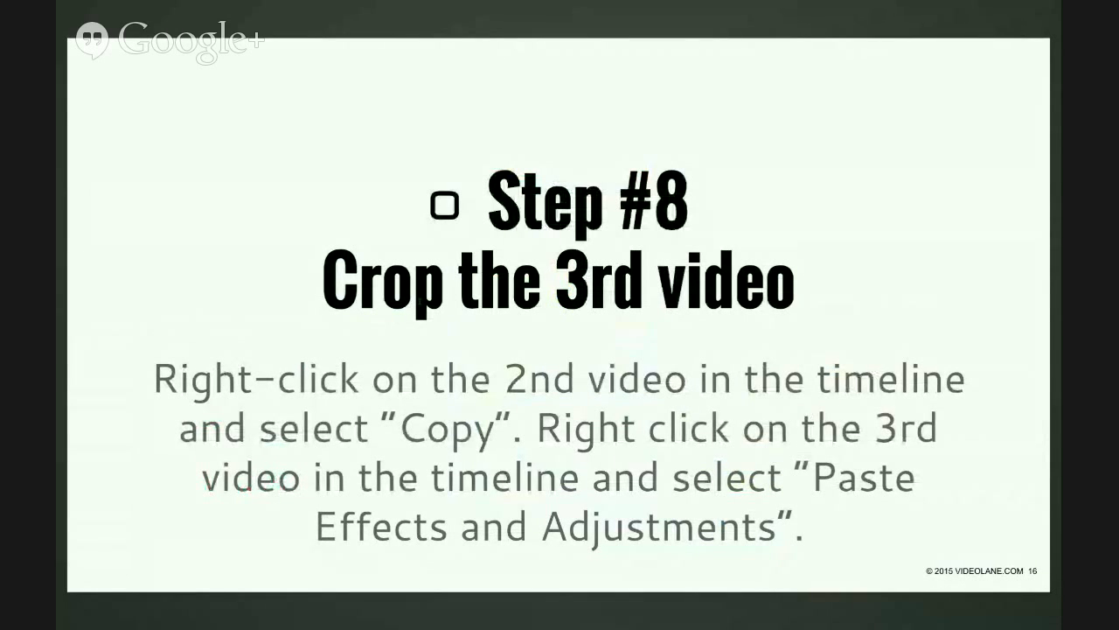
pyautogui.hotkey('ctrl', 'Left')
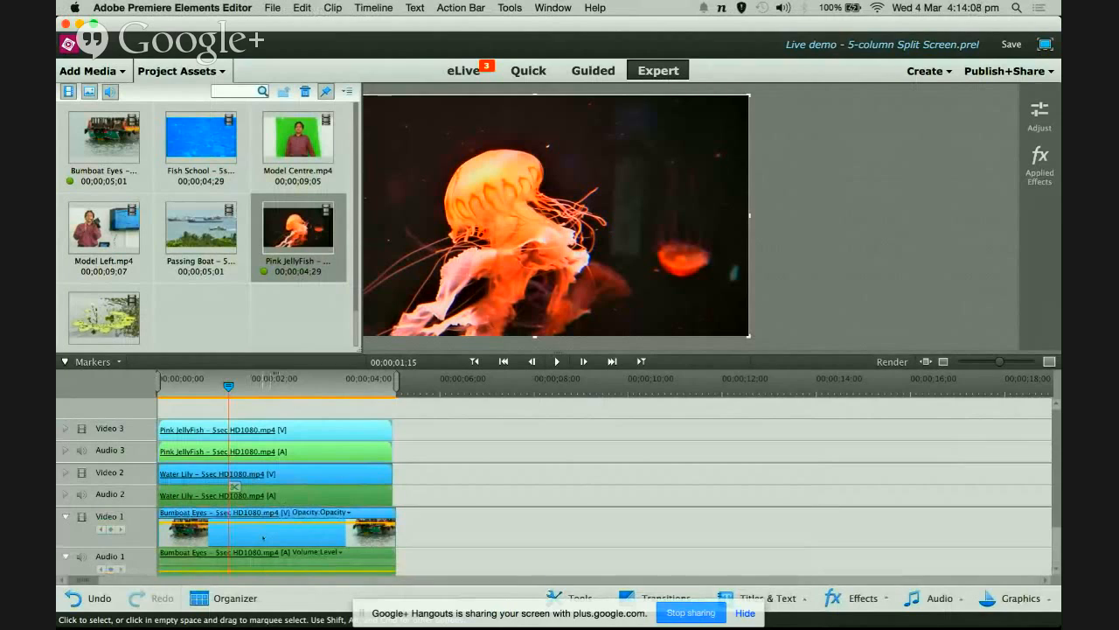
# Paste the Water Lily clip's effects and adjustments onto the Pink JellyFish clip on Video 3 and hide the project assets.
pyautogui.click(297, 477)
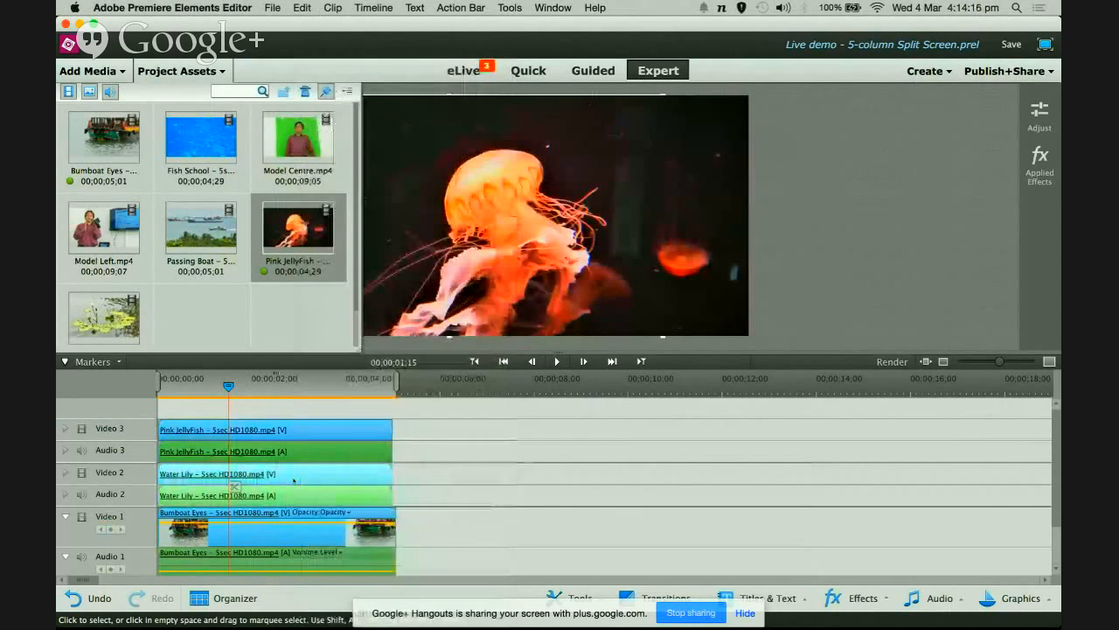
pyautogui.rightClick(294, 480)
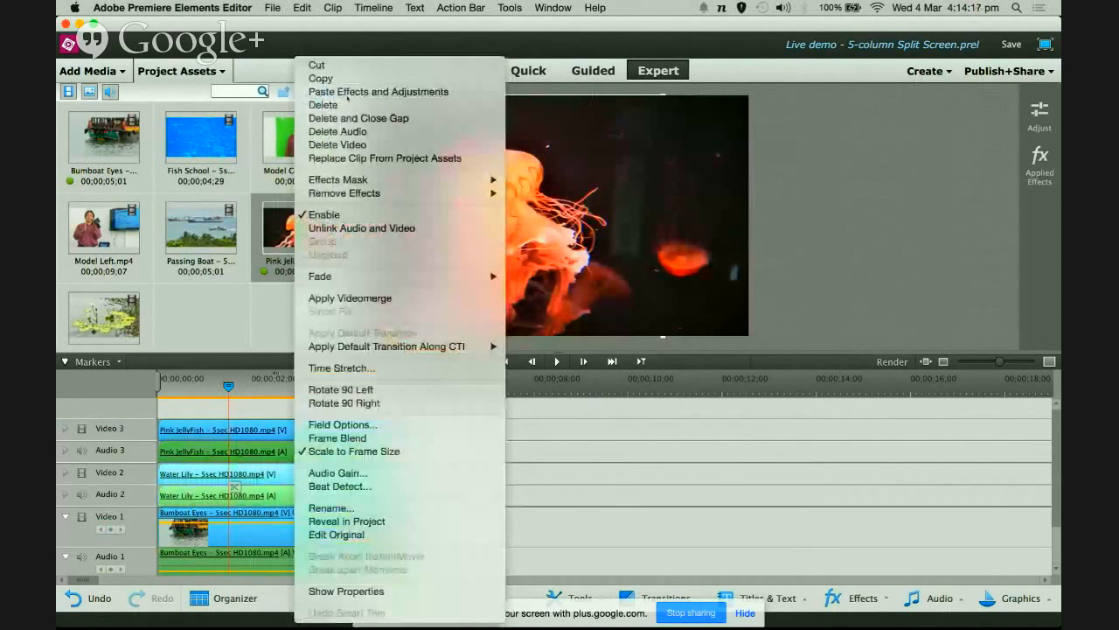
pyautogui.click(320, 79)
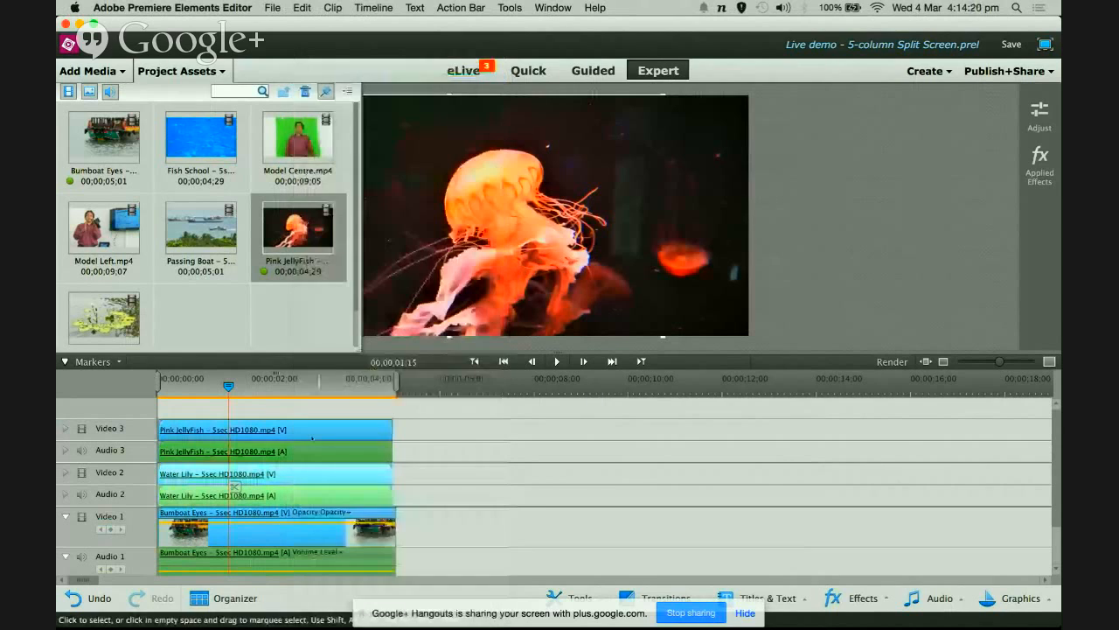
pyautogui.click(302, 429)
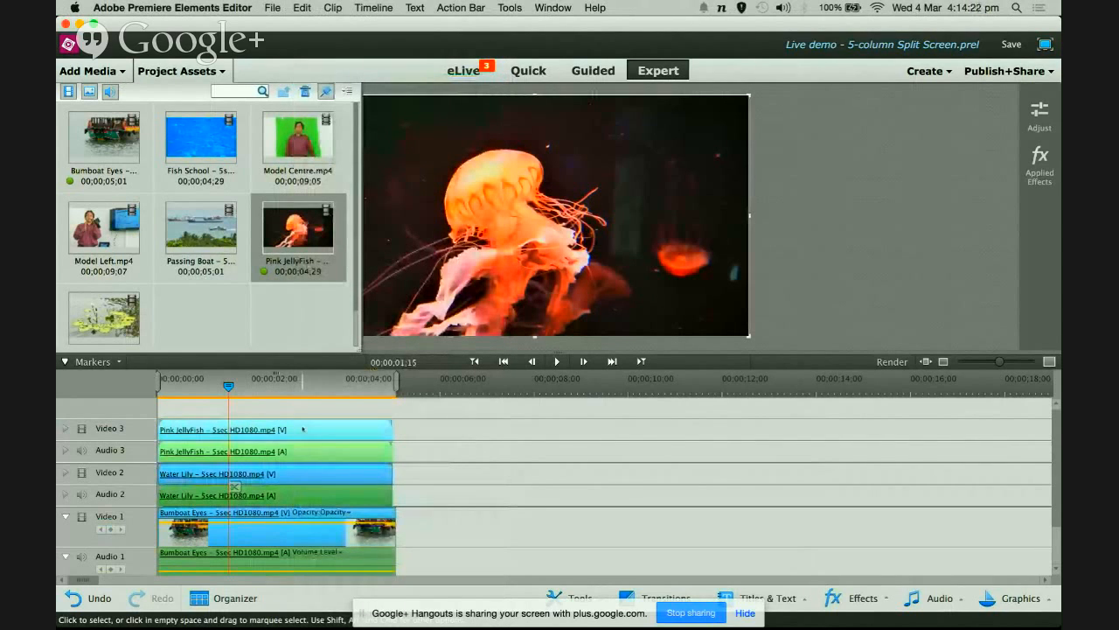
pyautogui.rightClick(303, 430)
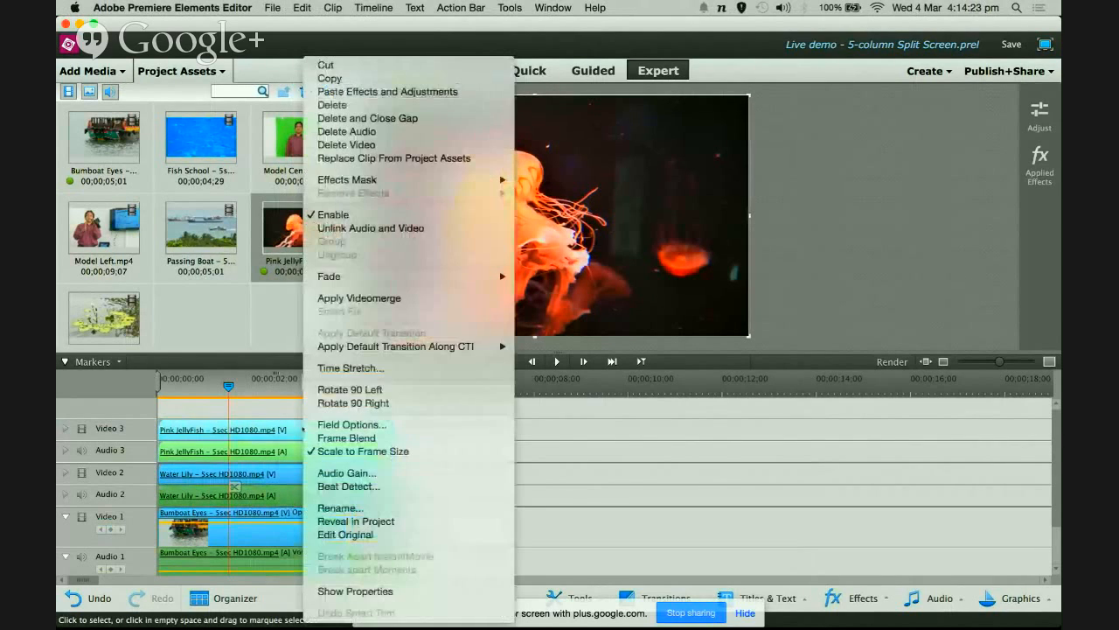
pyautogui.click(372, 91)
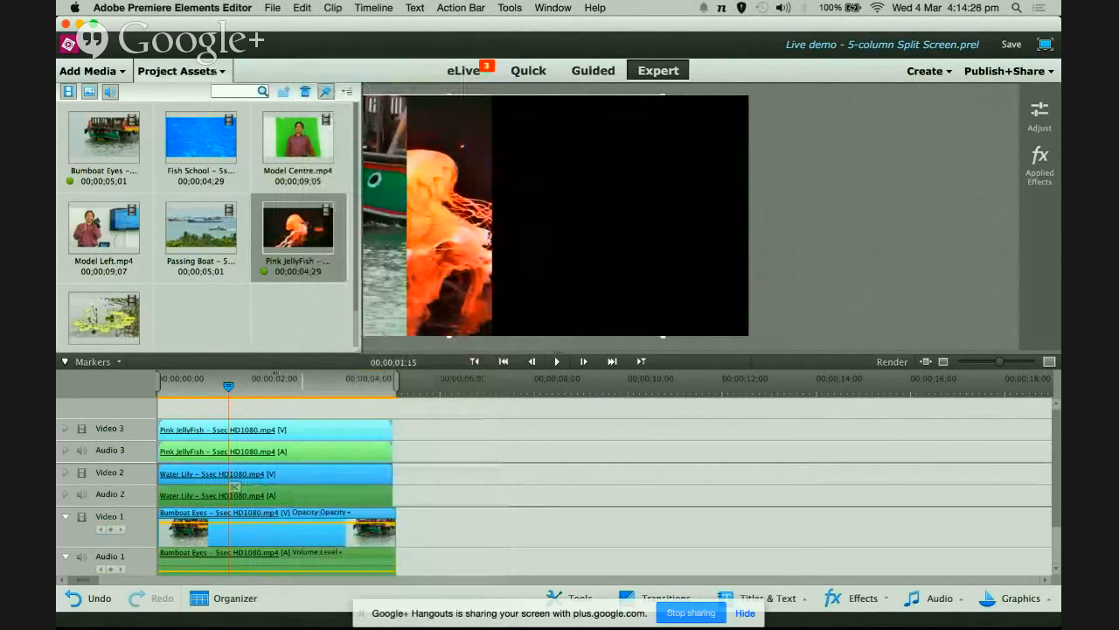
pyautogui.click(181, 70)
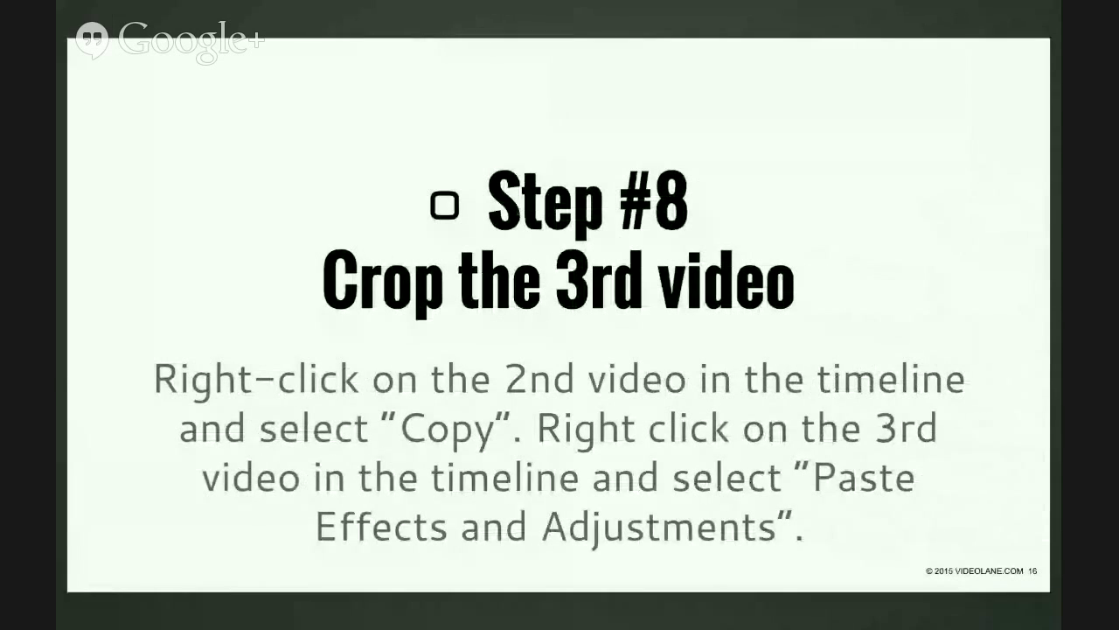
pyautogui.press('Right')
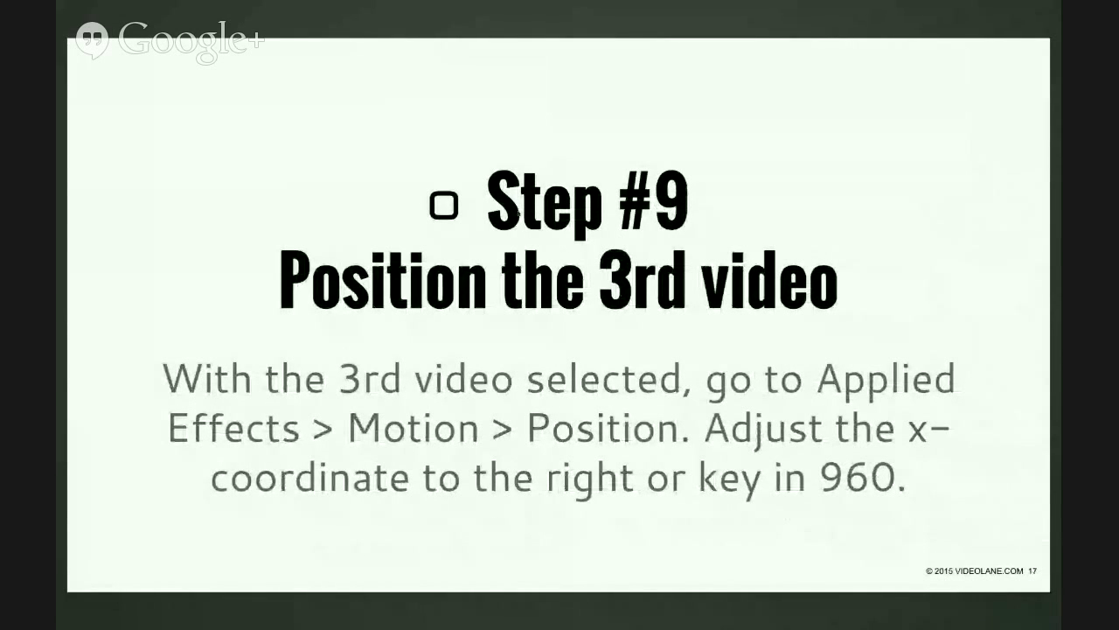
# Consult the presentation's Step #9 slide, and set the horizontal Motion position of the Pink JellyFish clip to 960.
pyautogui.hotkey('ctrl', 'Left')
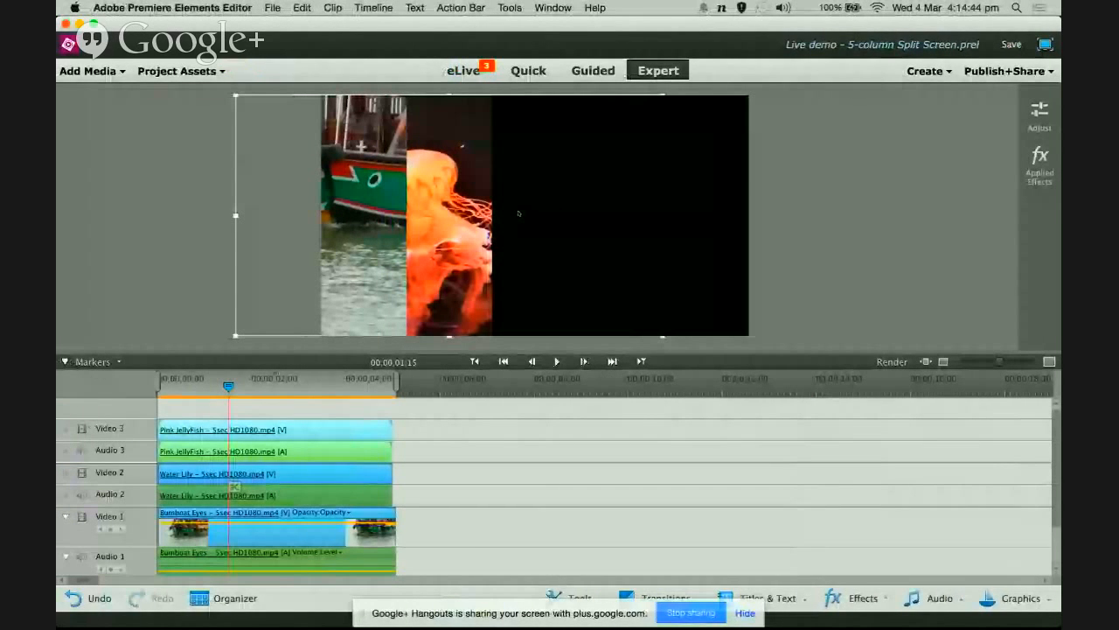
pyautogui.hotkey('ctrl', 'Right')
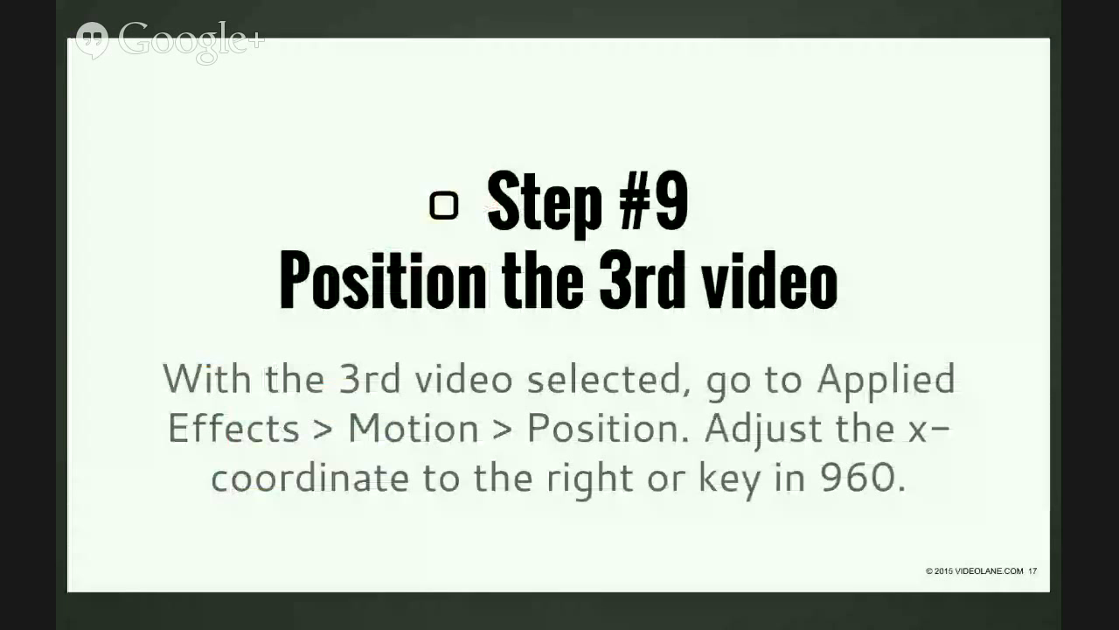
pyautogui.hotkey('ctrl', 'Left')
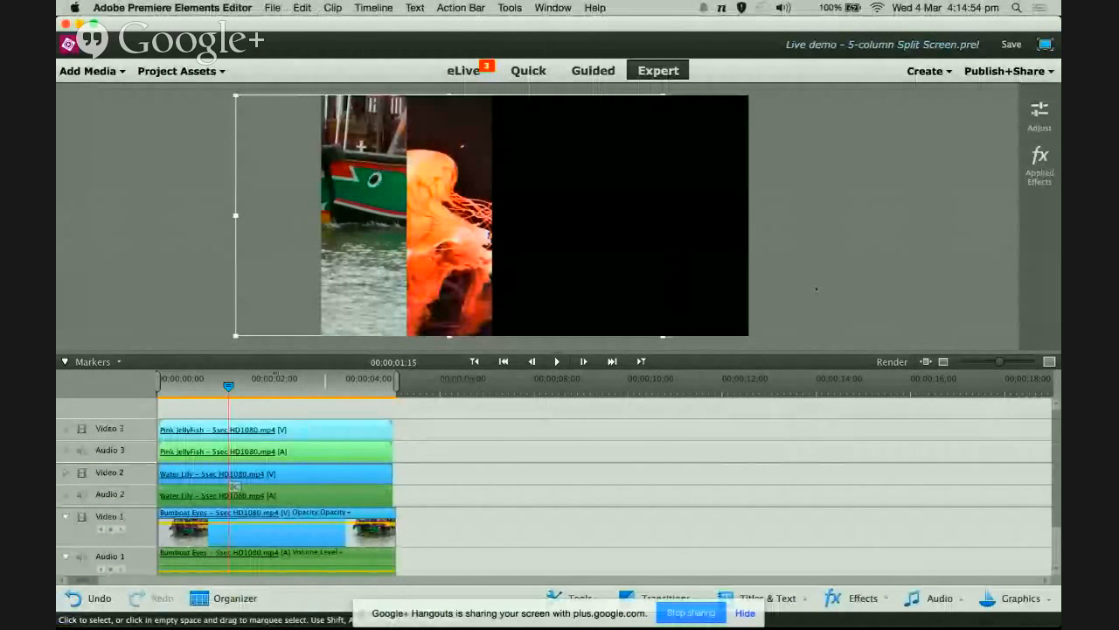
pyautogui.click(1040, 163)
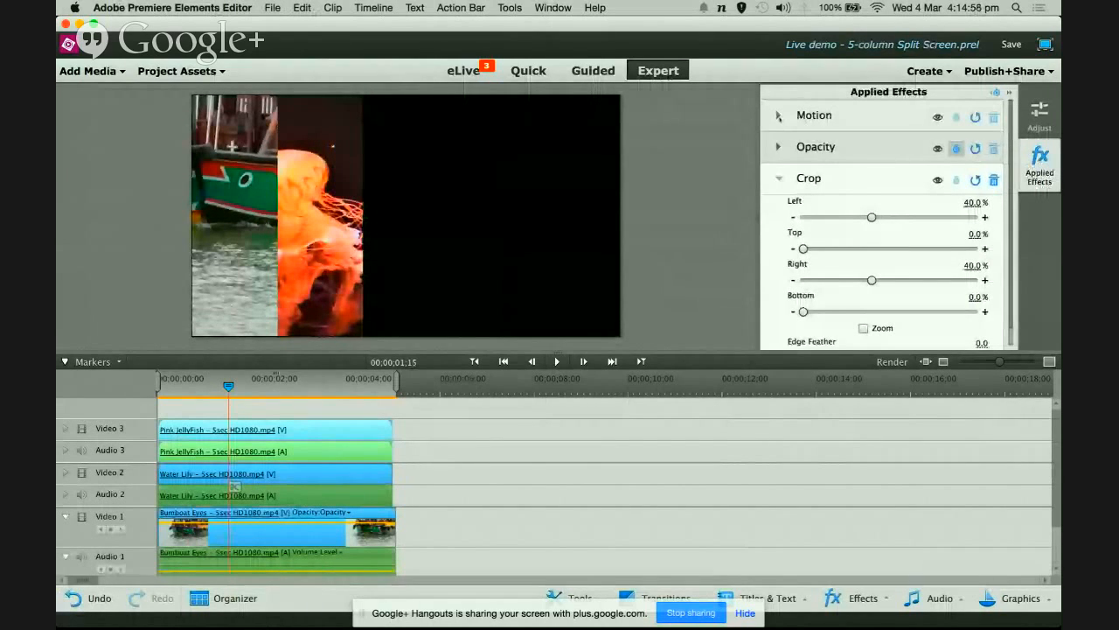
pyautogui.click(779, 116)
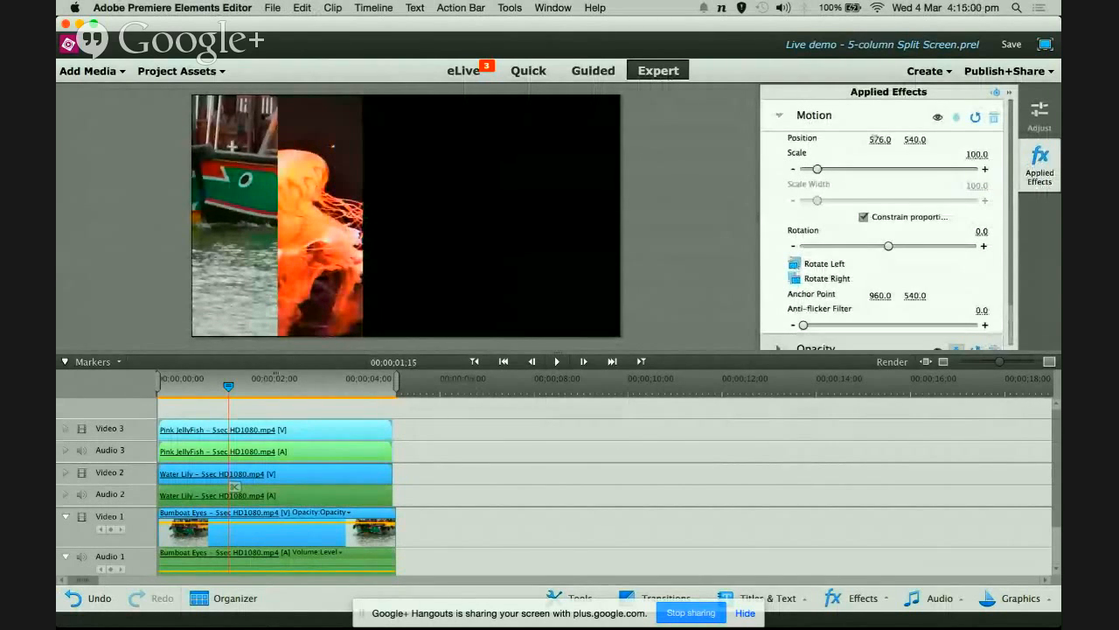
pyautogui.click(879, 140)
pyautogui.write('960')
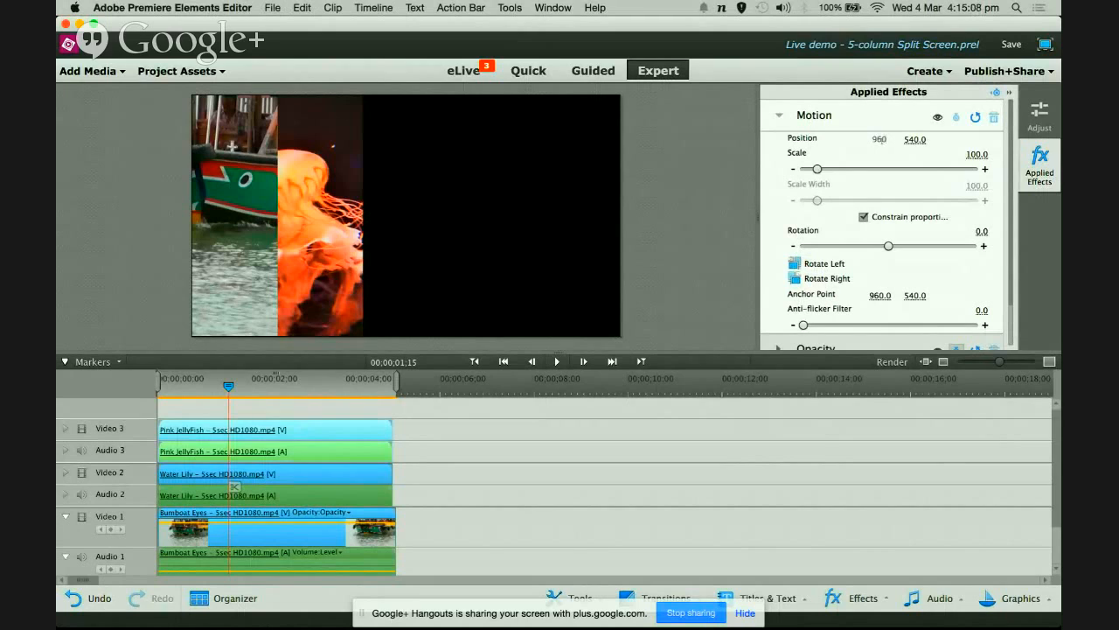
pyautogui.press('Return')
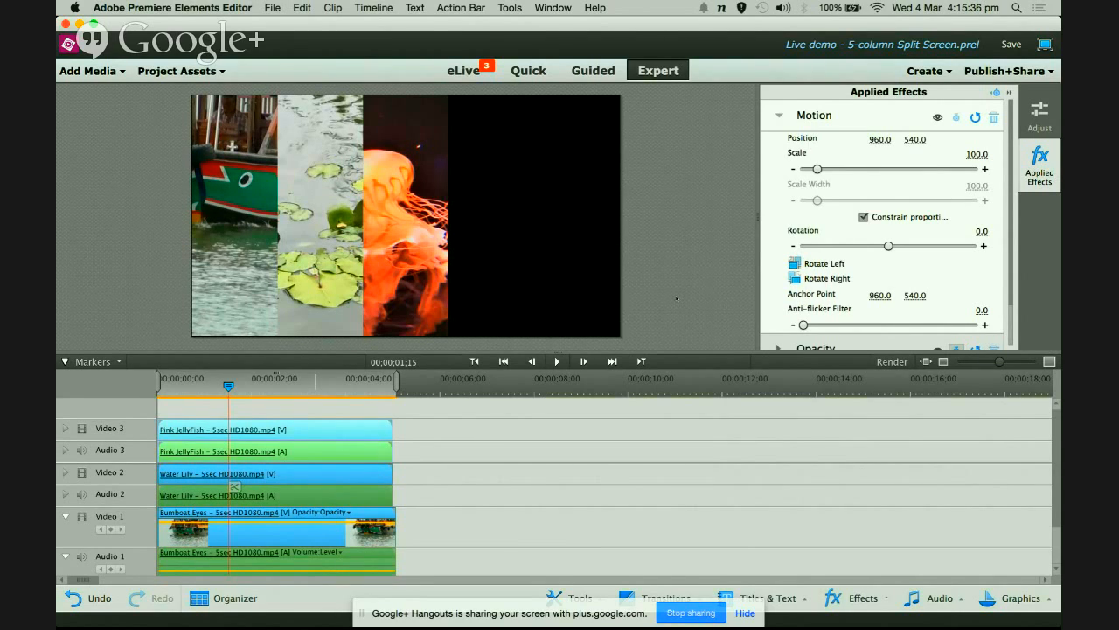
# Switch to Safari and look over the introduction of the 2-day Videography and Video Editing Course page.
pyautogui.hotkey('ctrl', 'Up')
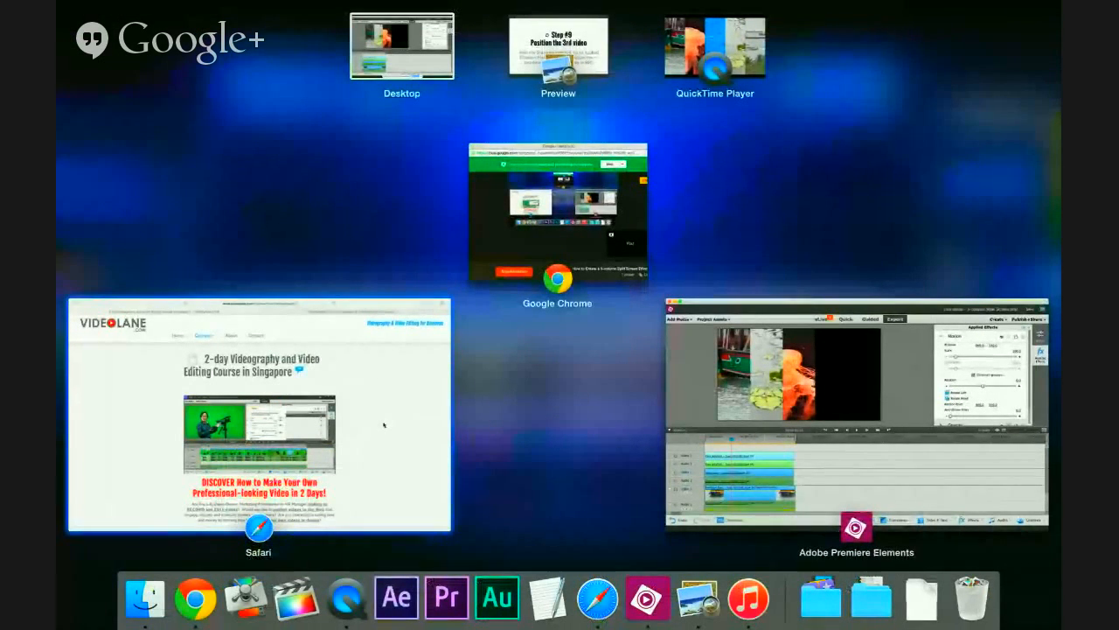
pyautogui.click(383, 426)
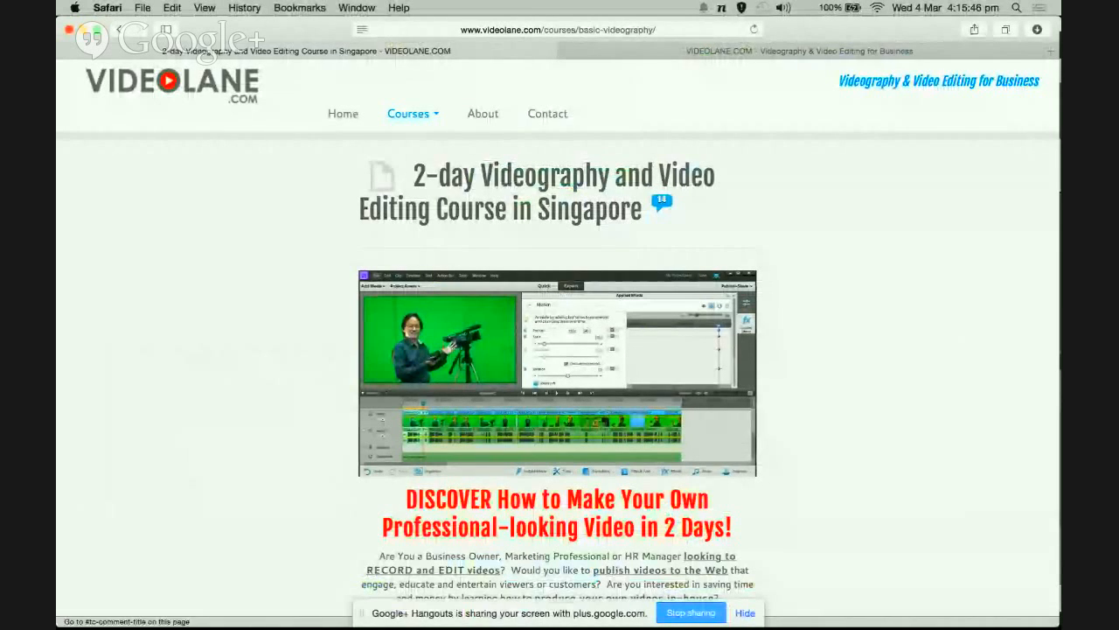
pyautogui.scroll(-1, 764, 371)
pyautogui.scroll(-1, 764, 373)
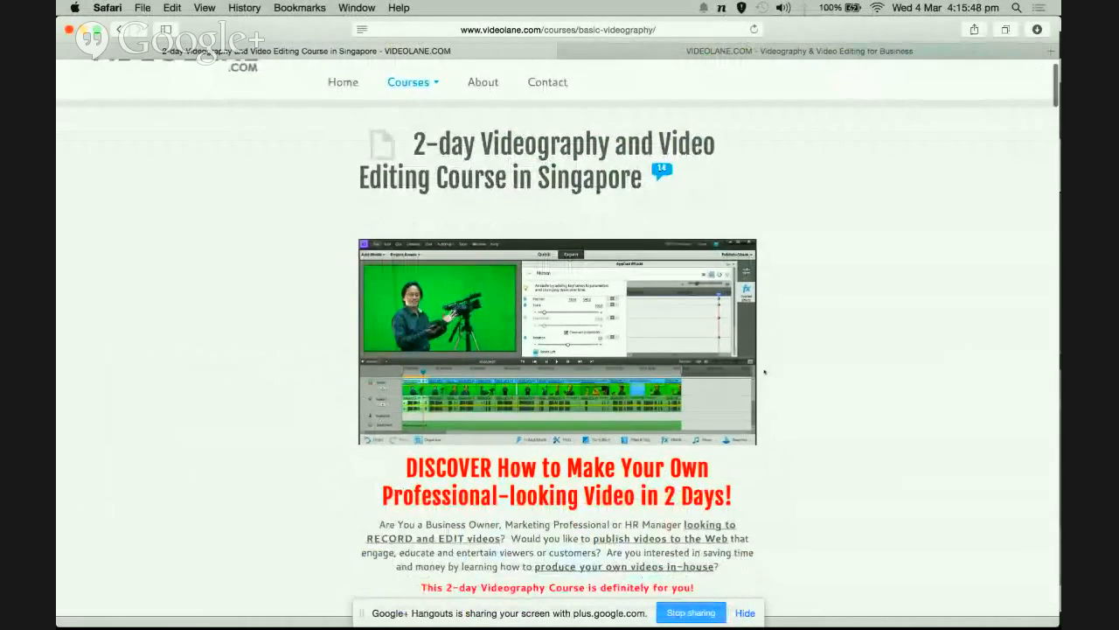
pyautogui.scroll(1, 764, 374)
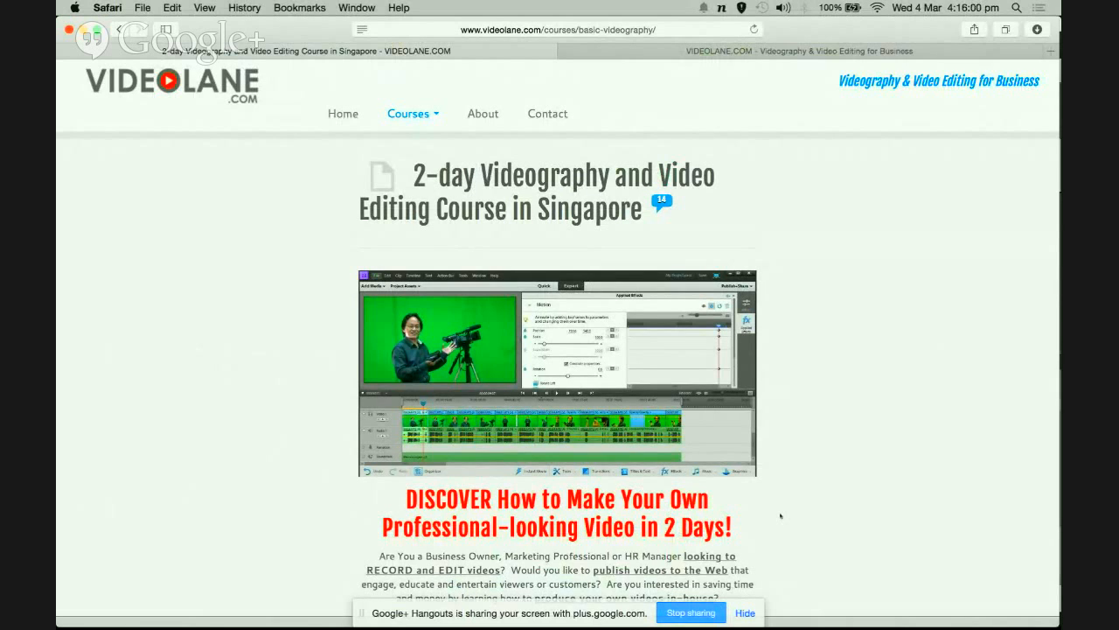
pyautogui.scroll(-2, 780, 516)
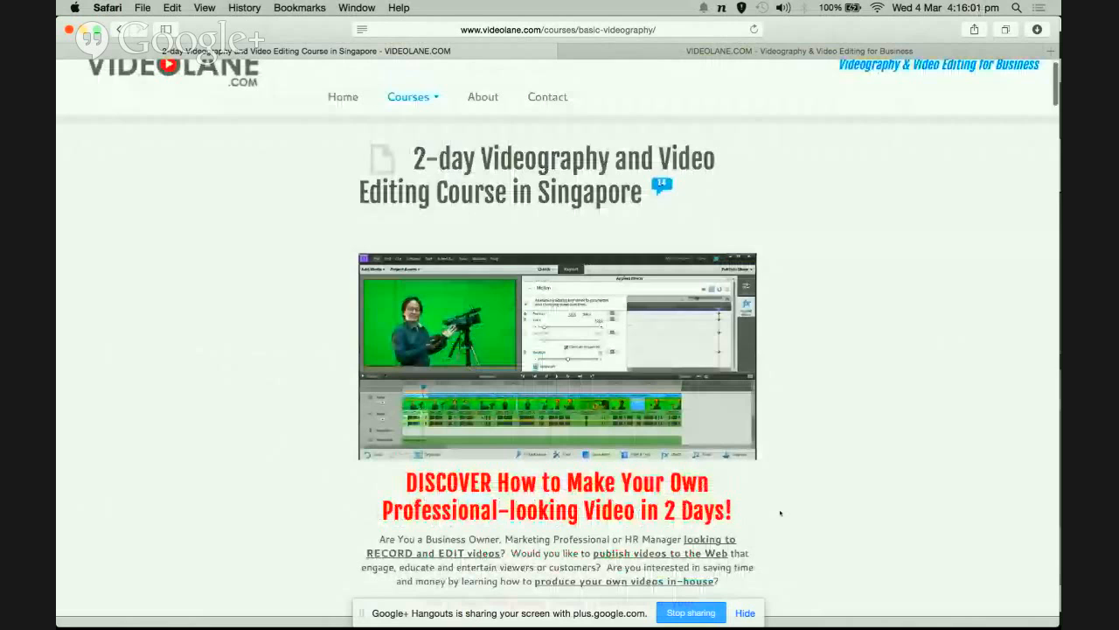
pyautogui.scroll(1, 781, 514)
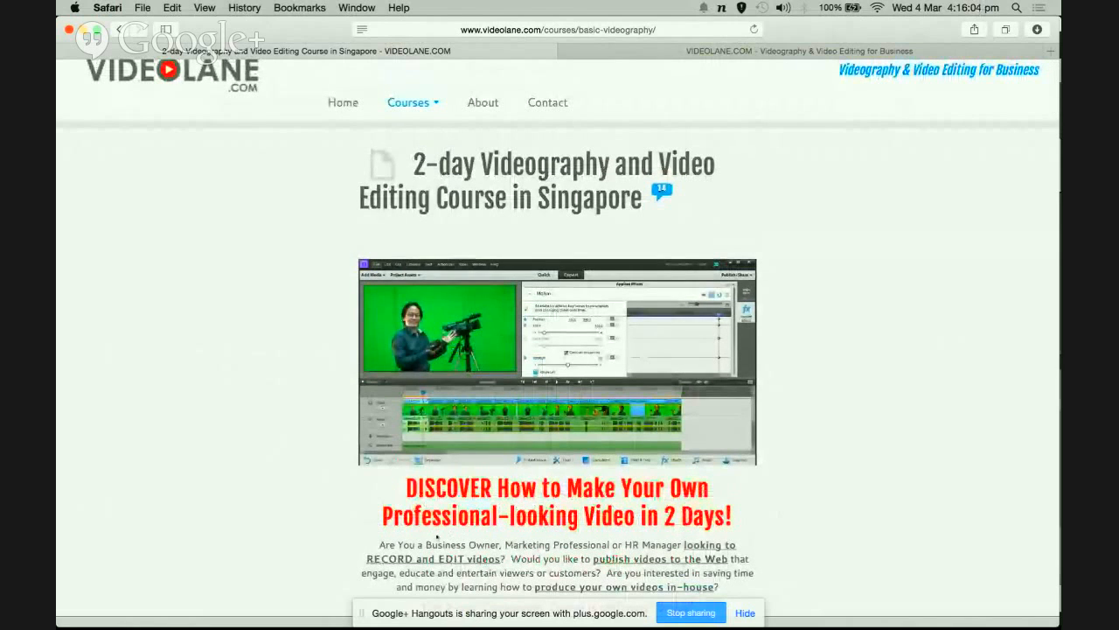
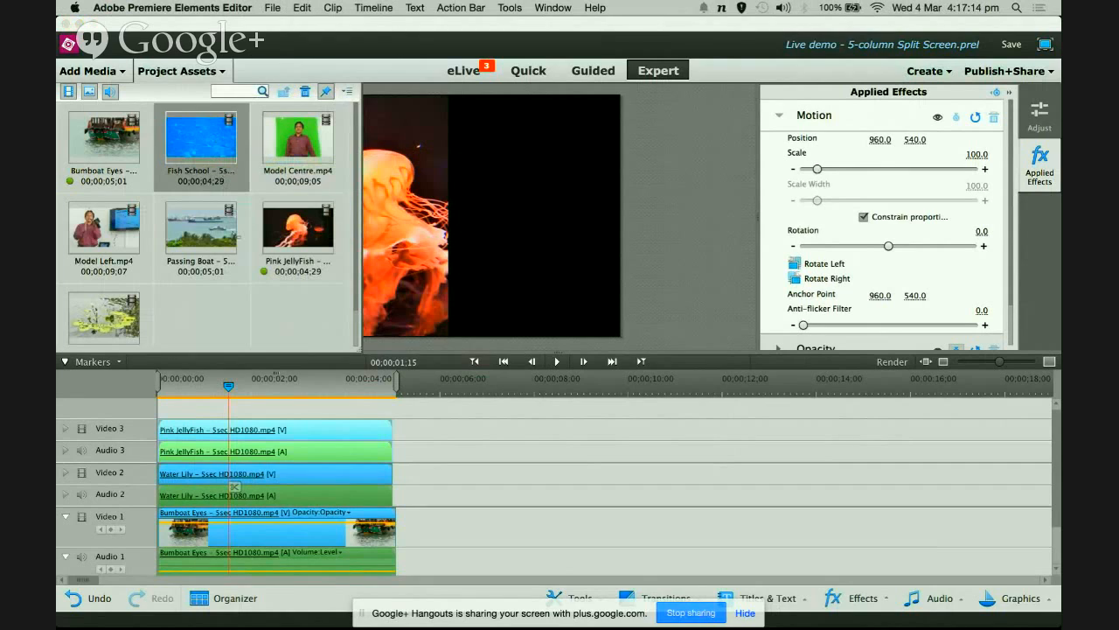
# Place the Fish School clip at the start of the Video 4 track above Pink JellyFish, declining both SmartFix and Videomerge.
pyautogui.moveTo(234, 347); pyautogui.dragTo(160, 408)
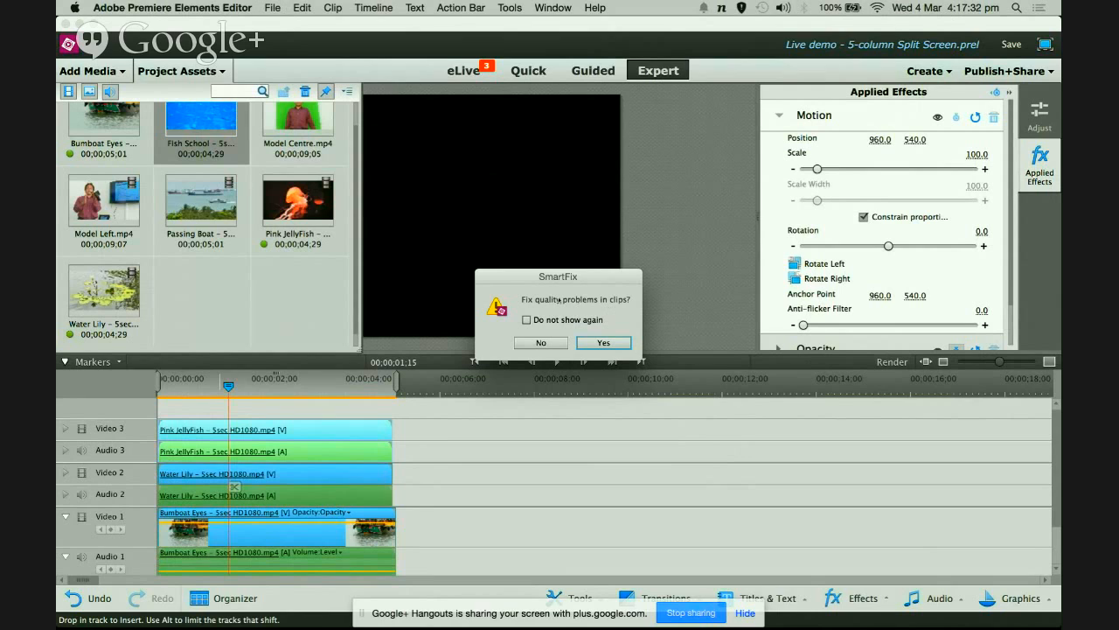
pyautogui.click(552, 343)
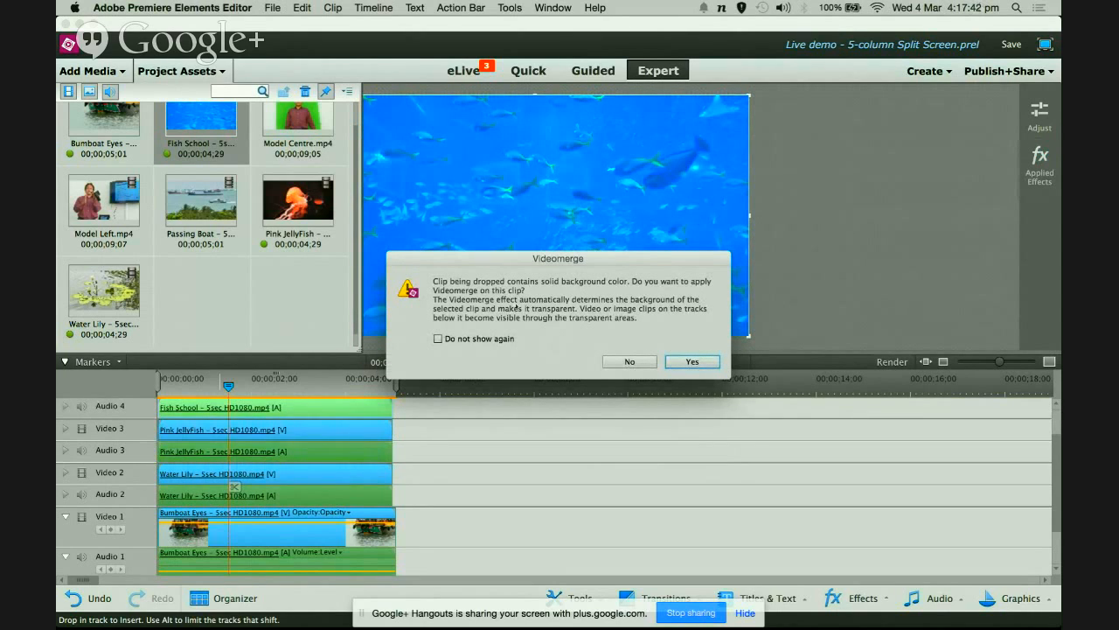
pyautogui.click(654, 362)
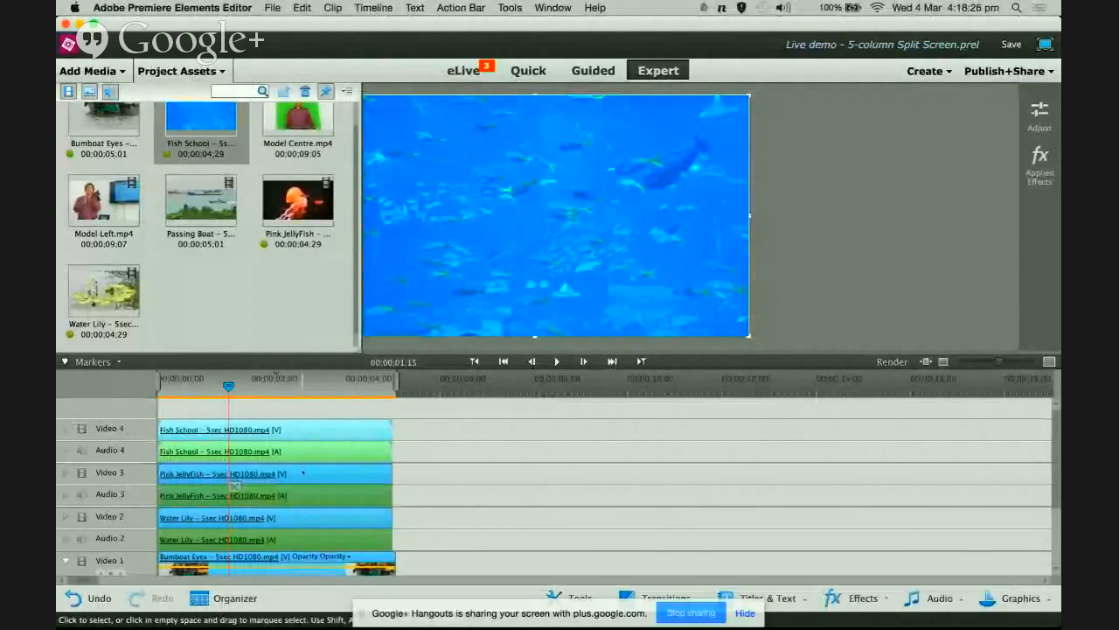
# Copy the Pink JellyFish clip on Video 3 and paste its effects and adjustments onto the Fish School clip on Video 4.
pyautogui.rightClick(302, 430)
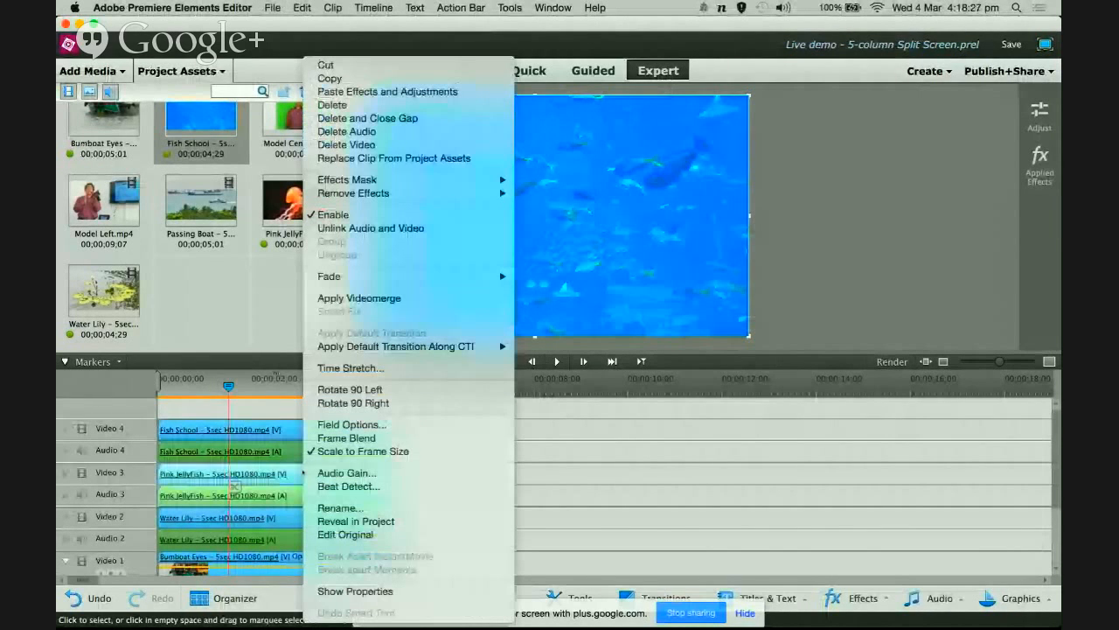
pyautogui.click(343, 79)
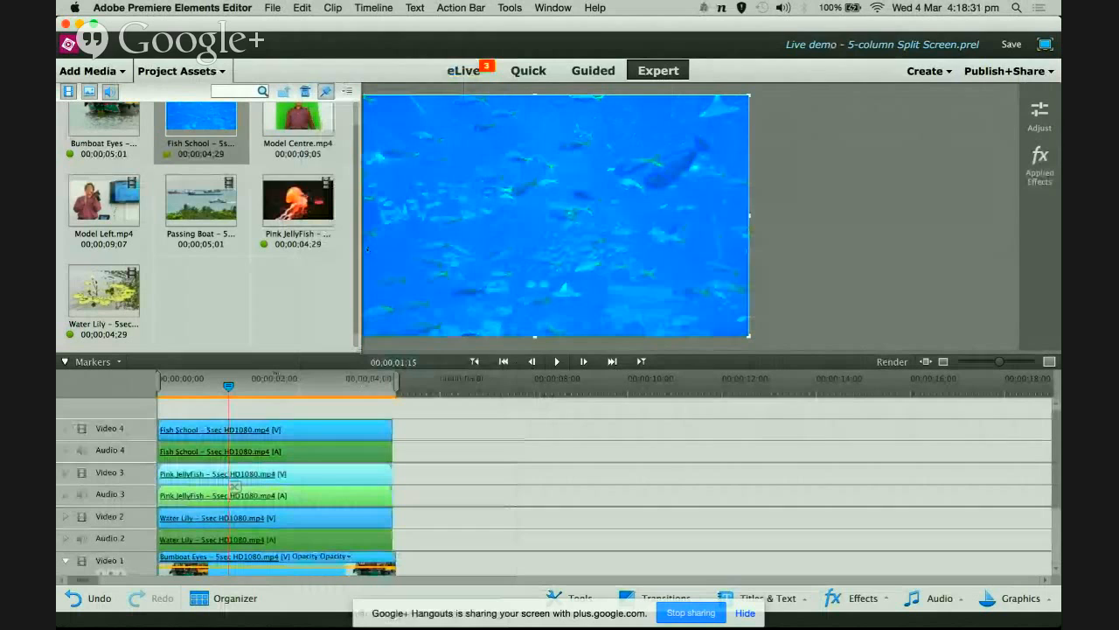
pyautogui.click(296, 432)
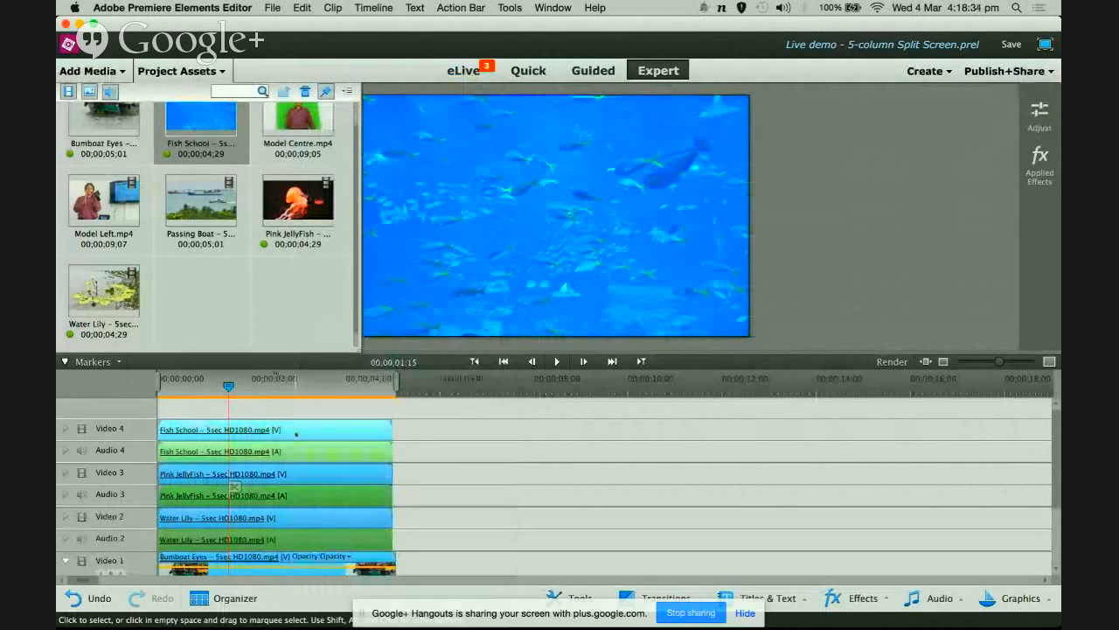
pyautogui.rightClick(297, 433)
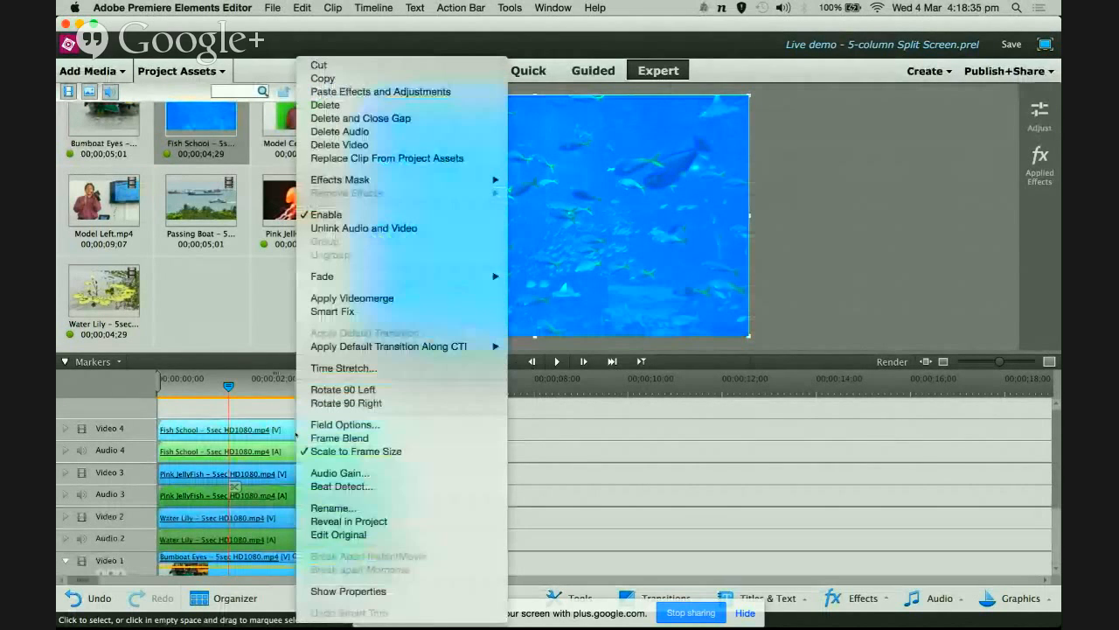
pyautogui.click(381, 92)
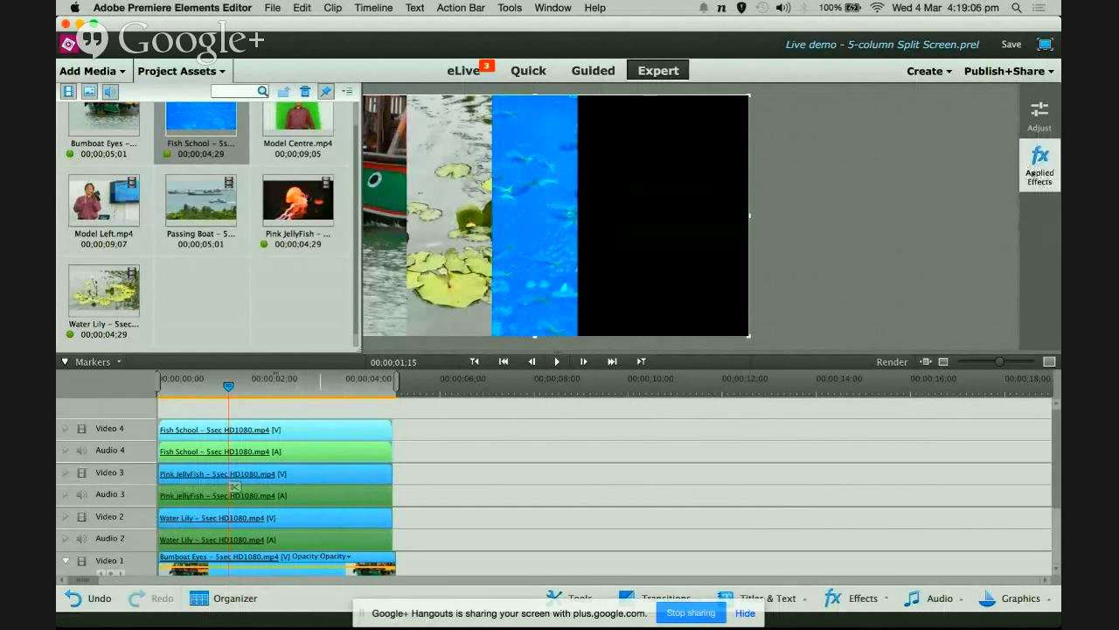
# Set the horizontal Motion position of the Fish School clip to 1344 and hide the project assets.
pyautogui.click(1037, 166)
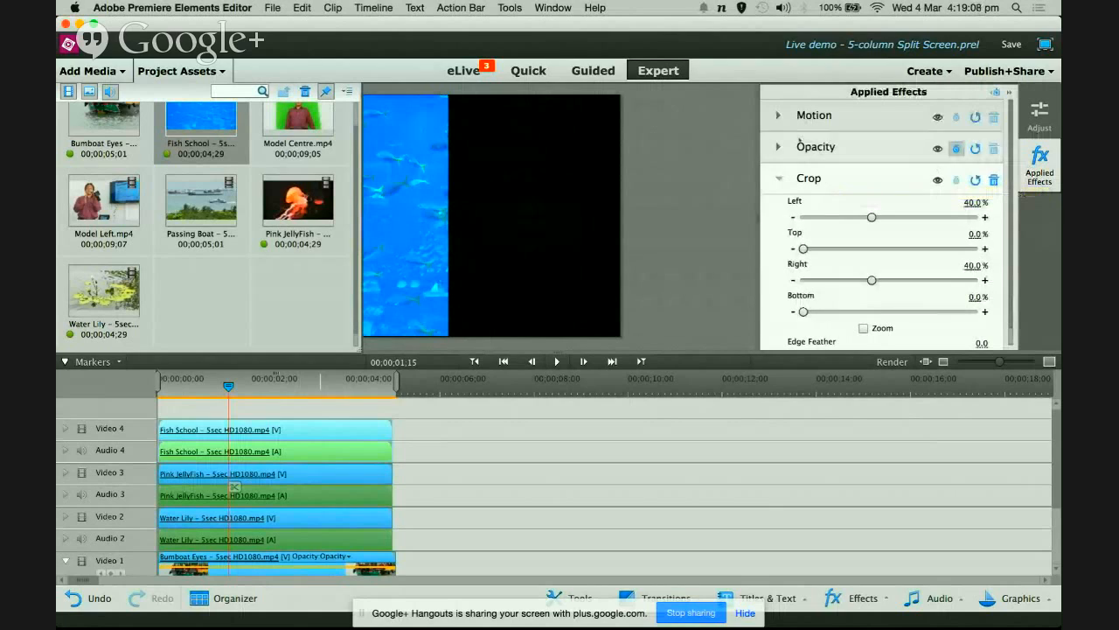
pyautogui.click(792, 116)
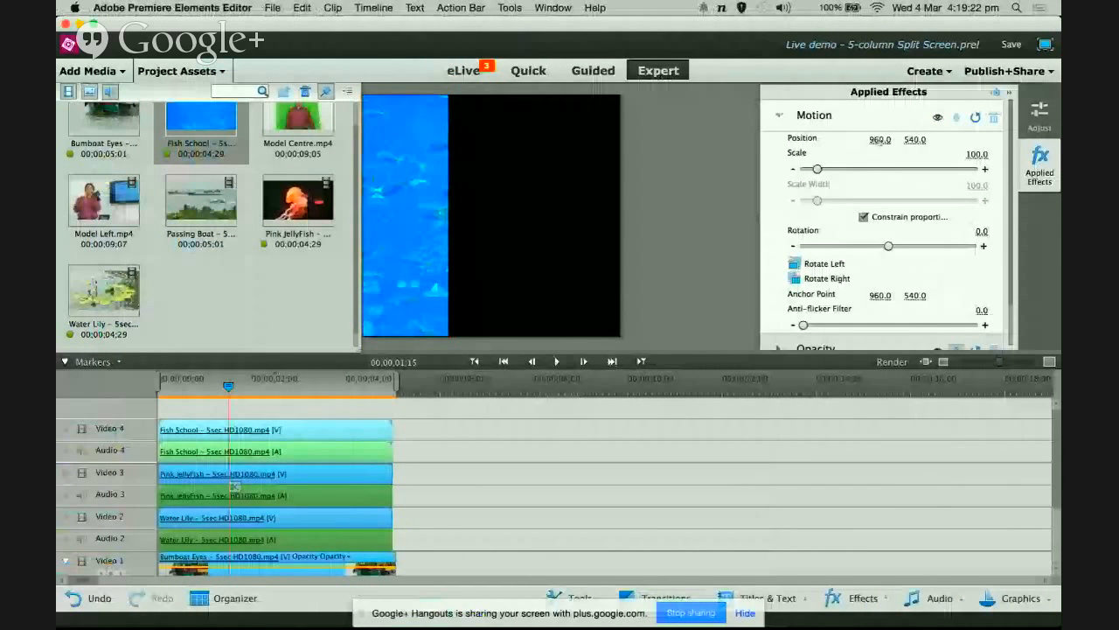
pyautogui.click(881, 139)
pyautogui.write('1344')
pyautogui.press('Return')
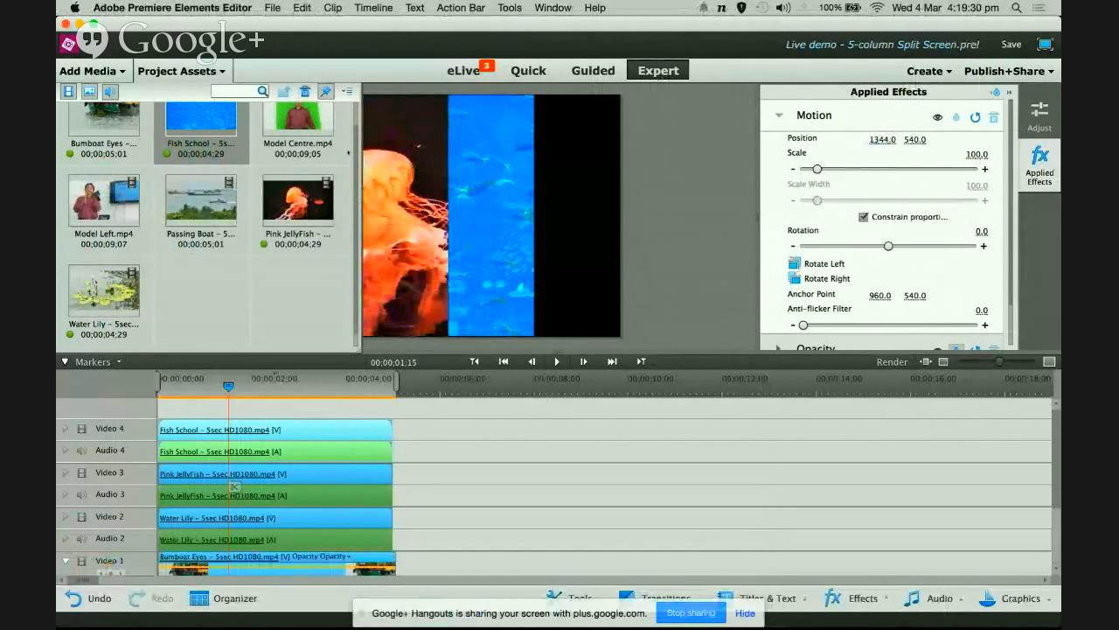
pyautogui.click(224, 69)
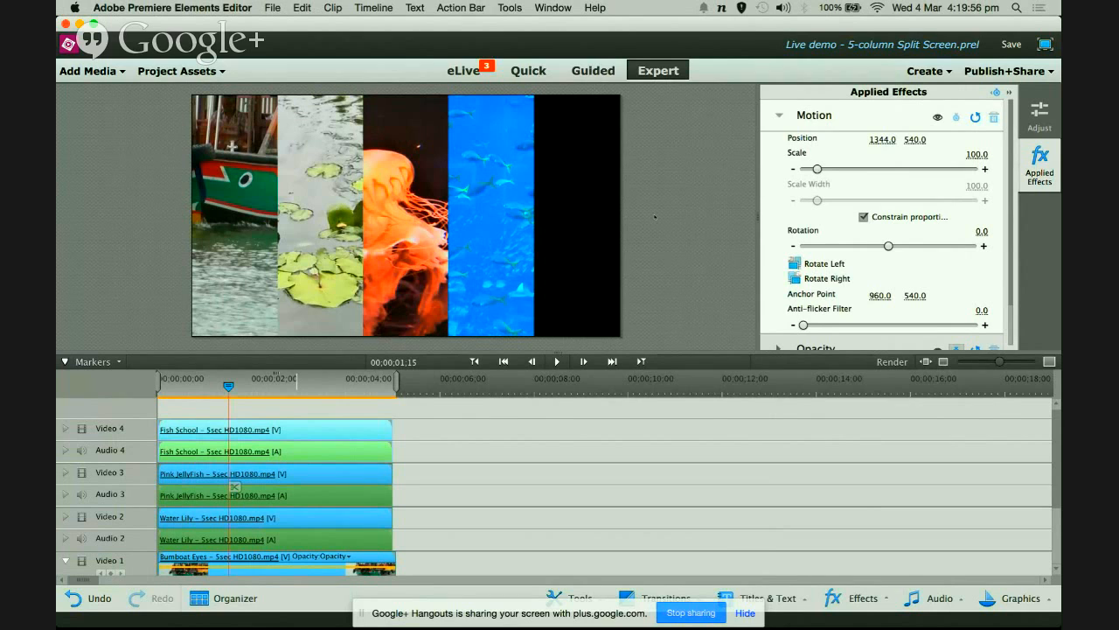
# Consult the presentation's Step #13 slide on placing the fifth video, and return to the video editor.
pyautogui.hotkey('ctrl', 'Right')
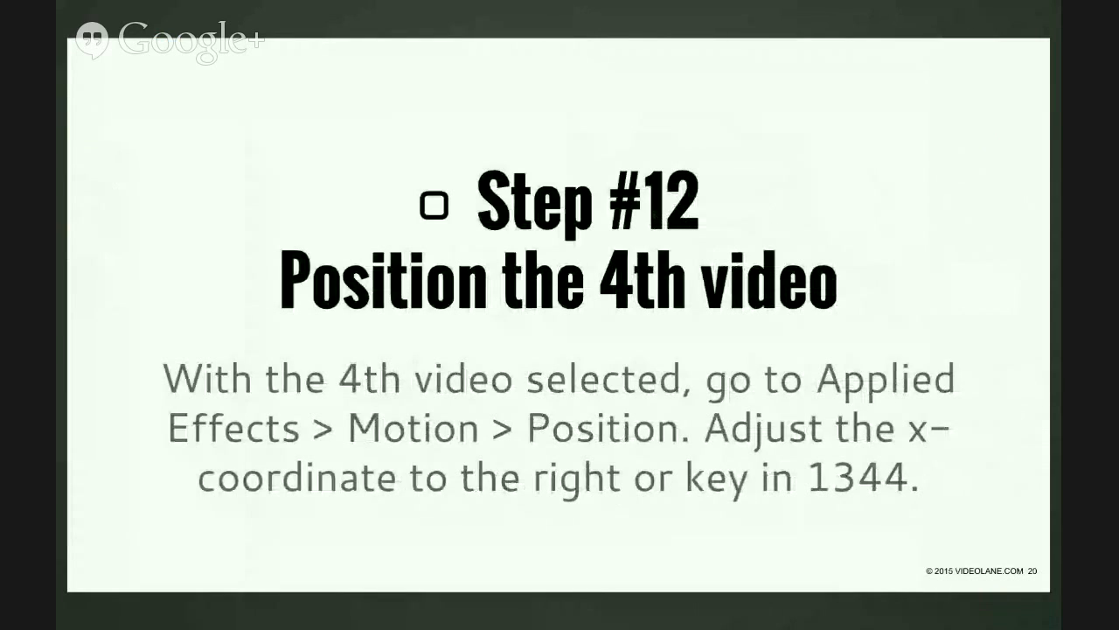
pyautogui.press('Right')
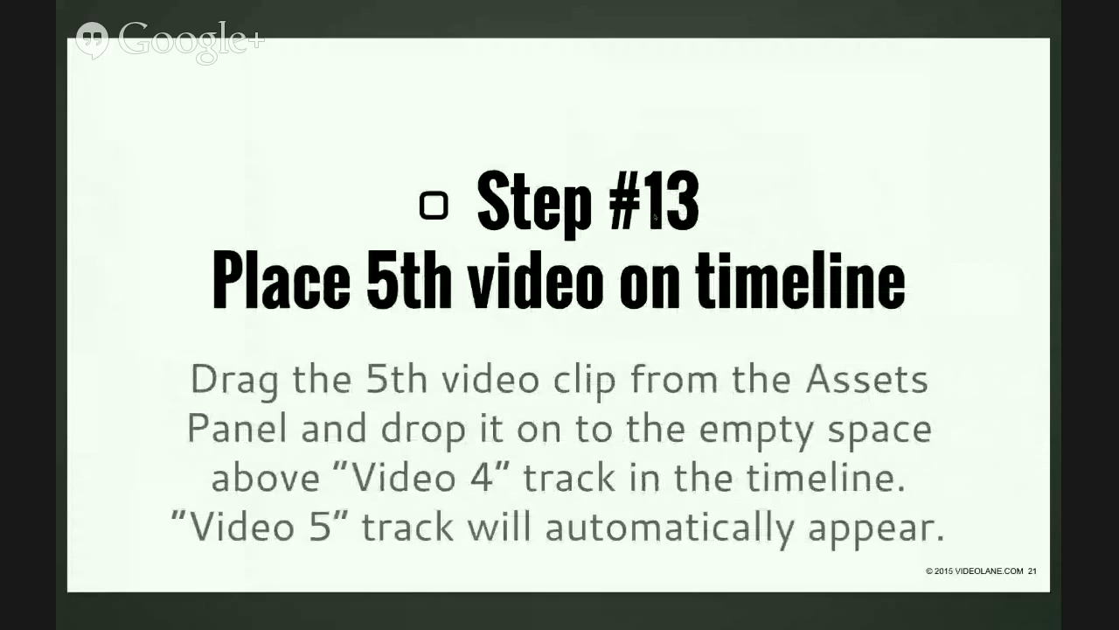
pyautogui.hotkey('ctrl', 'Left')
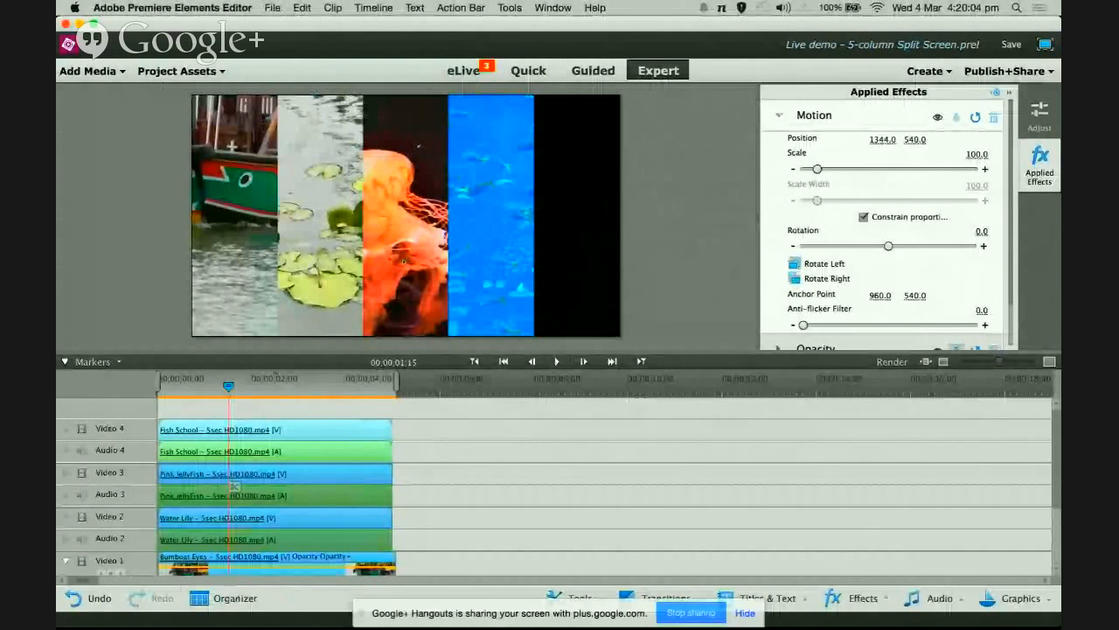
# Place the Passing Boat clip from the project assets at the start of the Video 5 track, aligned above the Fish School clip.
pyautogui.click(213, 72)
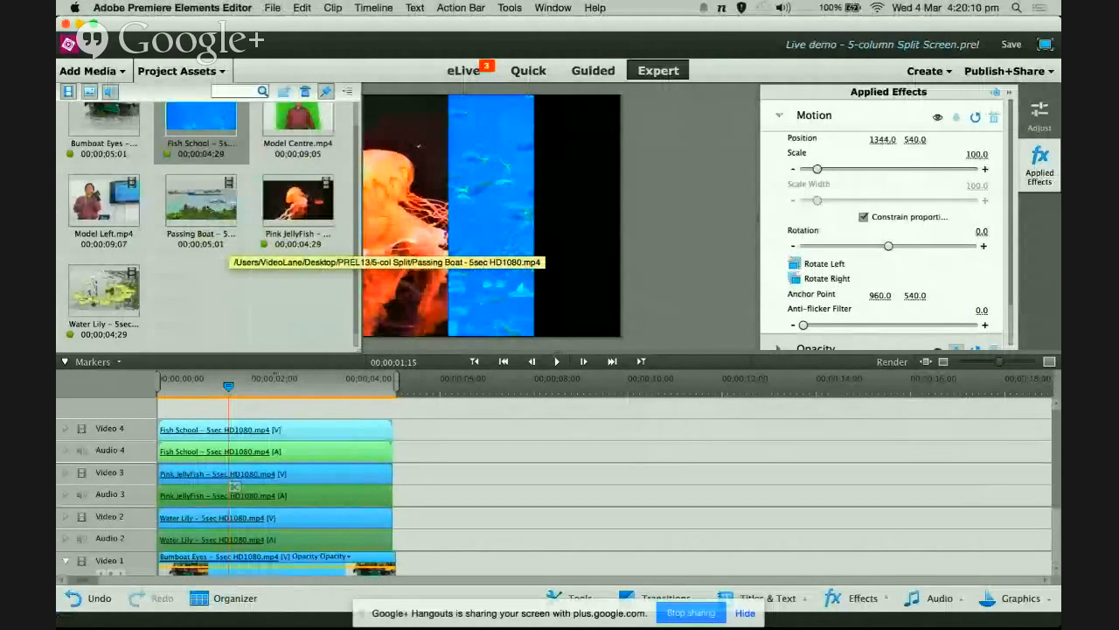
pyautogui.click(216, 222)
pyautogui.moveTo(216, 223); pyautogui.dragTo(159, 406)
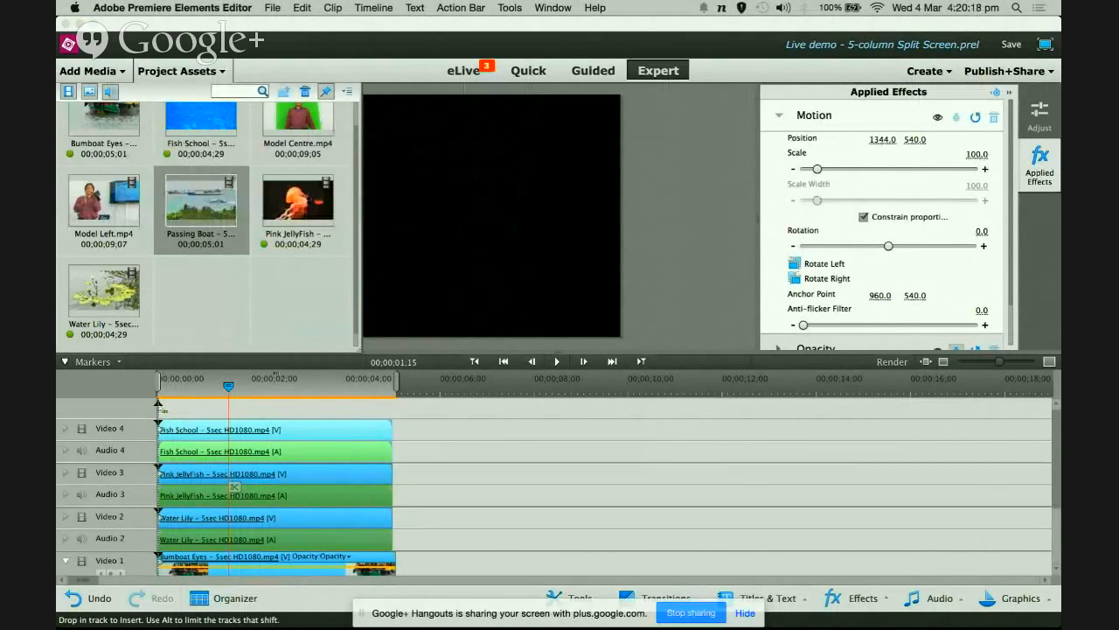
pyautogui.moveTo(159, 406); pyautogui.dragTo(160, 405)
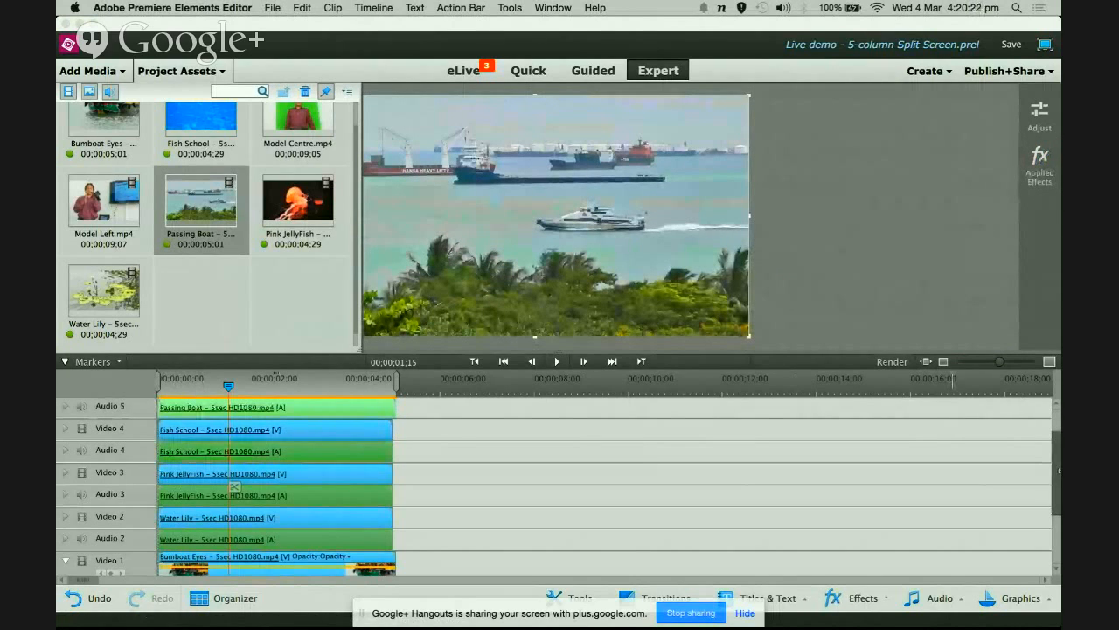
pyautogui.scroll(2, 1057, 466)
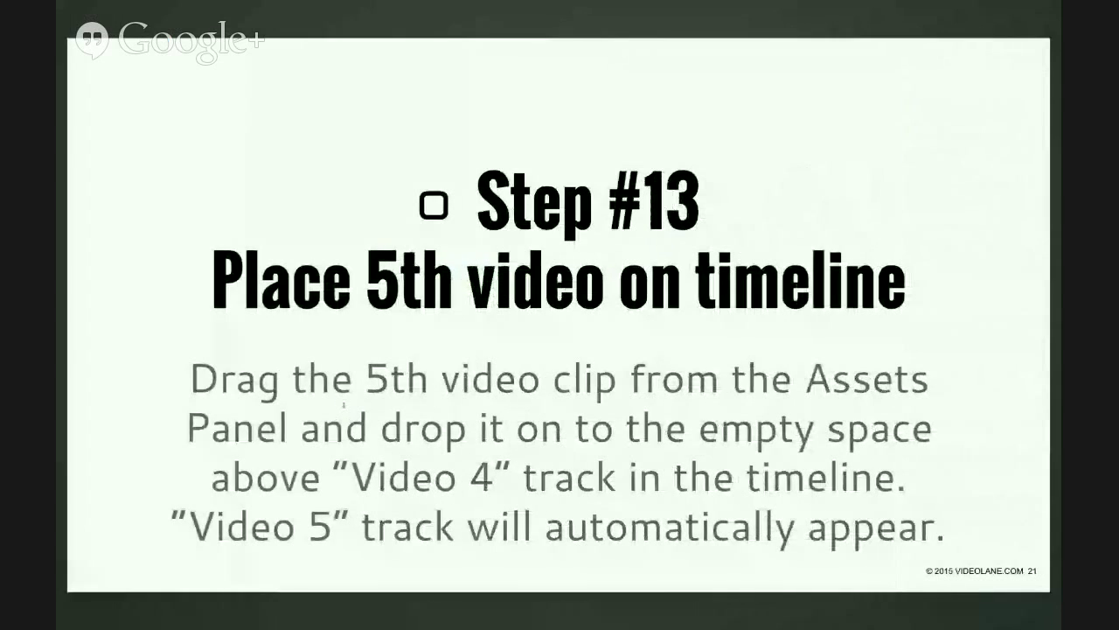
# Copy the Fish School clip on Video 4 and paste its effects and adjustments onto the Passing Boat clip on Video 5.
pyautogui.press('Right')
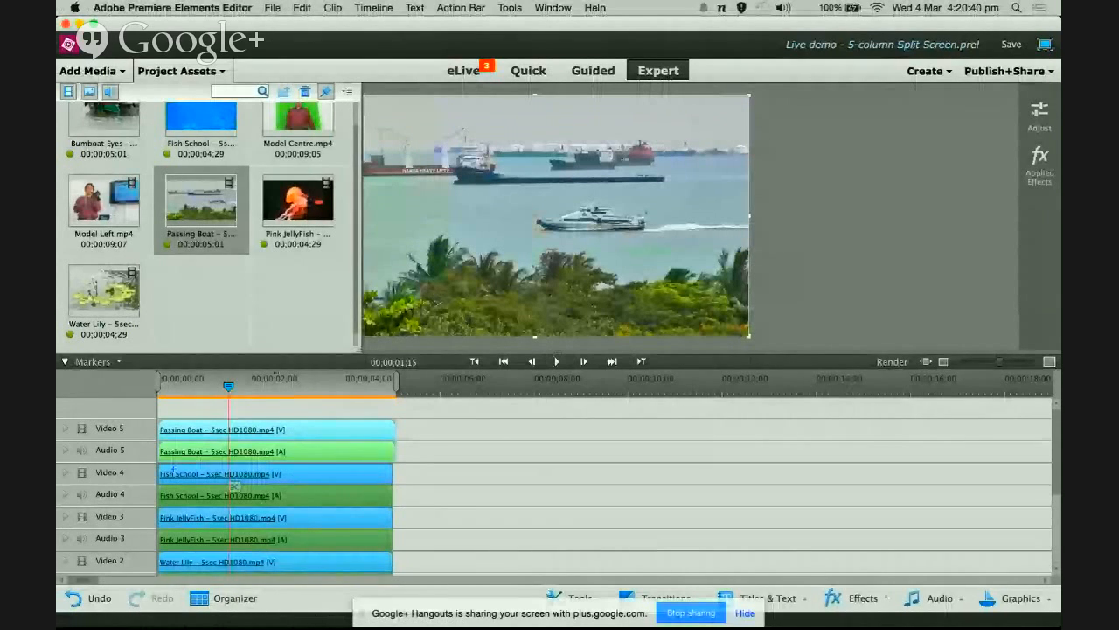
pyautogui.click(304, 475)
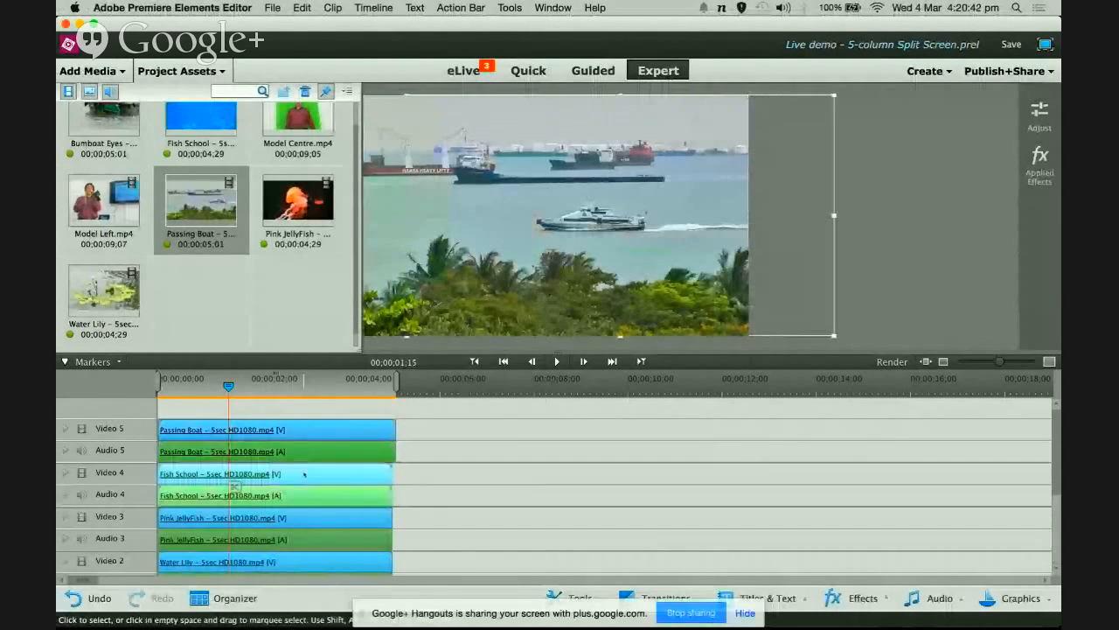
pyautogui.rightClick(303, 477)
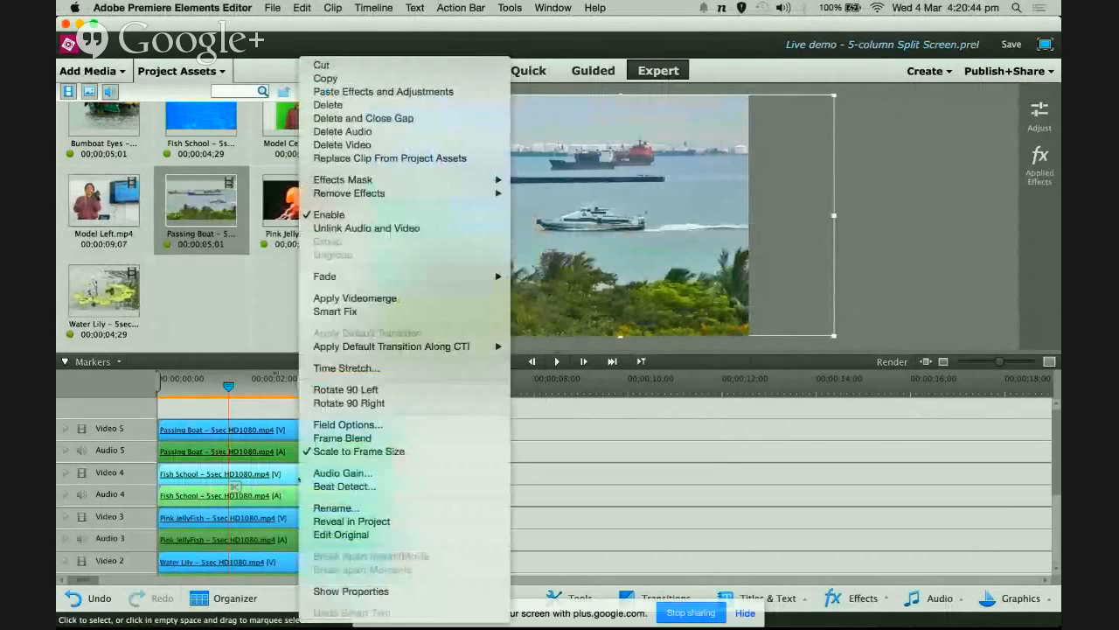
pyautogui.click(383, 91)
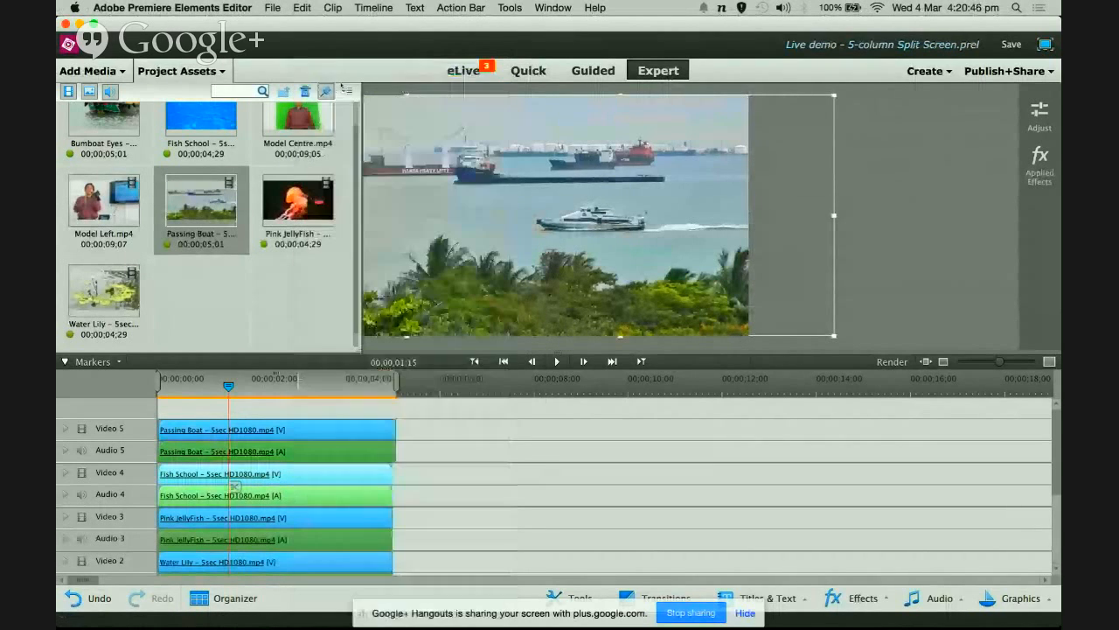
pyautogui.click(298, 429)
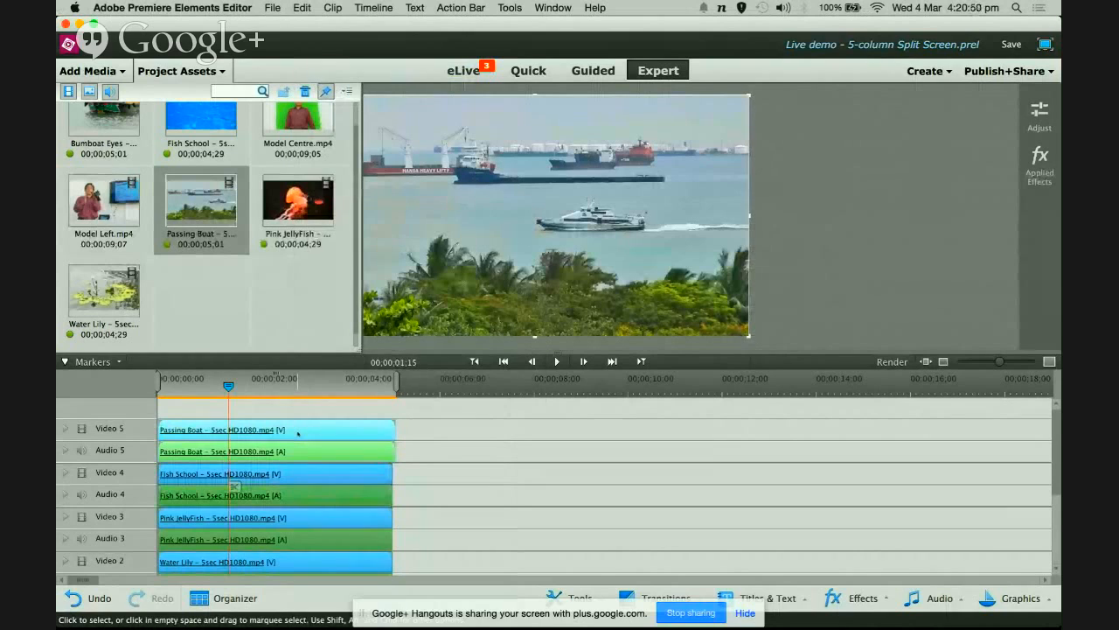
pyautogui.rightClick(298, 432)
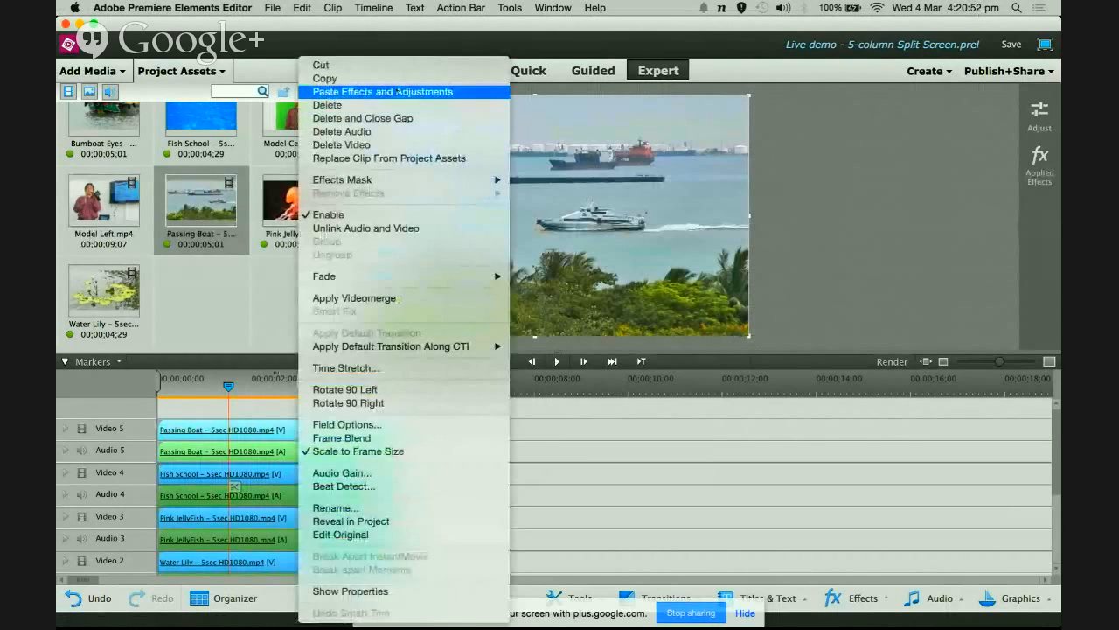
pyautogui.click(398, 93)
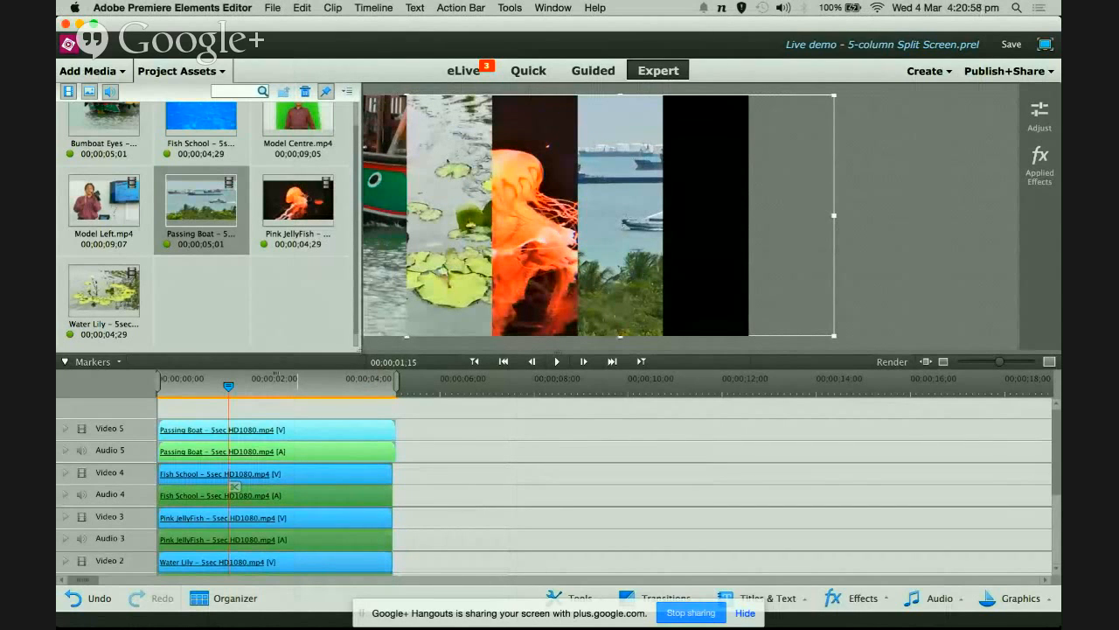
# Hide the project assets and set the horizontal Motion position of the Passing Boat clip to 1728.
pyautogui.click(201, 71)
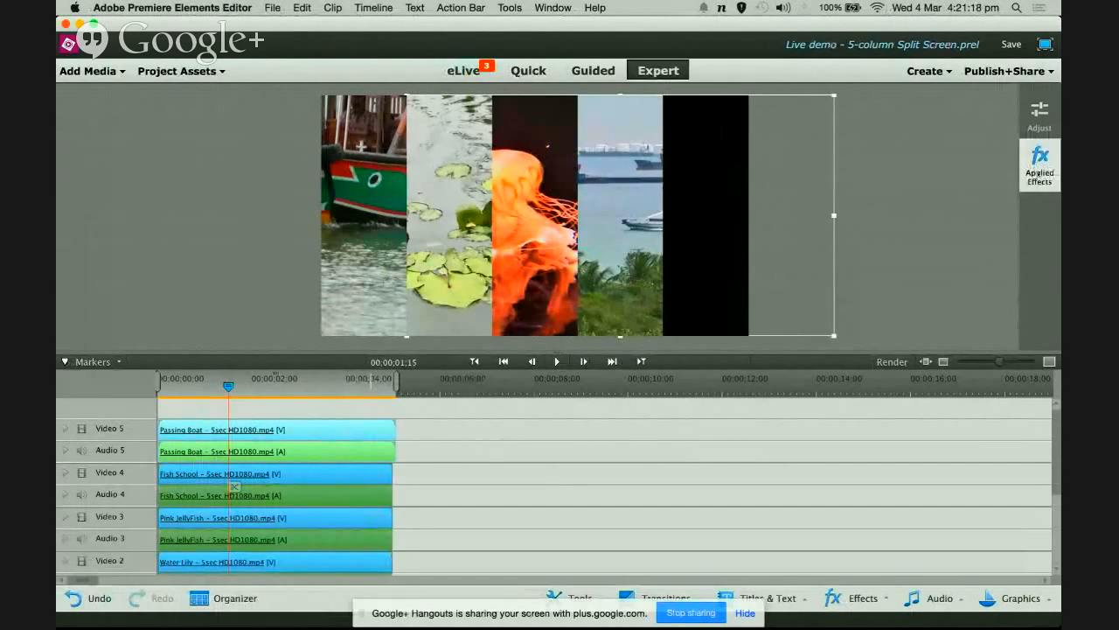
pyautogui.click(1040, 174)
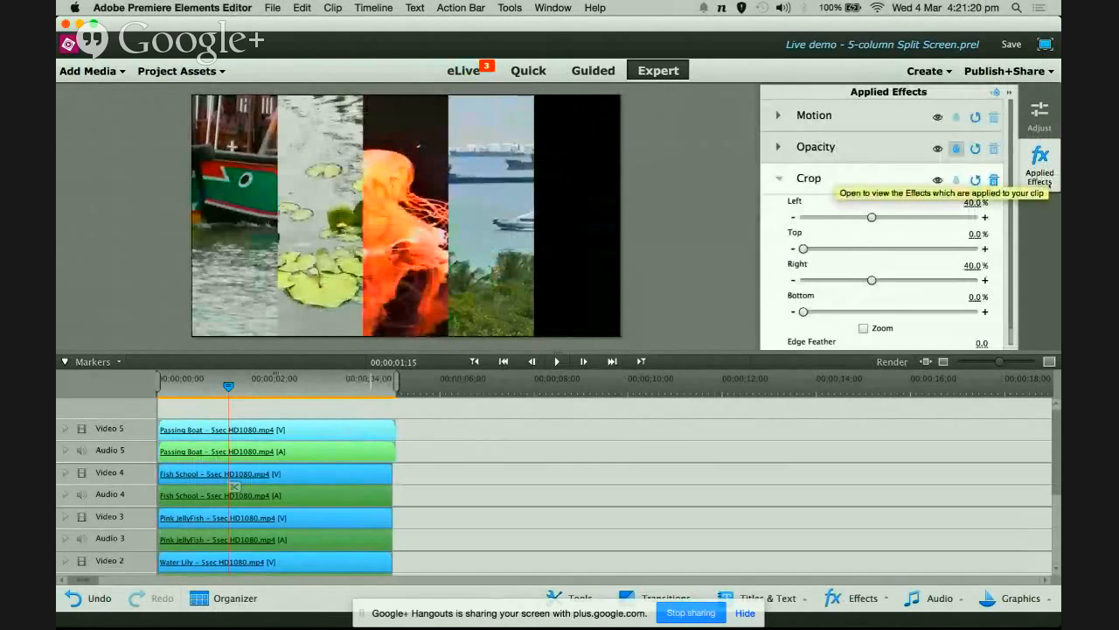
pyautogui.click(809, 116)
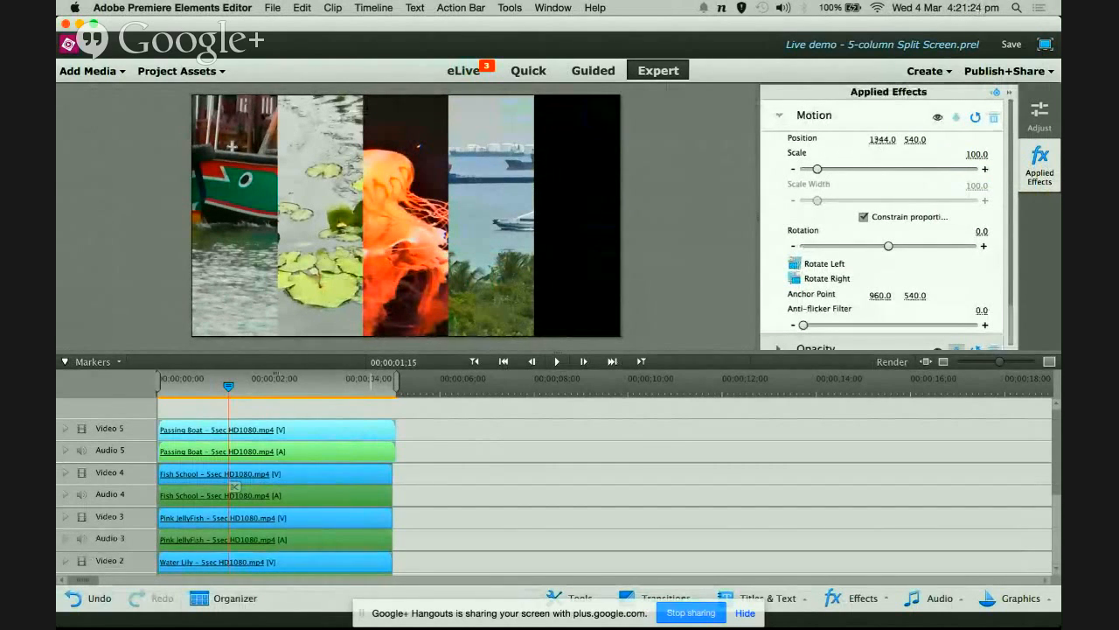
pyautogui.click(884, 138)
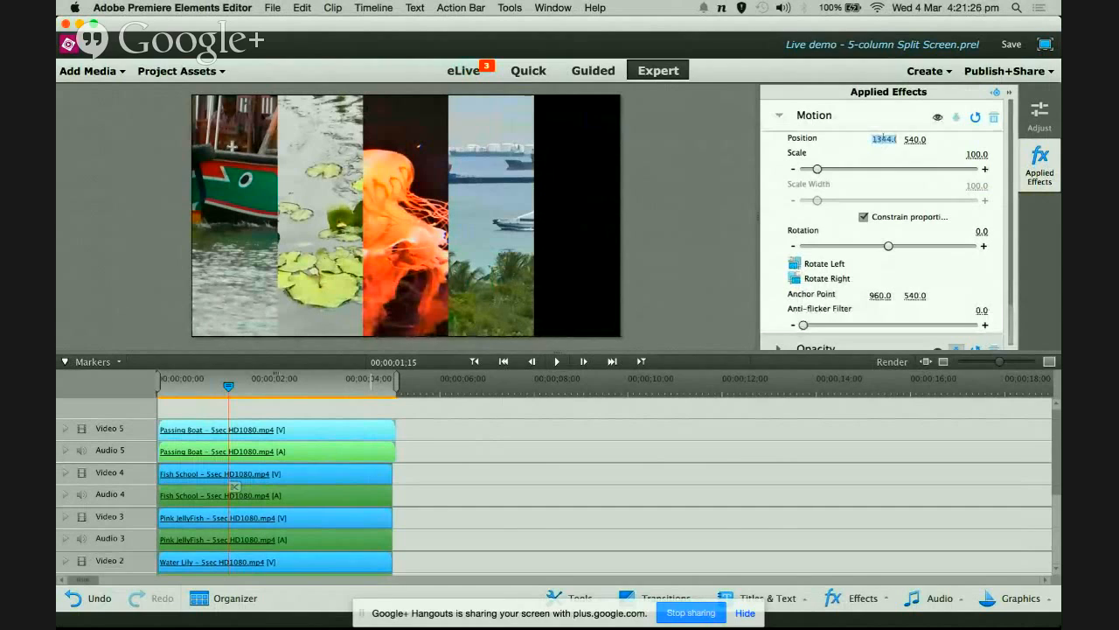
pyautogui.write('1728')
pyautogui.press('Return')
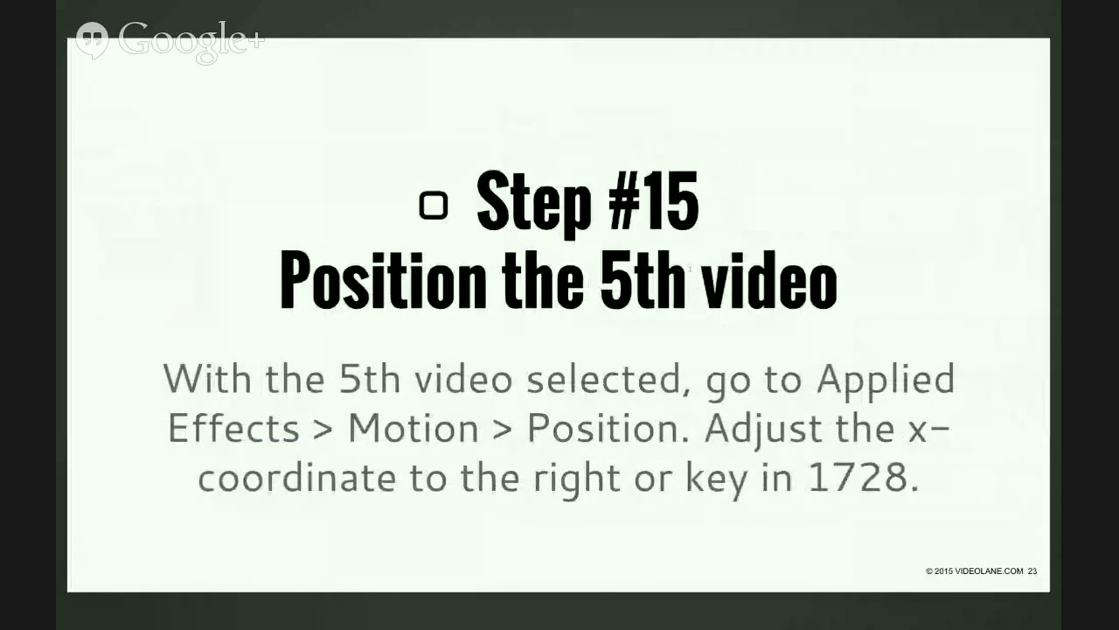
# Leave the presentation's Step #15 slide for the video editor and play the split-screen sequence from the start of the timeline.
pyautogui.press('Right')
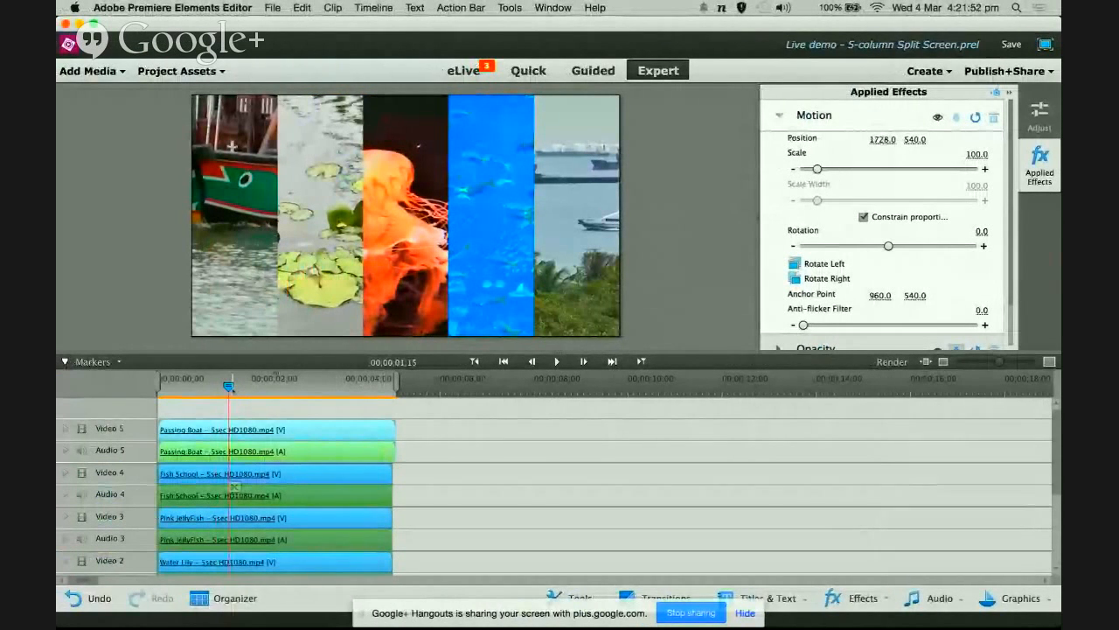
pyautogui.moveTo(230, 387); pyautogui.dragTo(158, 389)
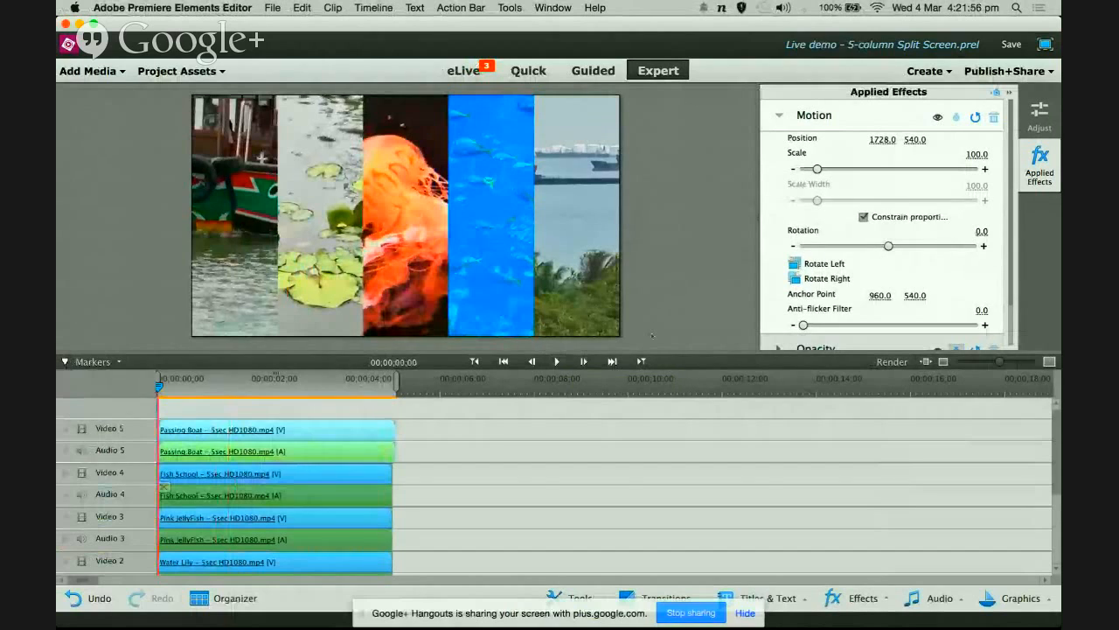
pyautogui.press('space')
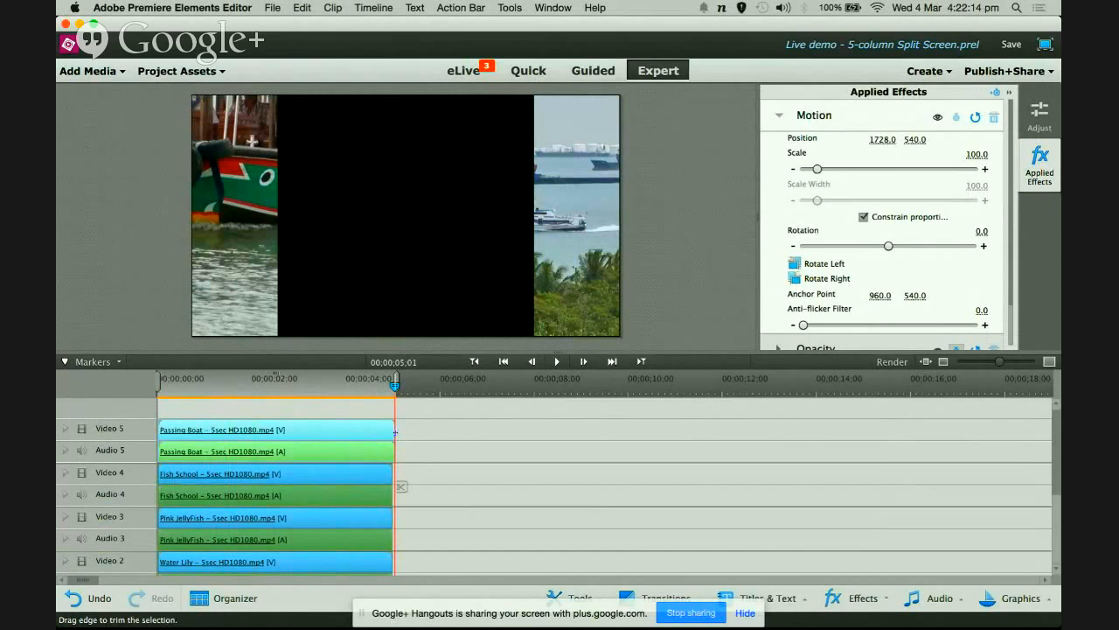
# Trim the ends of the Passing Boat clip on Video 5 and the Bumboat Eyes clip on Video 1 to match the other clips.
pyautogui.moveTo(395, 431); pyautogui.dragTo(391, 433)
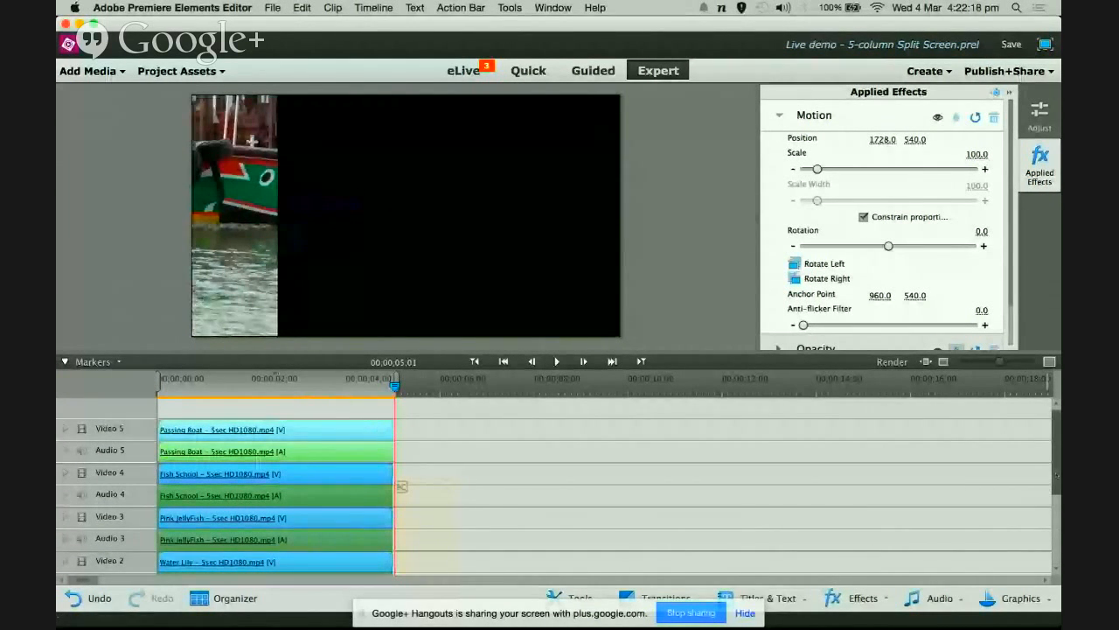
pyautogui.scroll(-3, 1056, 515)
pyautogui.moveTo(1057, 516); pyautogui.dragTo(1057, 532)
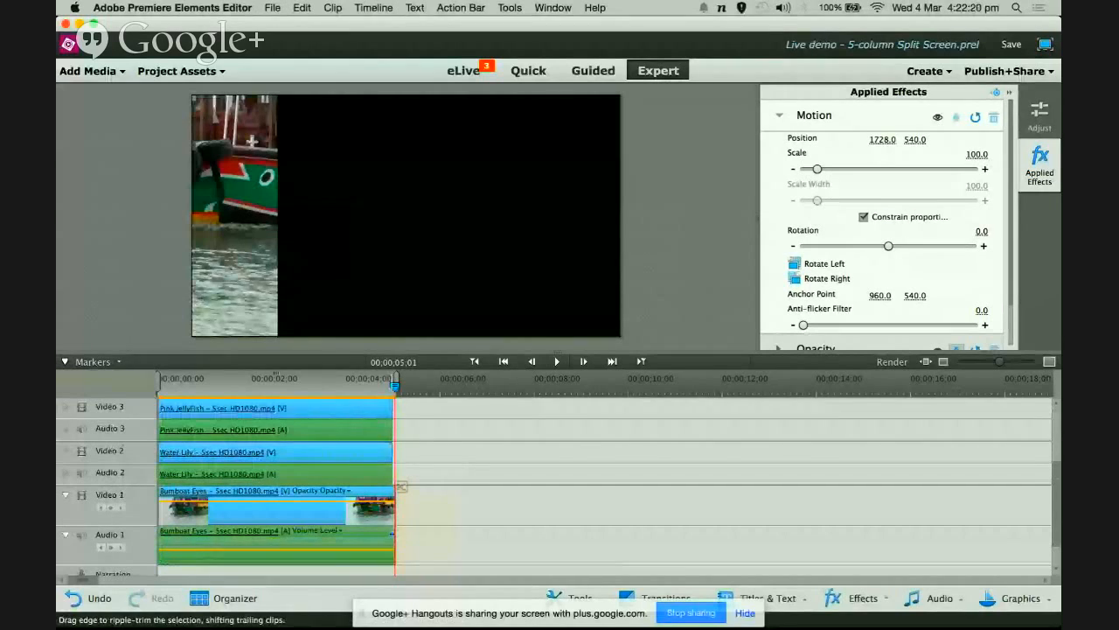
pyautogui.moveTo(395, 486); pyautogui.dragTo(393, 486)
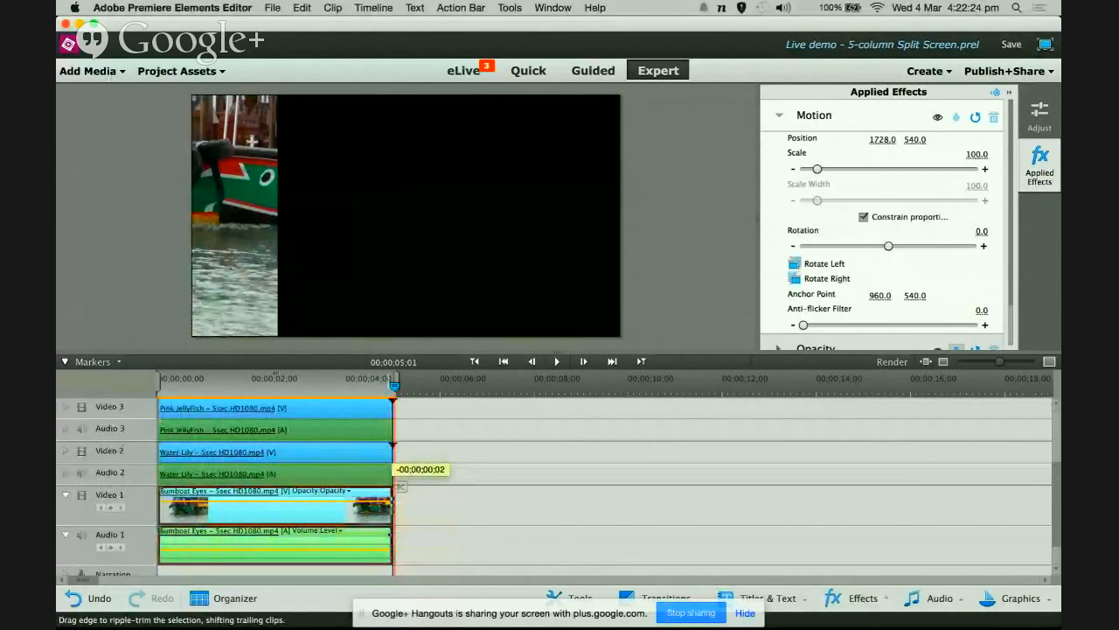
pyautogui.moveTo(393, 486); pyautogui.dragTo(393, 486)
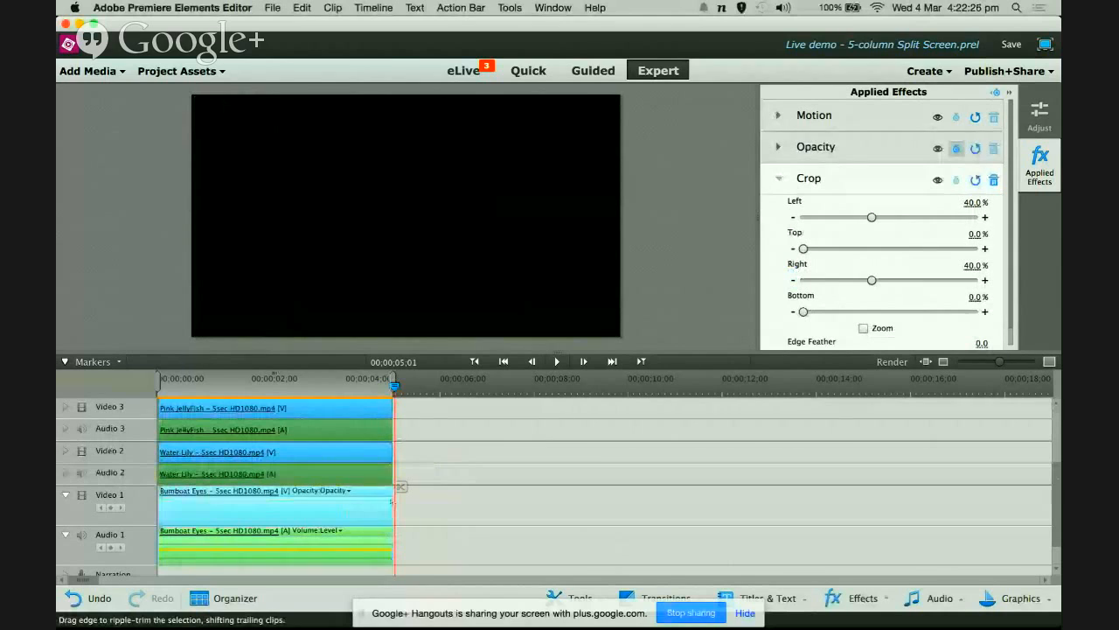
# Play the sequence's ending from 00;00;04;20 and consult the presentation's Step #16 slide on playback and checking.
pyautogui.moveTo(394, 383); pyautogui.dragTo(378, 385)
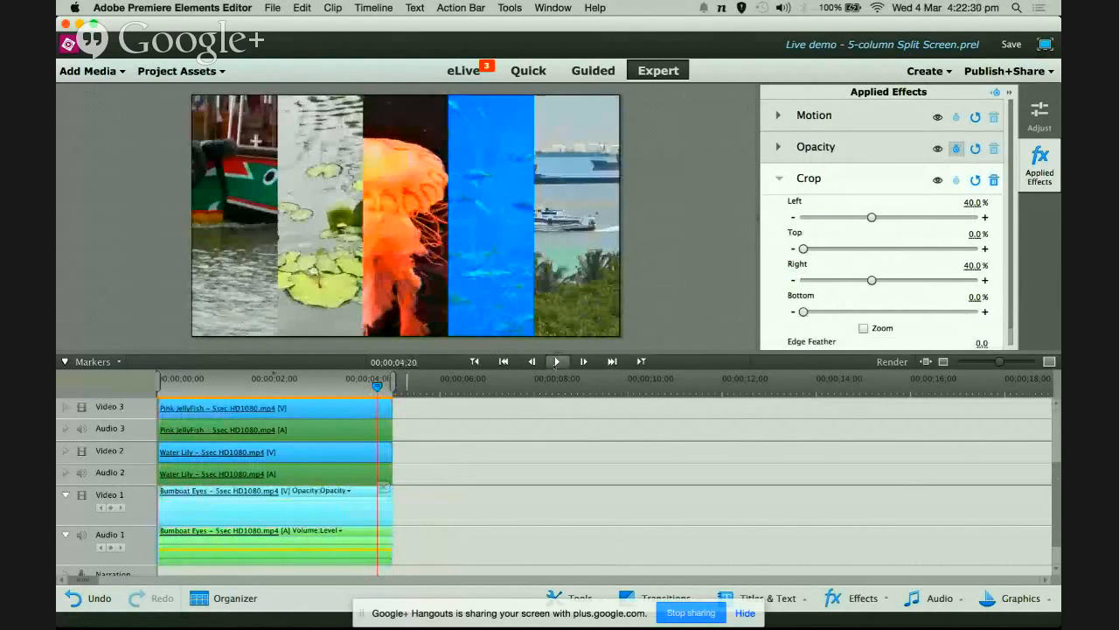
pyautogui.click(557, 361)
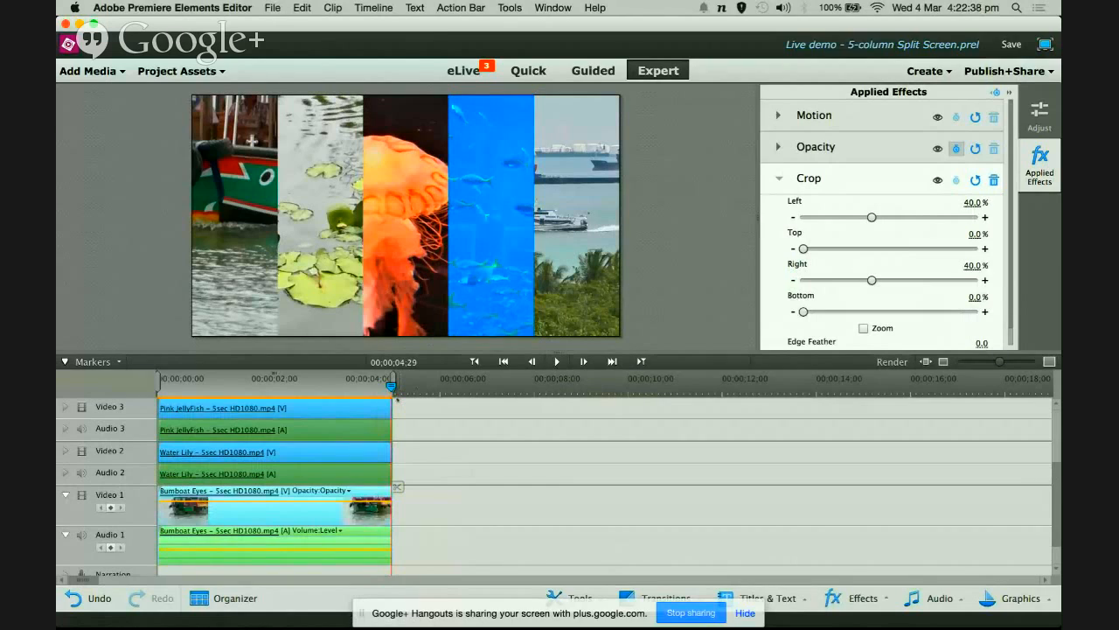
pyautogui.hotkey('ctrl', 'Right')
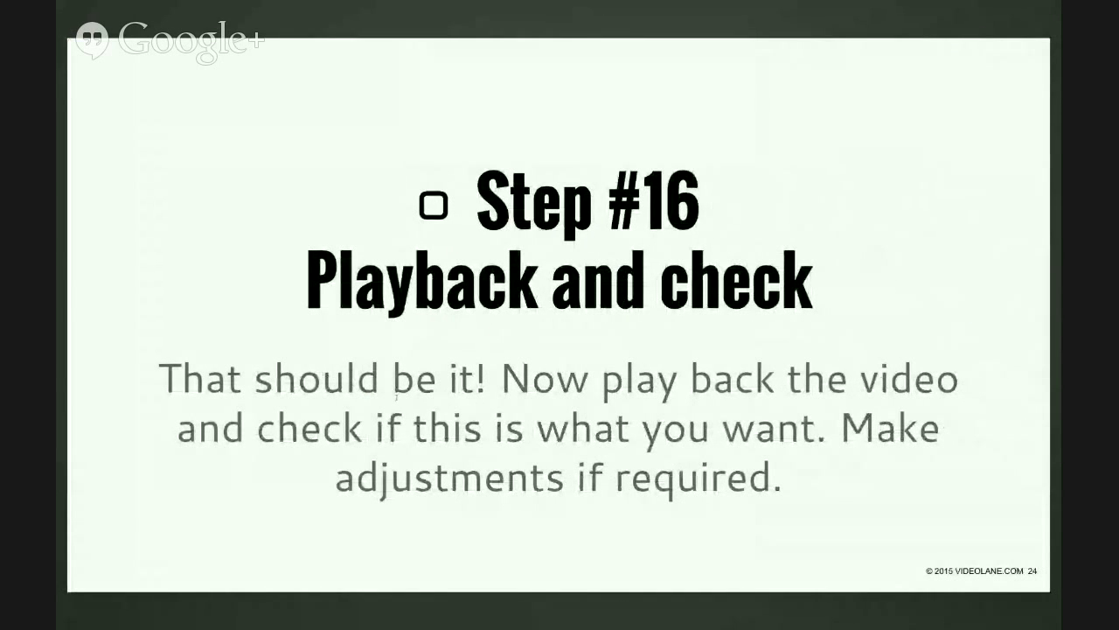
pyautogui.press('Right')
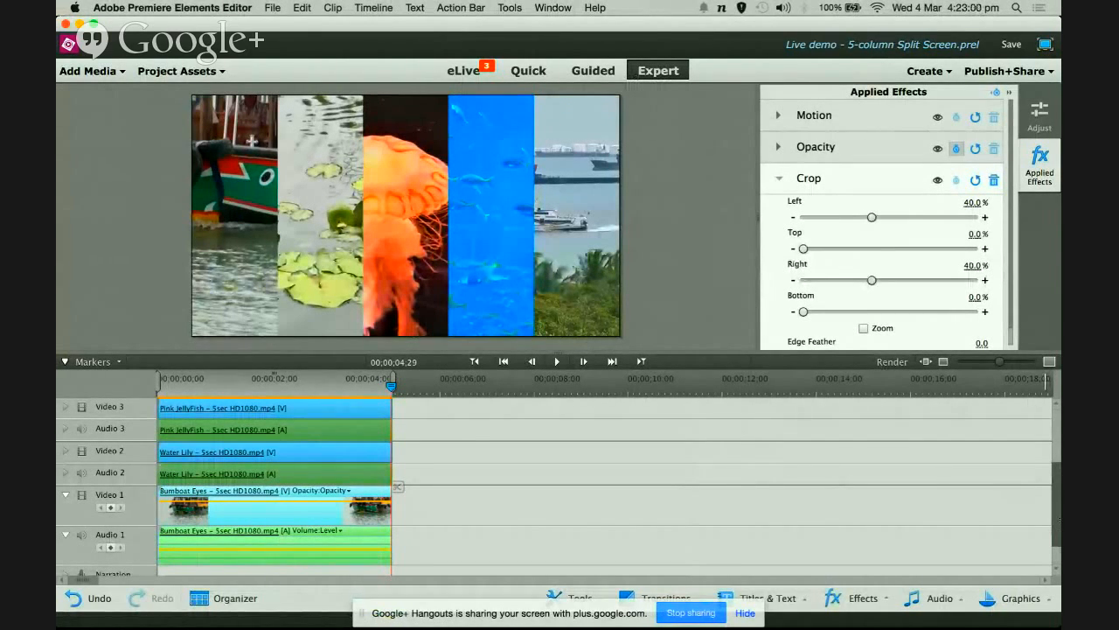
# Enlarge the timeline area to review all five stacked video tracks, and enlarge the preview again.
pyautogui.scroll(-3, 1058, 497)
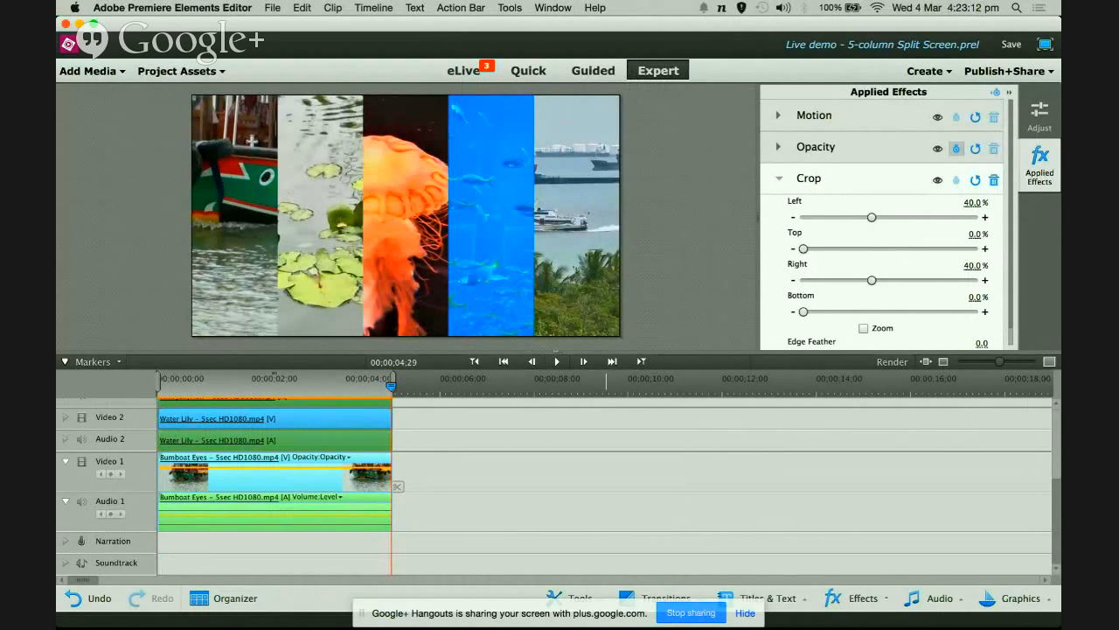
pyautogui.moveTo(556, 341); pyautogui.dragTo(561, 211)
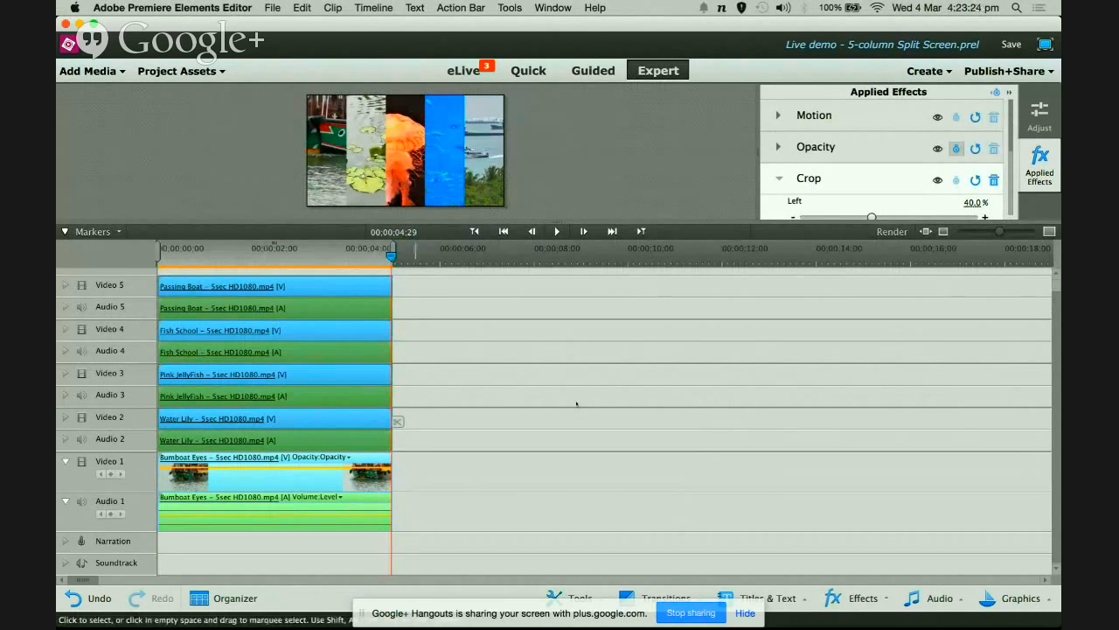
pyautogui.scroll(1, 397, 420)
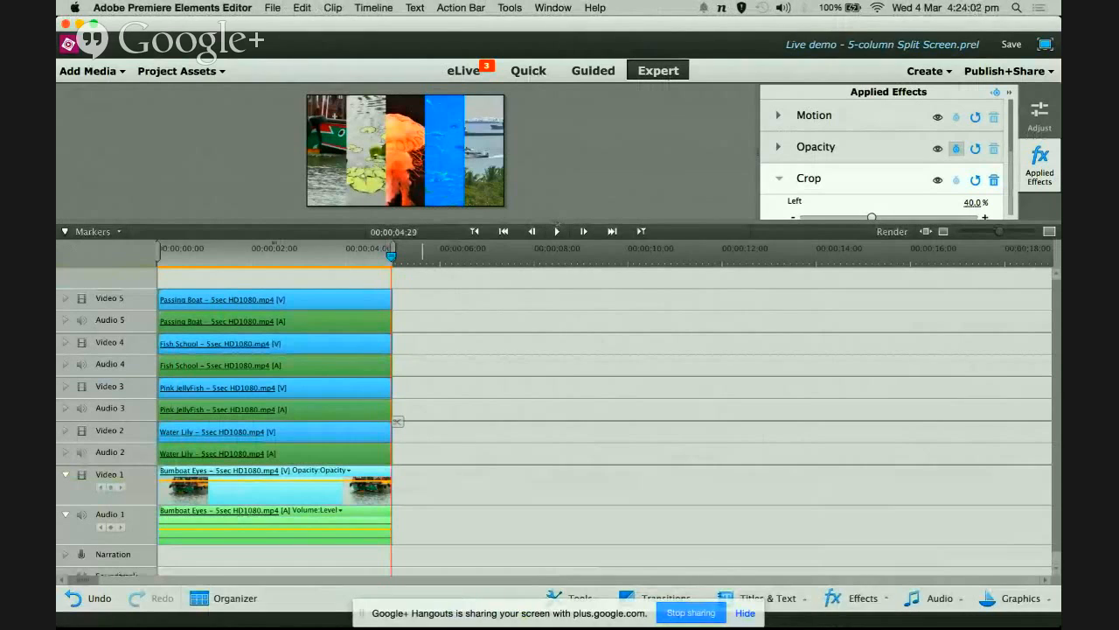
pyautogui.moveTo(556, 223); pyautogui.dragTo(556, 385)
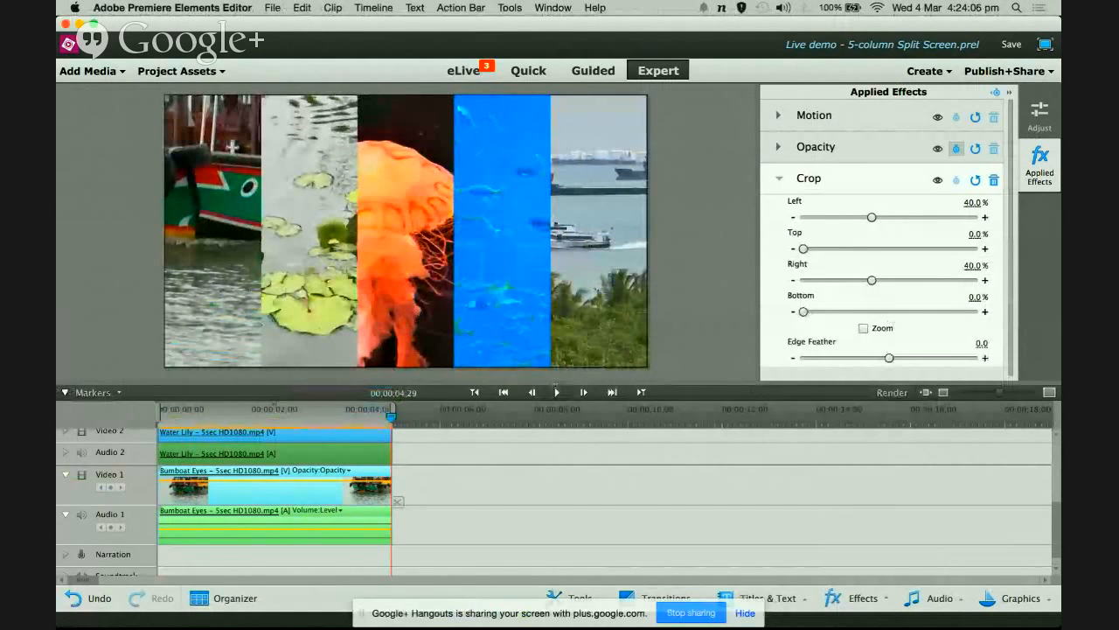
# Show the project assets, close the applied effects, and replace the Water Lily clip on Video 2 with Model Centre.mp4.
pyautogui.click(215, 75)
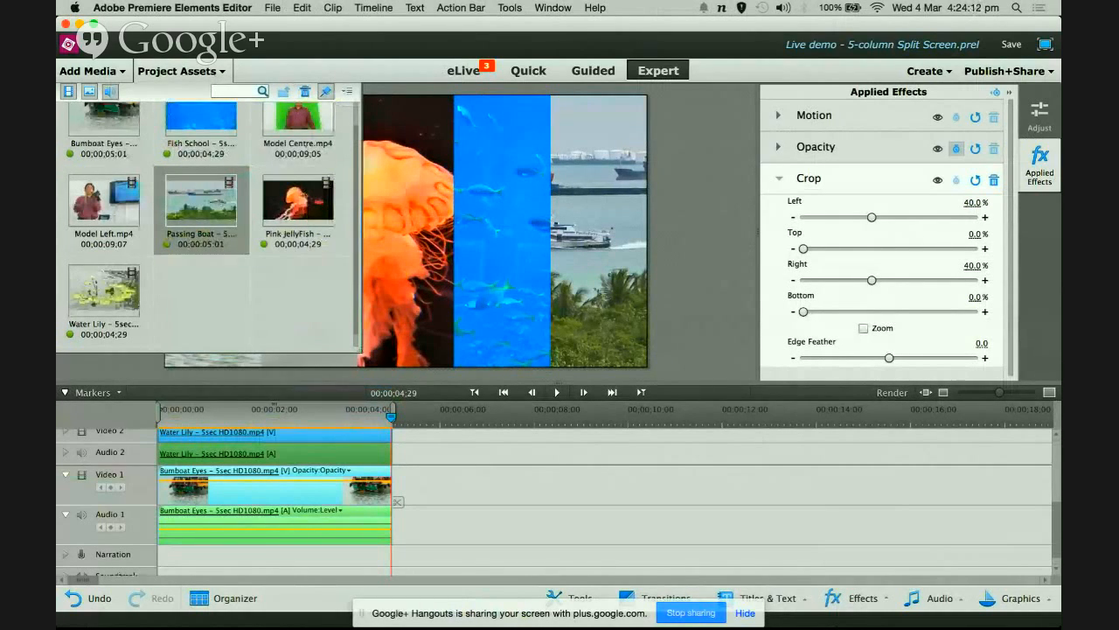
pyautogui.scroll(2, 340, 196)
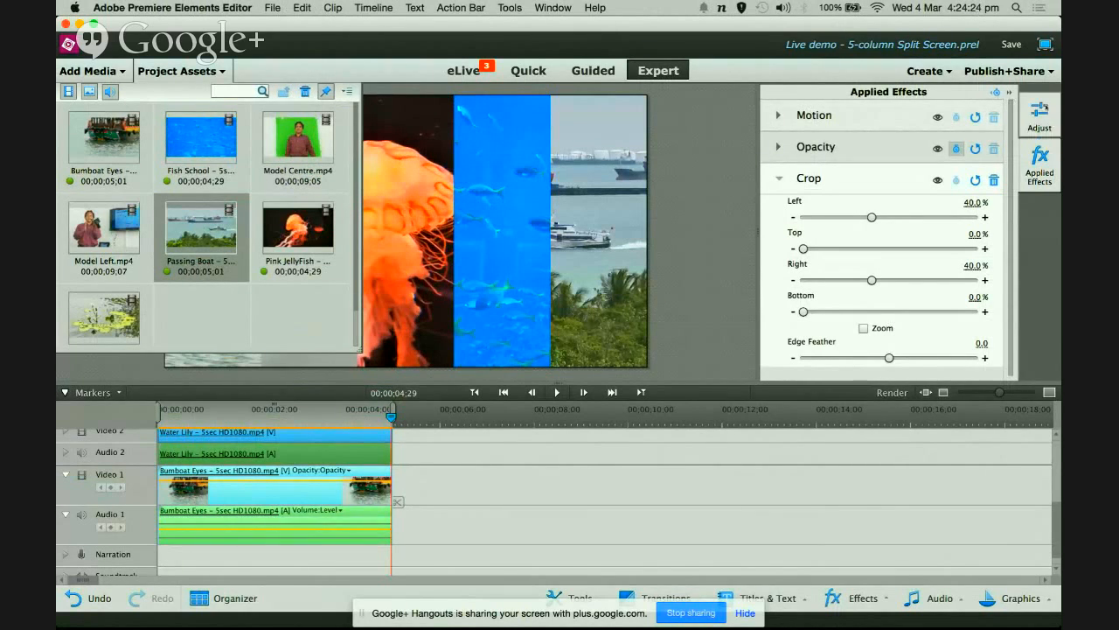
pyautogui.click(1049, 168)
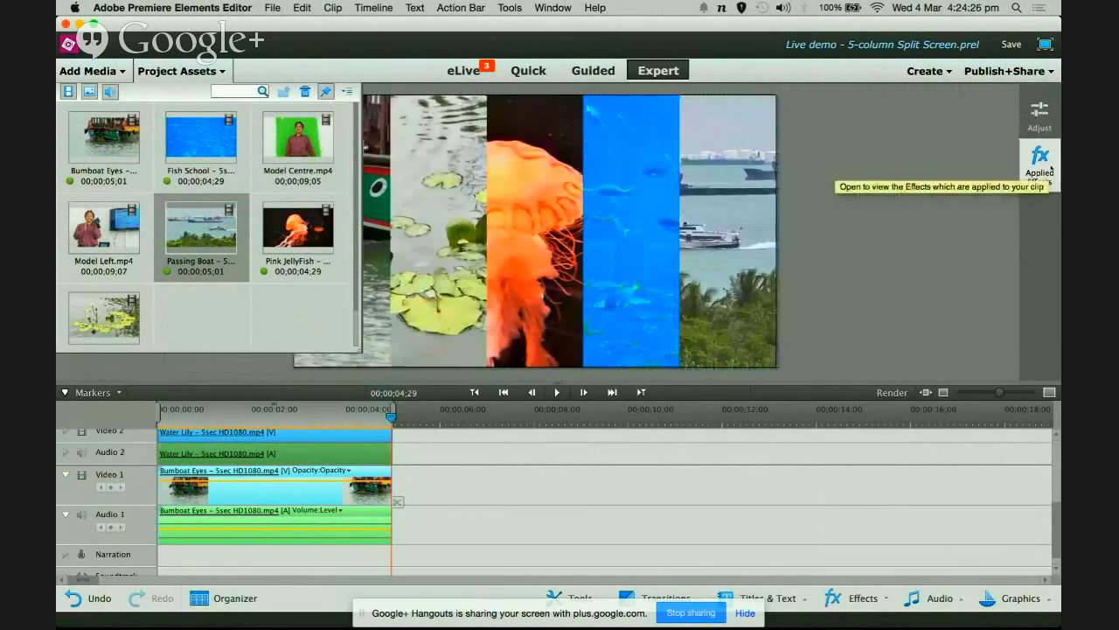
pyautogui.click(308, 149)
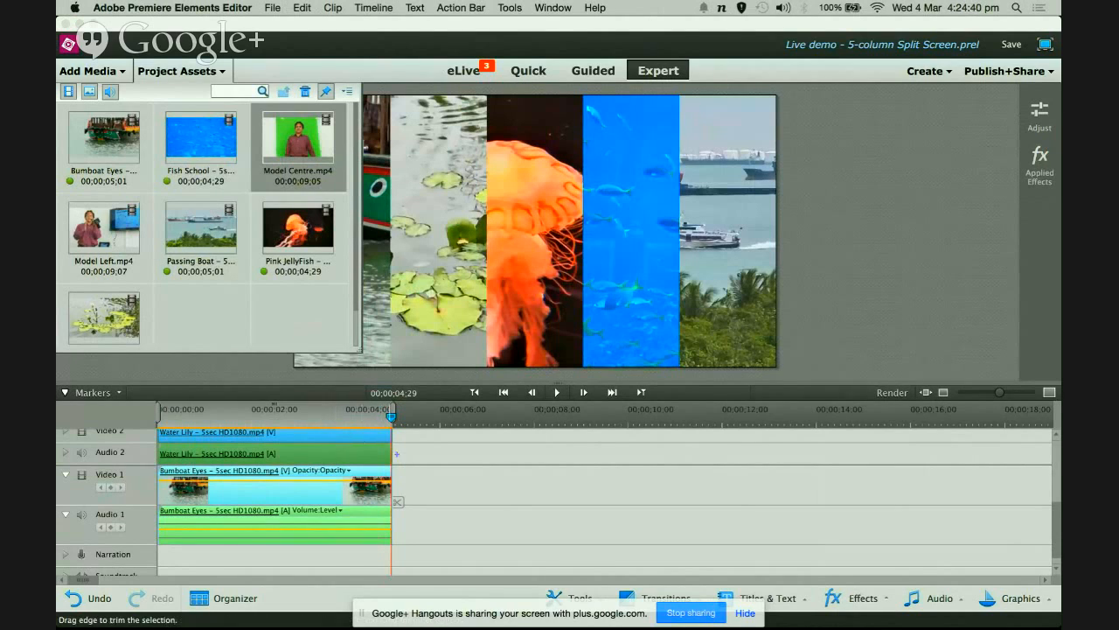
pyautogui.scroll(1, 398, 455)
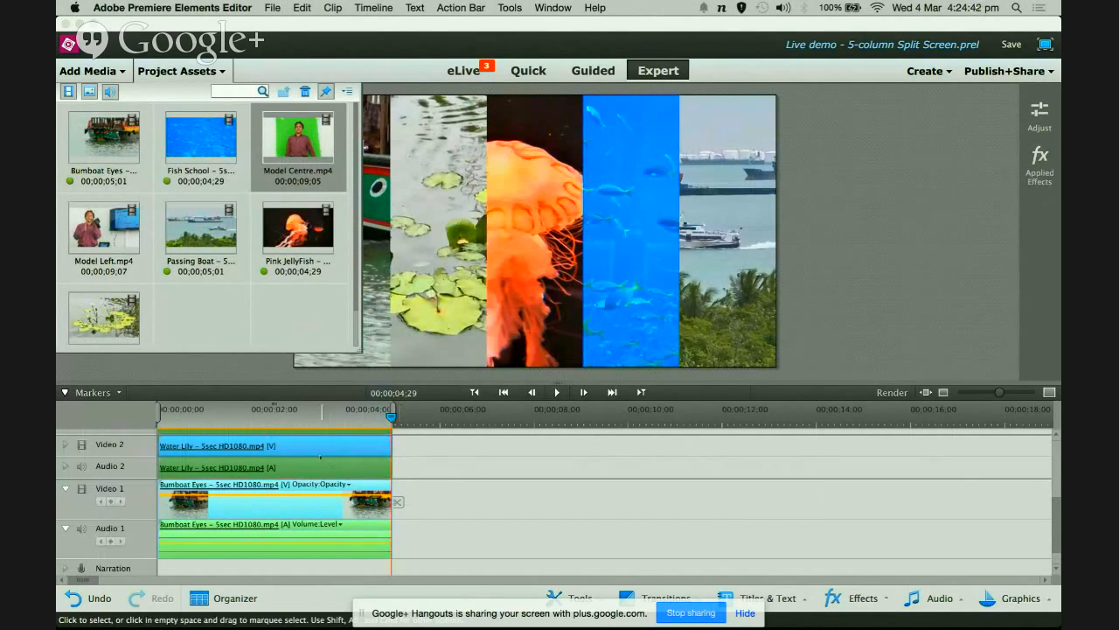
pyautogui.click(319, 449)
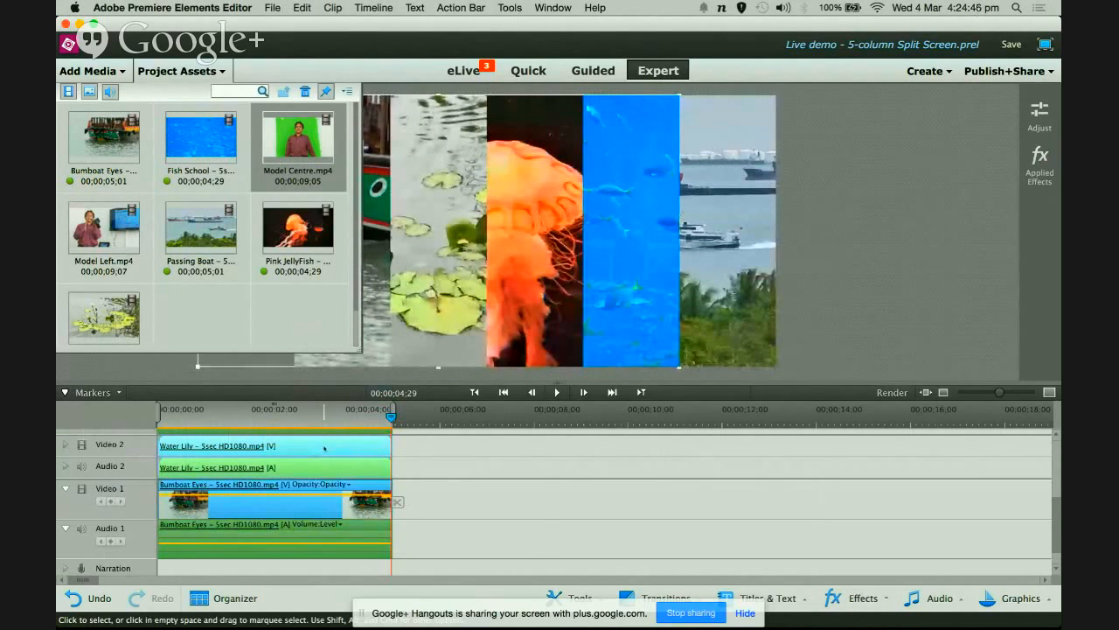
pyautogui.rightClick(324, 448)
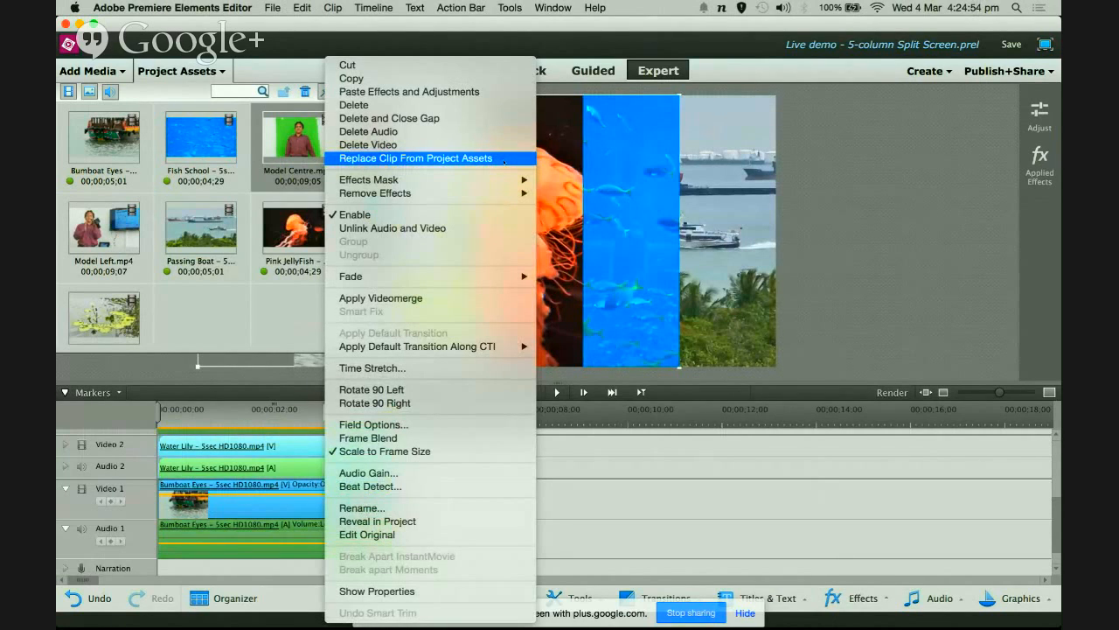
pyautogui.click(504, 161)
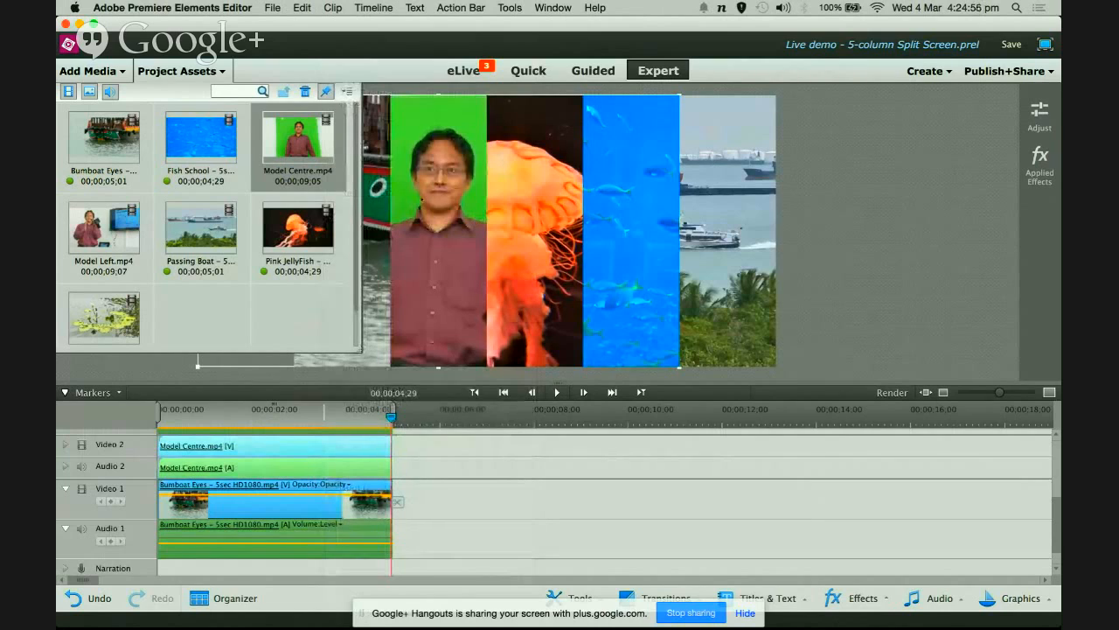
# Hide the project assets and play the sequence from the beginning to 00;00;04;00 to check the replaced clip.
pyautogui.click(218, 66)
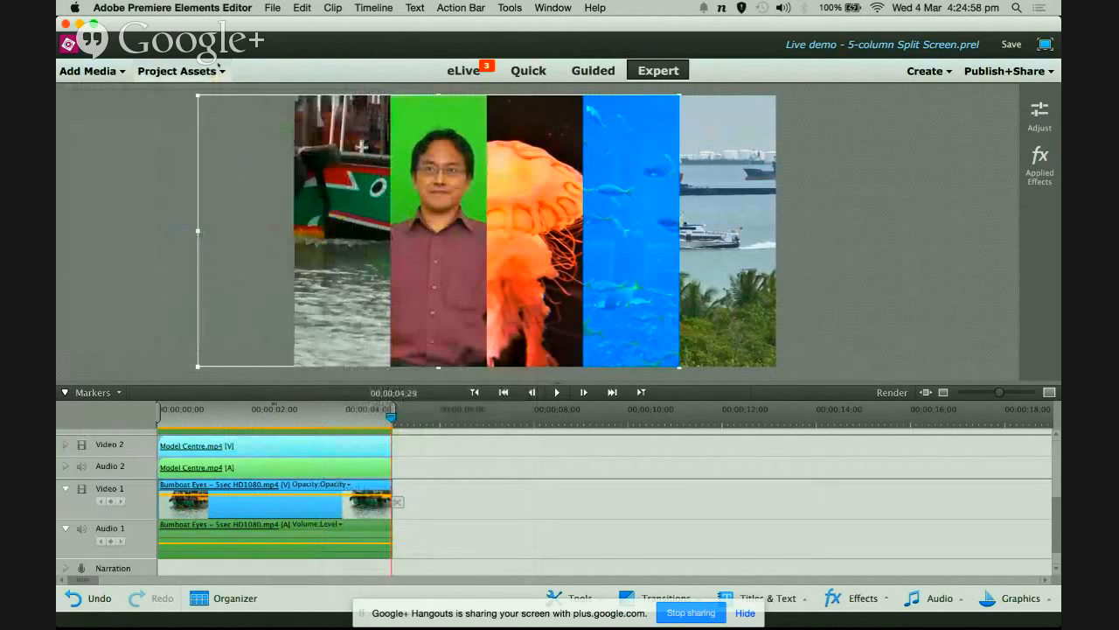
pyautogui.moveTo(392, 417); pyautogui.dragTo(158, 419)
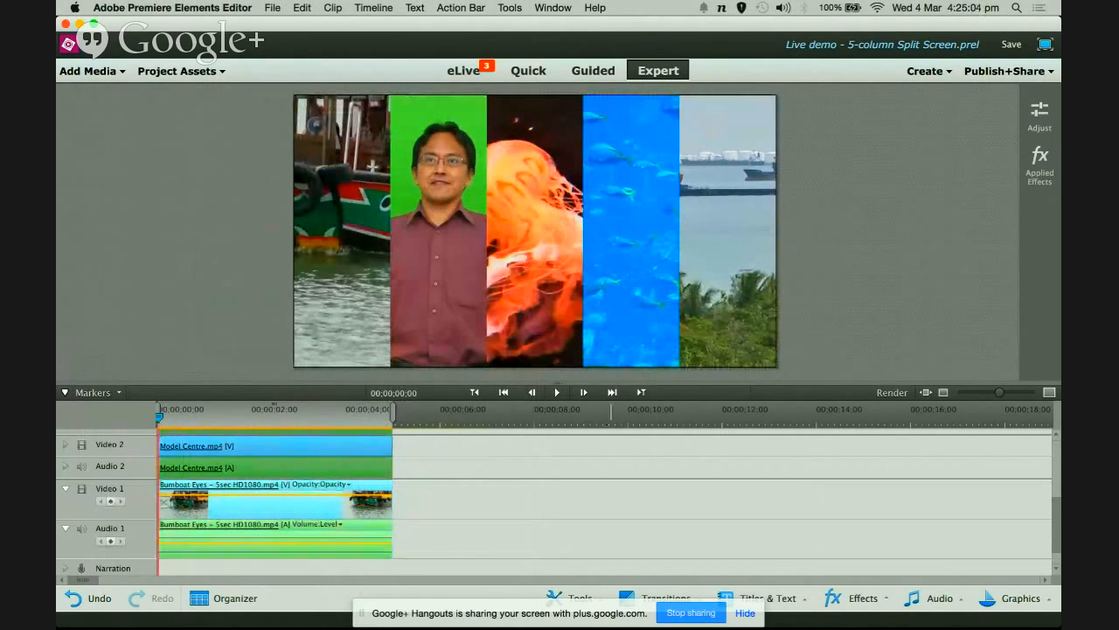
pyautogui.click(558, 393)
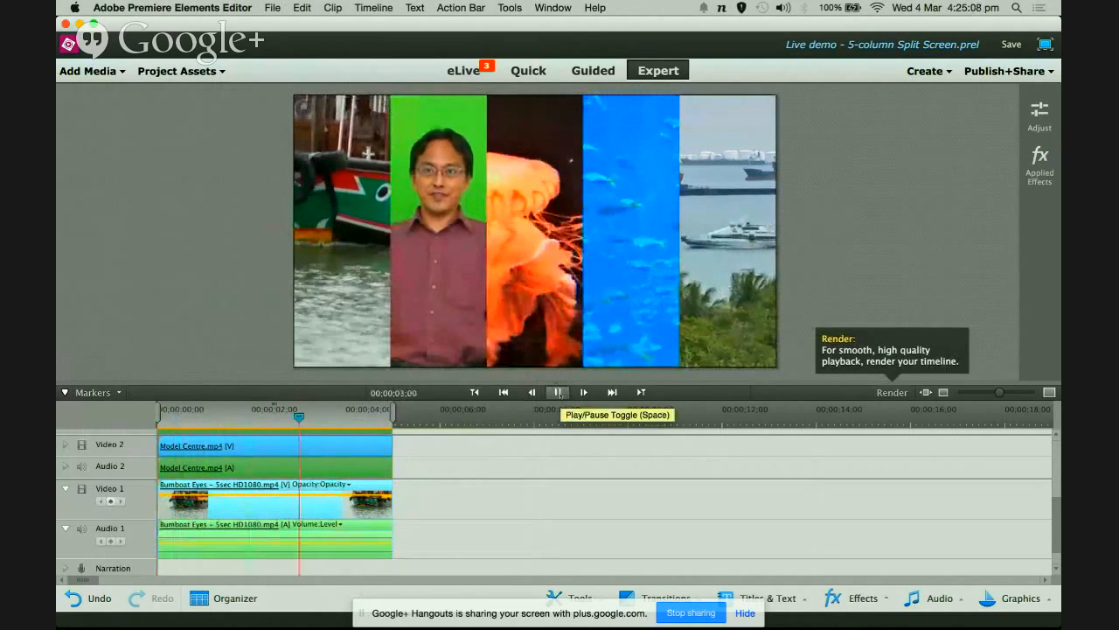
pyautogui.click(558, 392)
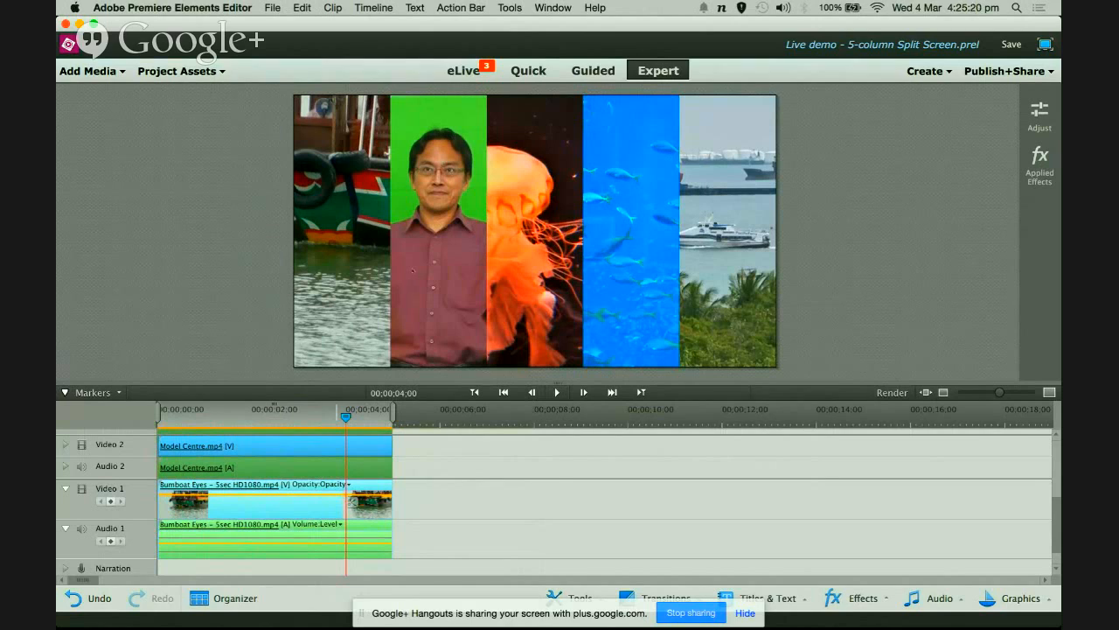
# Replace the Model Centre clip on Video 2 with Model Left.mp4 from the project assets, and hide the assets again.
pyautogui.click(181, 71)
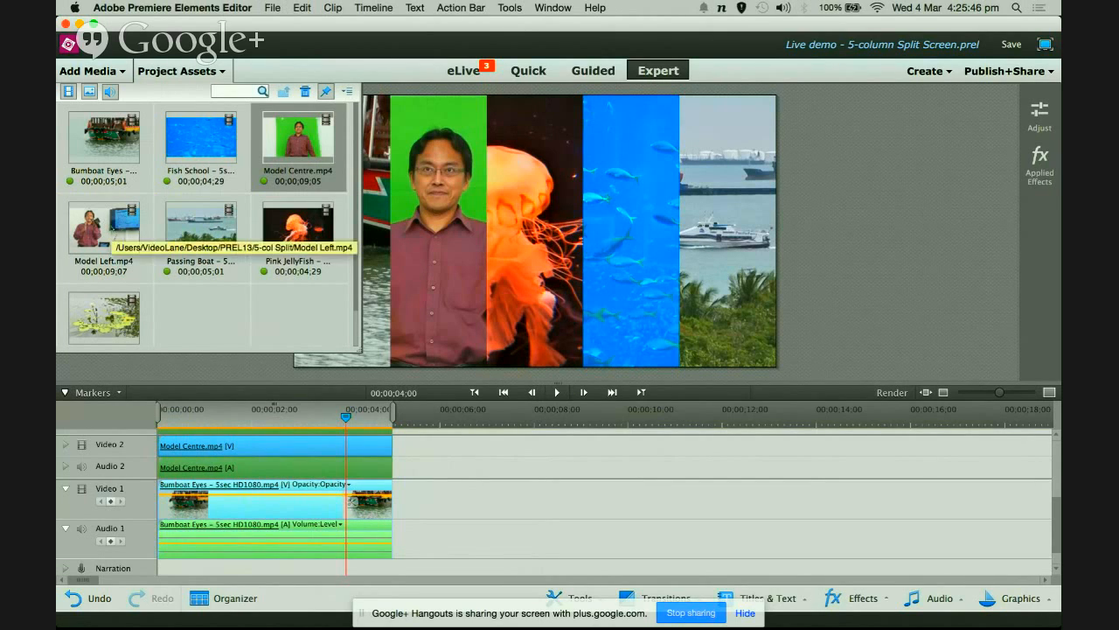
pyautogui.doubleClick(111, 229)
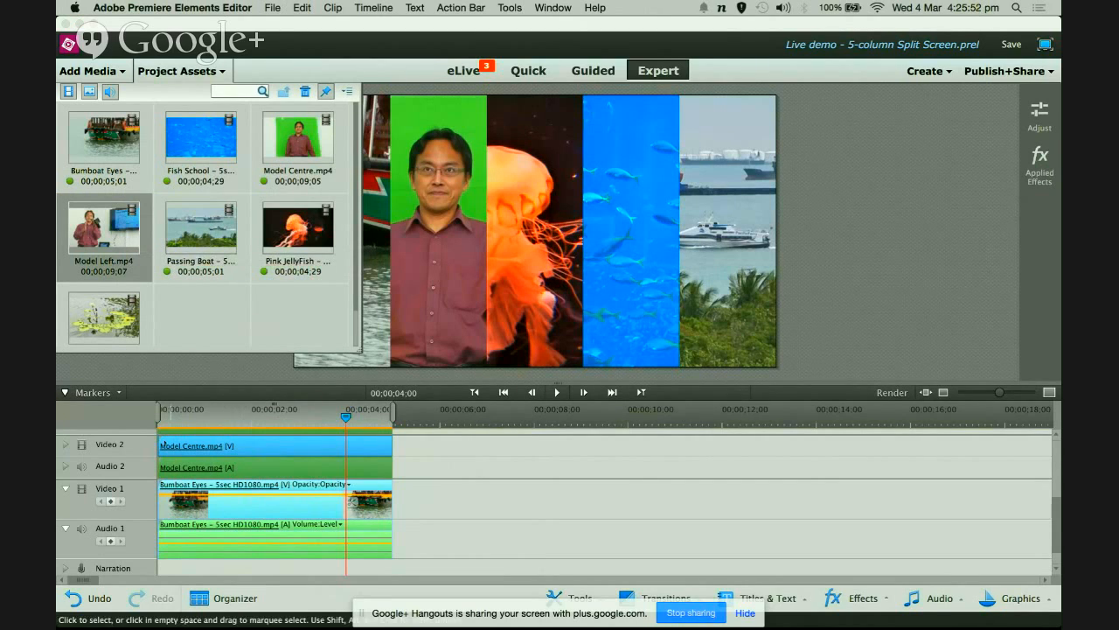
pyautogui.click(279, 447)
pyautogui.rightClick(300, 450)
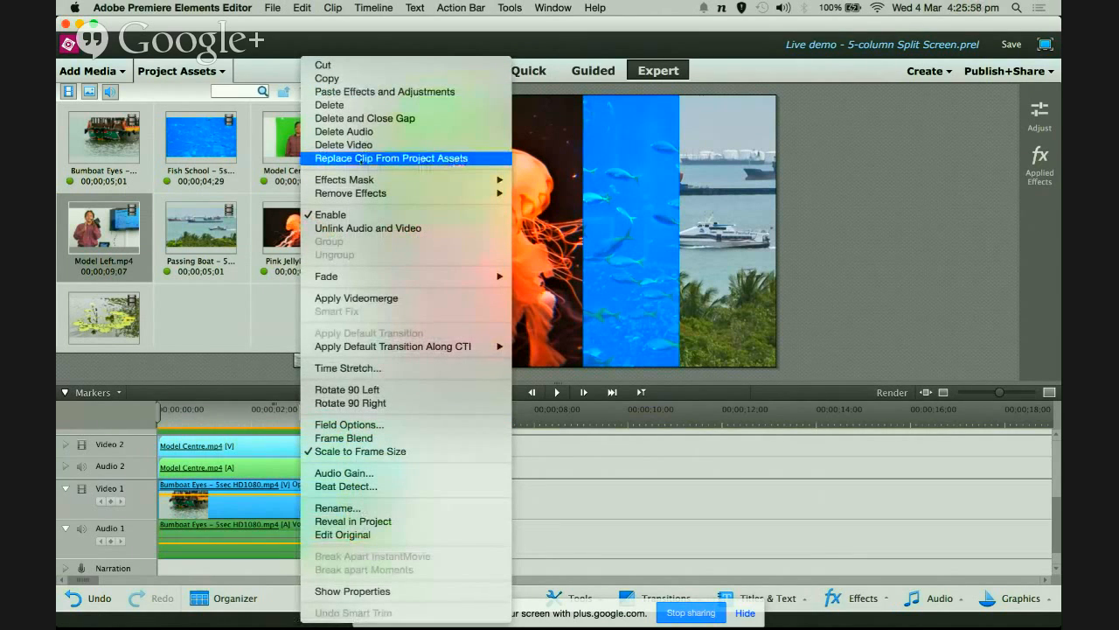
pyautogui.click(359, 160)
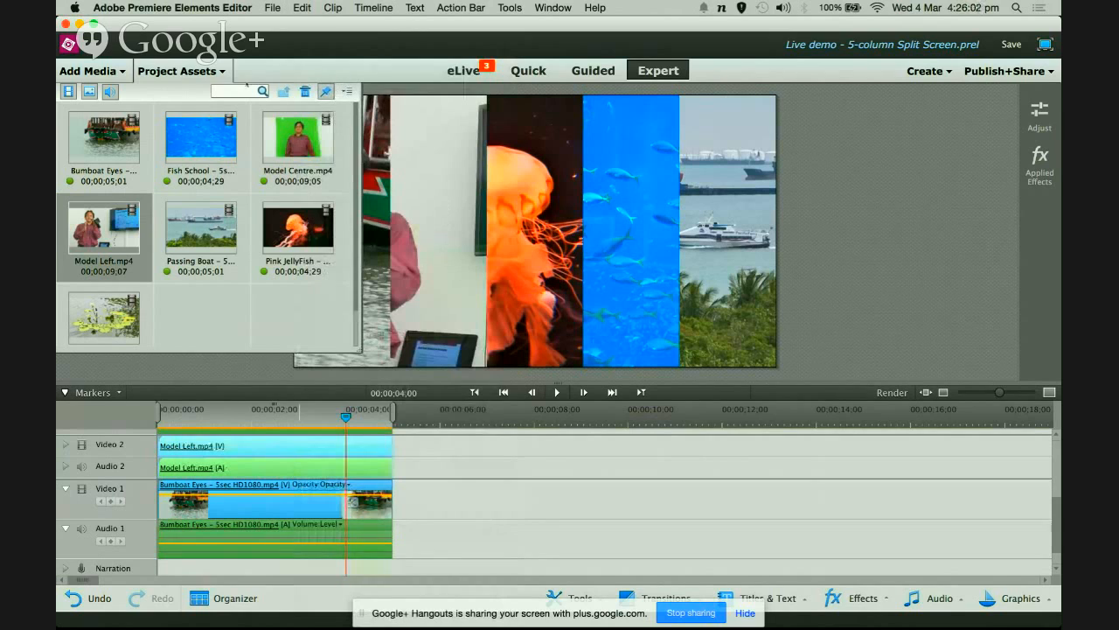
pyautogui.click(182, 72)
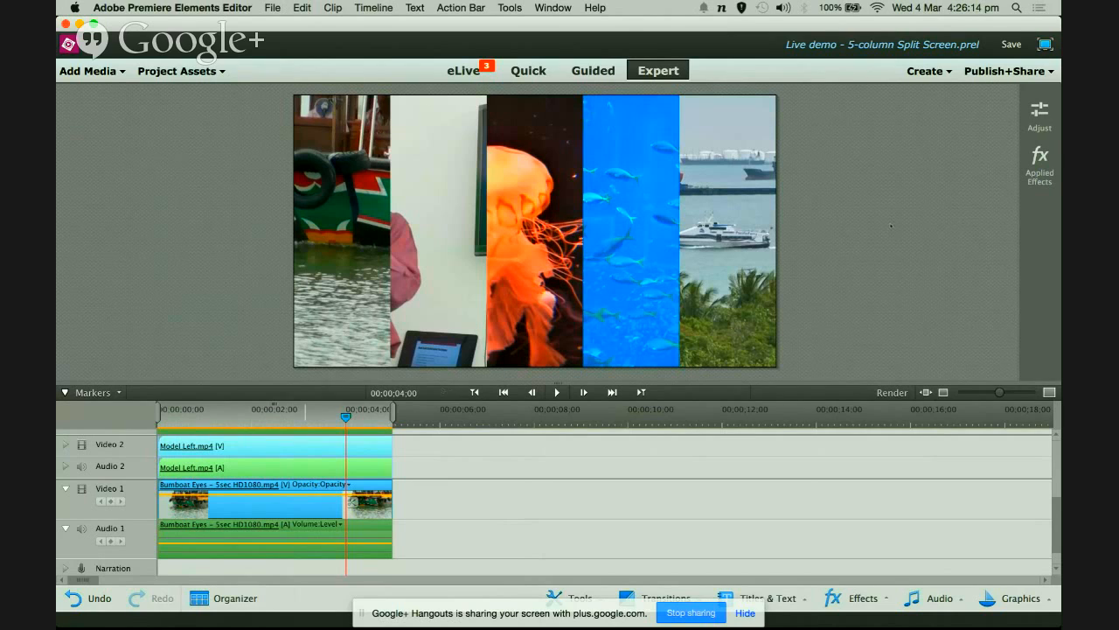
# Show the Model Left clip's applied effects and set its crop to 21.6% left and 60.8% right.
pyautogui.click(1039, 162)
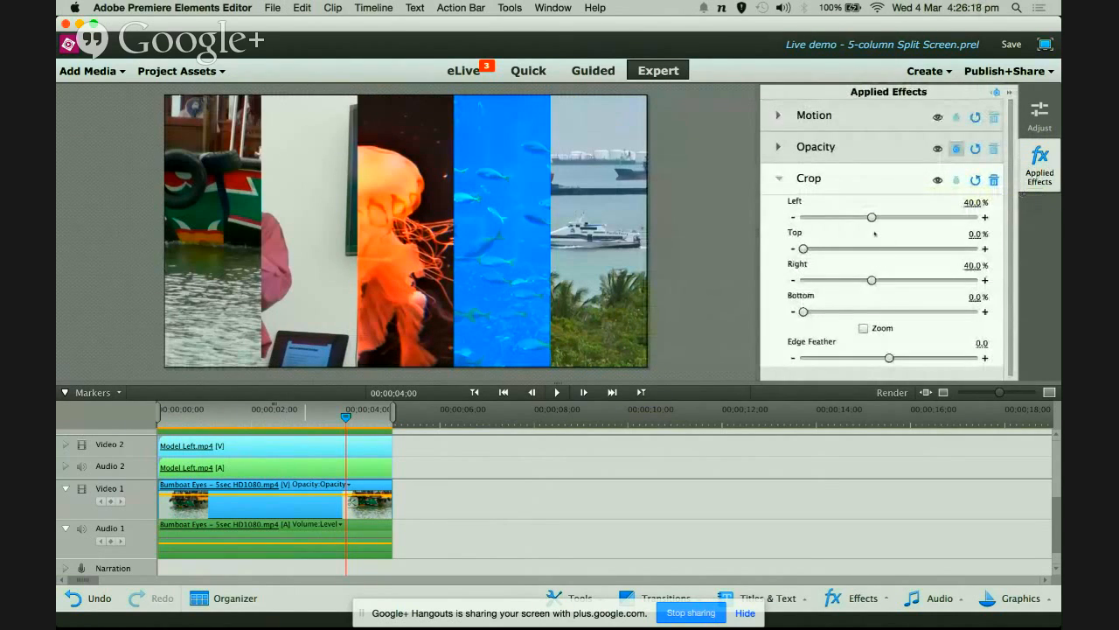
pyautogui.moveTo(872, 216); pyautogui.dragTo(840, 218)
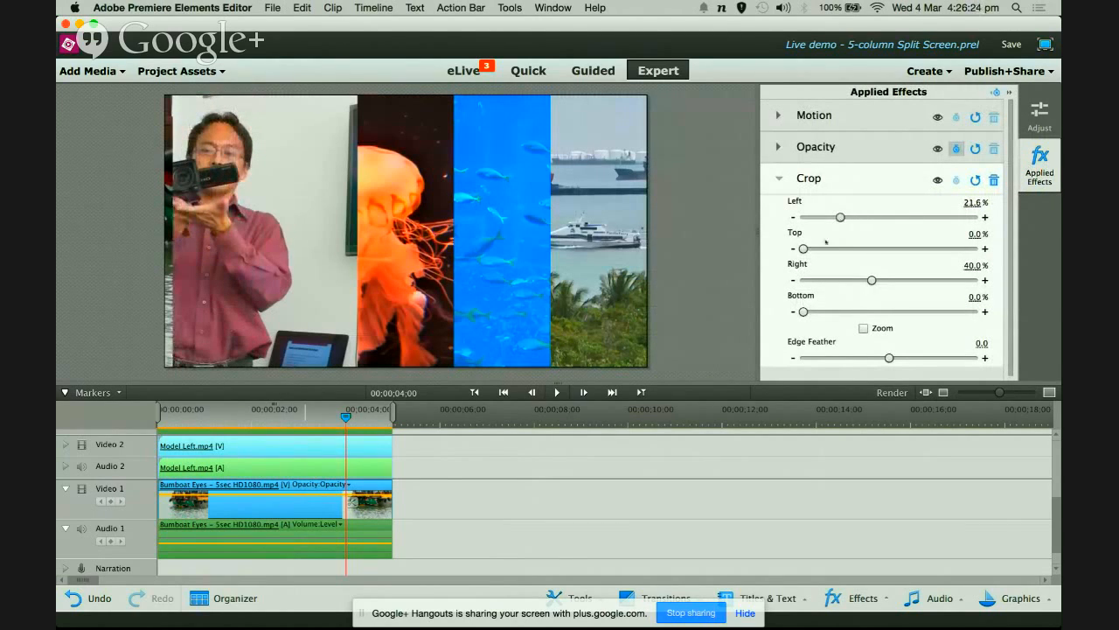
pyautogui.moveTo(872, 281); pyautogui.dragTo(908, 280)
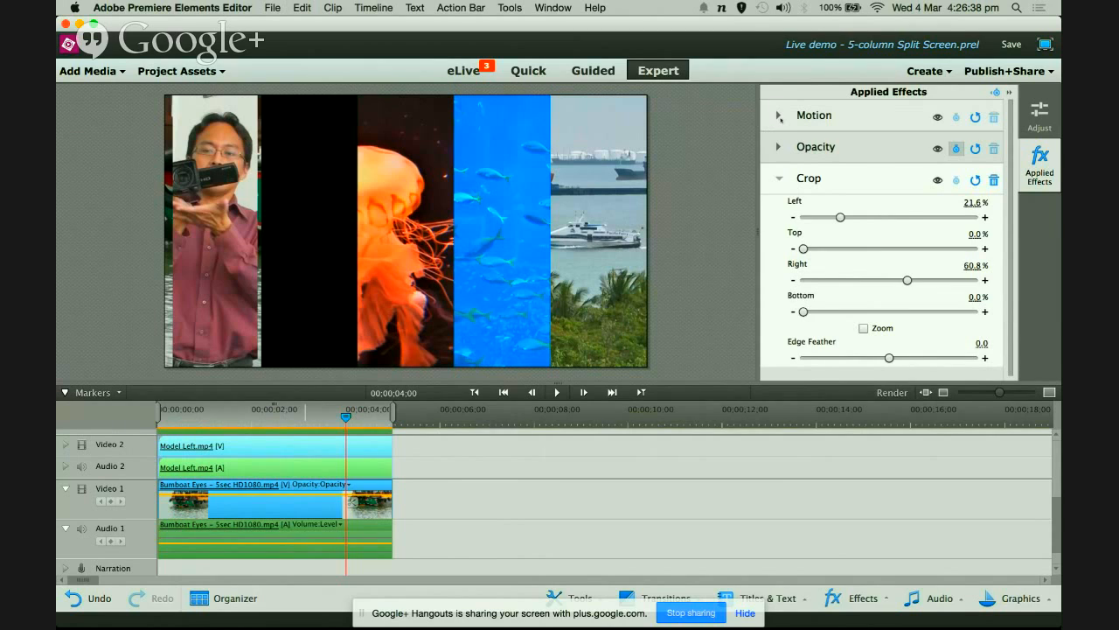
# Set the Model Left clip's horizontal motion position to 956.0 to place the man in the second column.
pyautogui.click(779, 116)
pyautogui.click(784, 117)
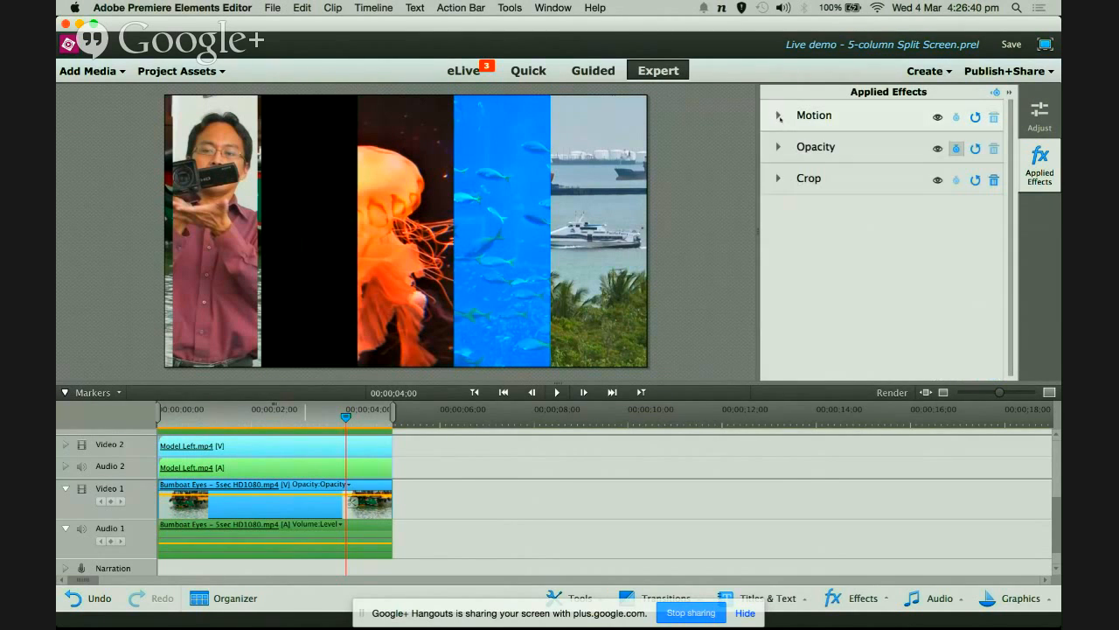
pyautogui.click(784, 117)
pyautogui.click(784, 116)
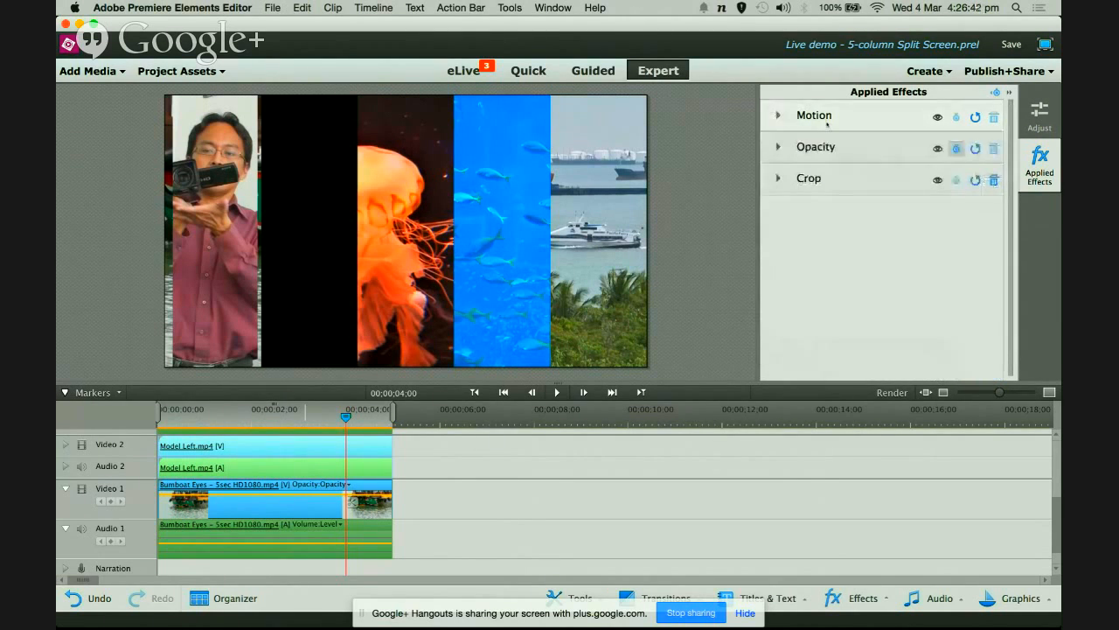
pyautogui.click(779, 116)
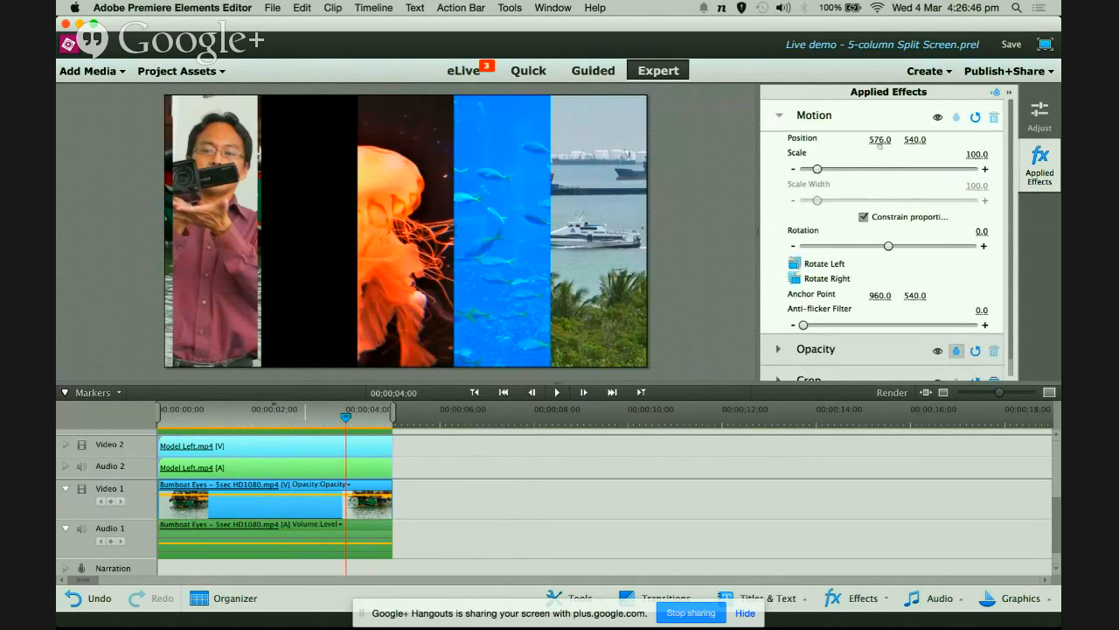
pyautogui.moveTo(880, 140); pyautogui.dragTo(908, 140)
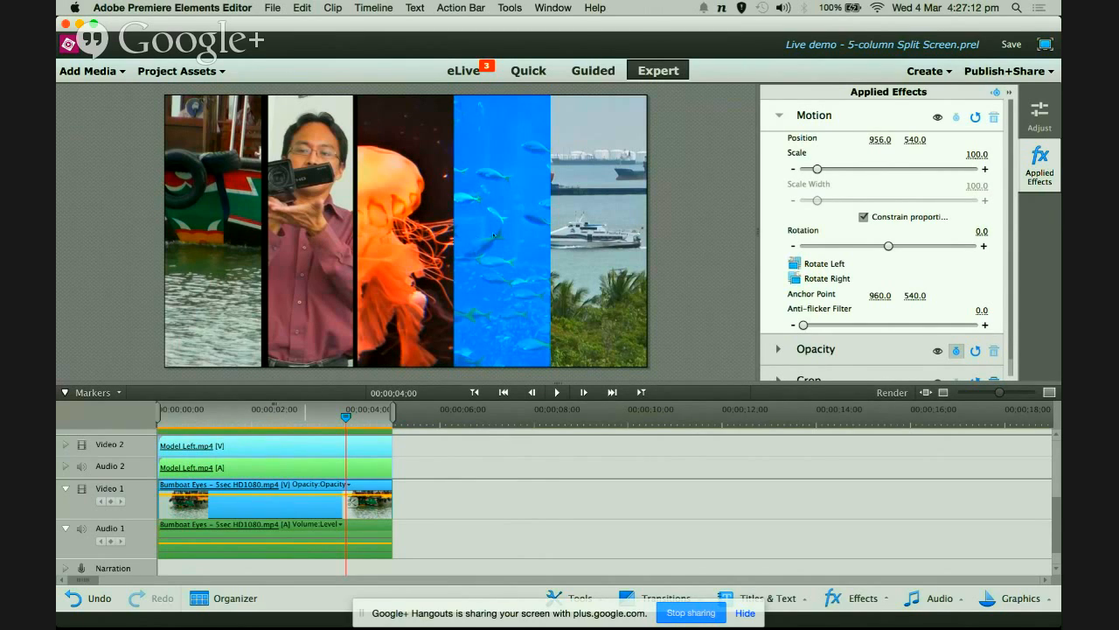
# Enlarge the preview area and set the Model Left clip's left crop to 20.0%.
pyautogui.click(786, 376)
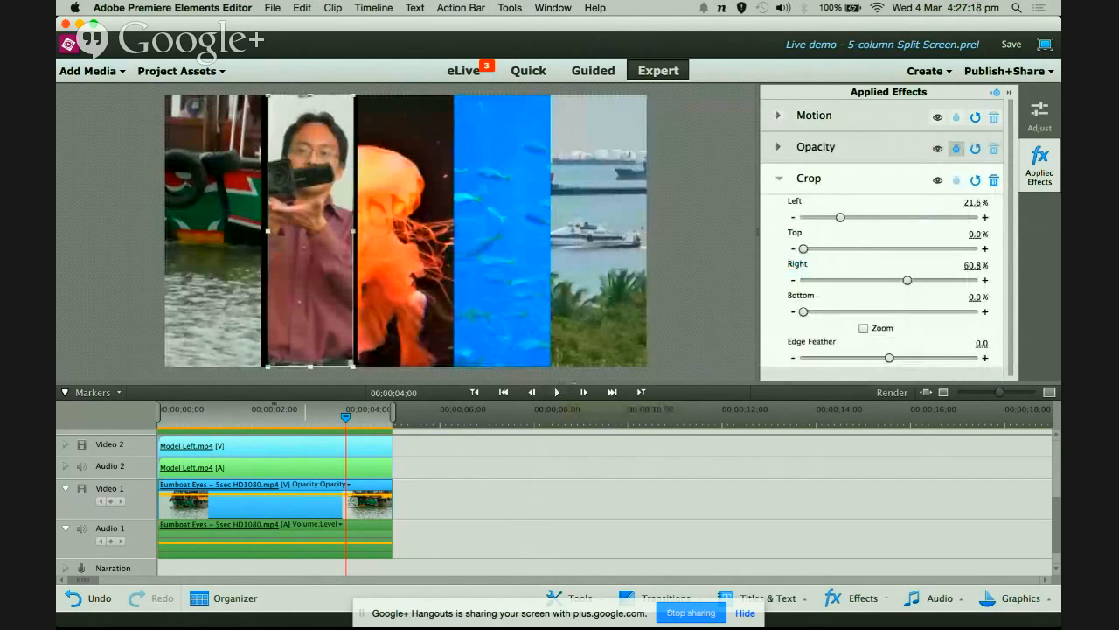
pyautogui.moveTo(573, 383); pyautogui.dragTo(574, 457)
pyautogui.moveTo(575, 496); pyautogui.dragTo(575, 498)
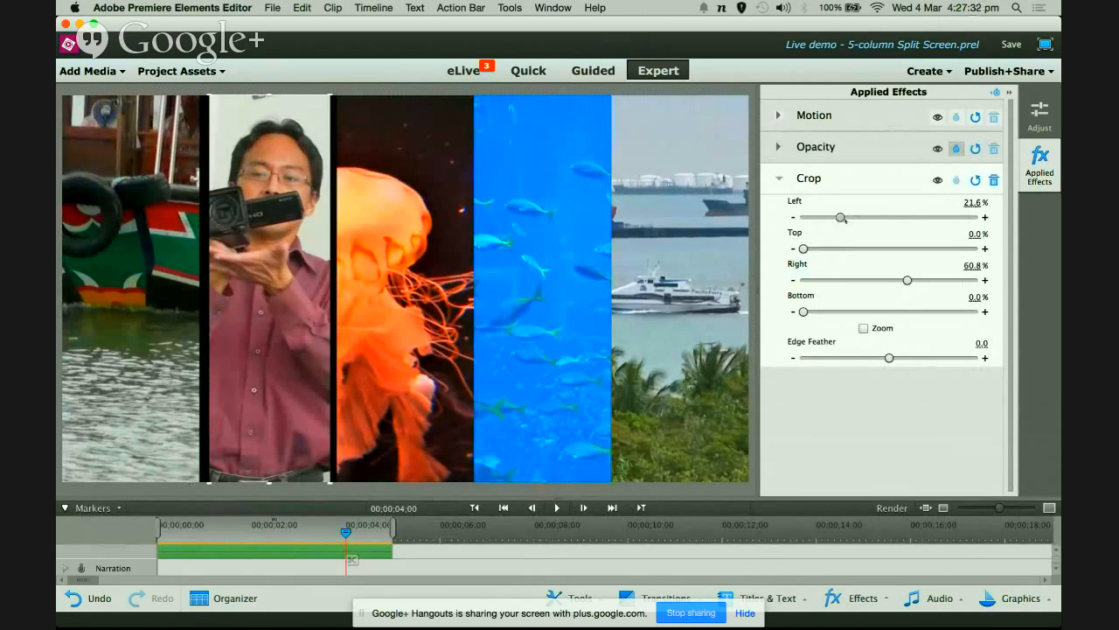
pyautogui.moveTo(839, 218); pyautogui.dragTo(837, 218)
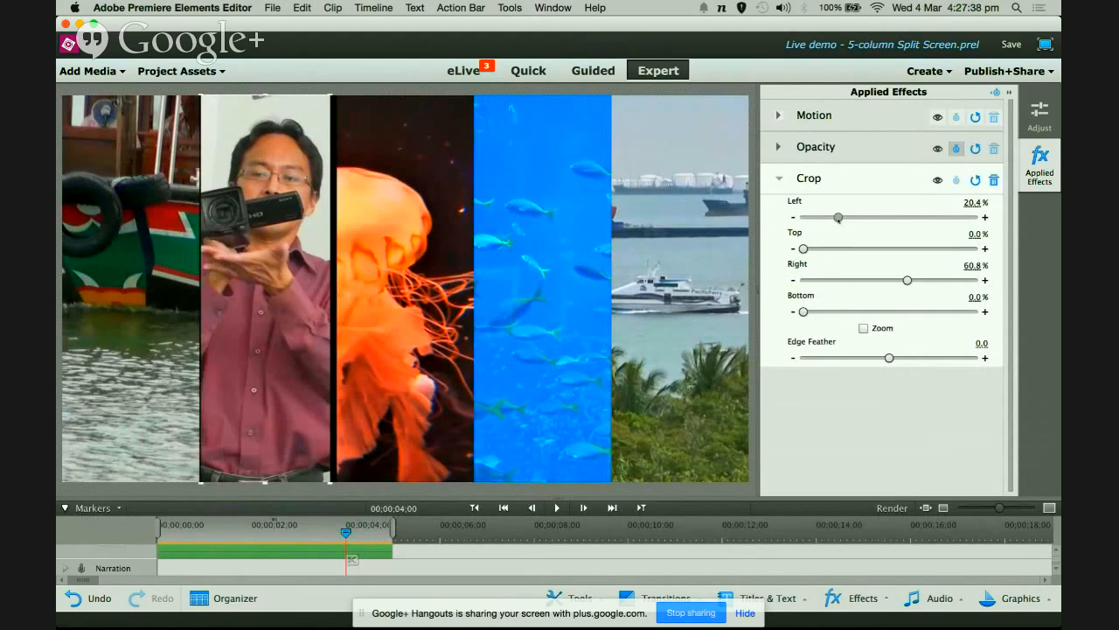
pyautogui.moveTo(839, 219); pyautogui.dragTo(837, 218)
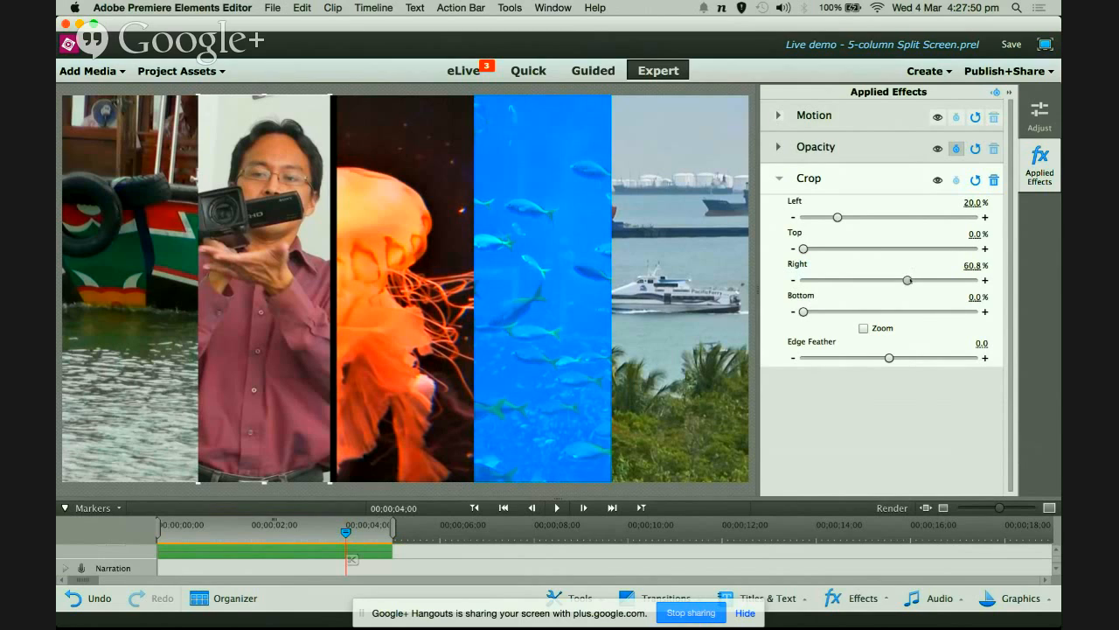
# Fine-tune the Model Left clip's right crop, trying 59.6% and 60%, and settle on 58.8% to close the gap beside the jellyfish.
pyautogui.moveTo(906, 280); pyautogui.dragTo(905, 280)
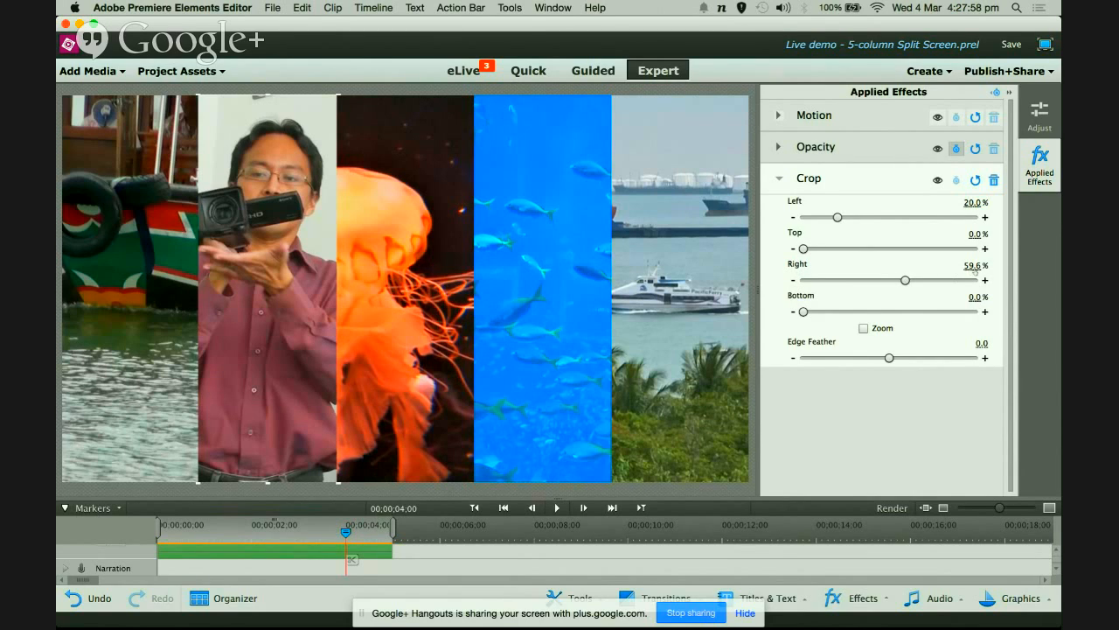
pyautogui.click(970, 265)
pyautogui.write('60')
pyautogui.press('Return')
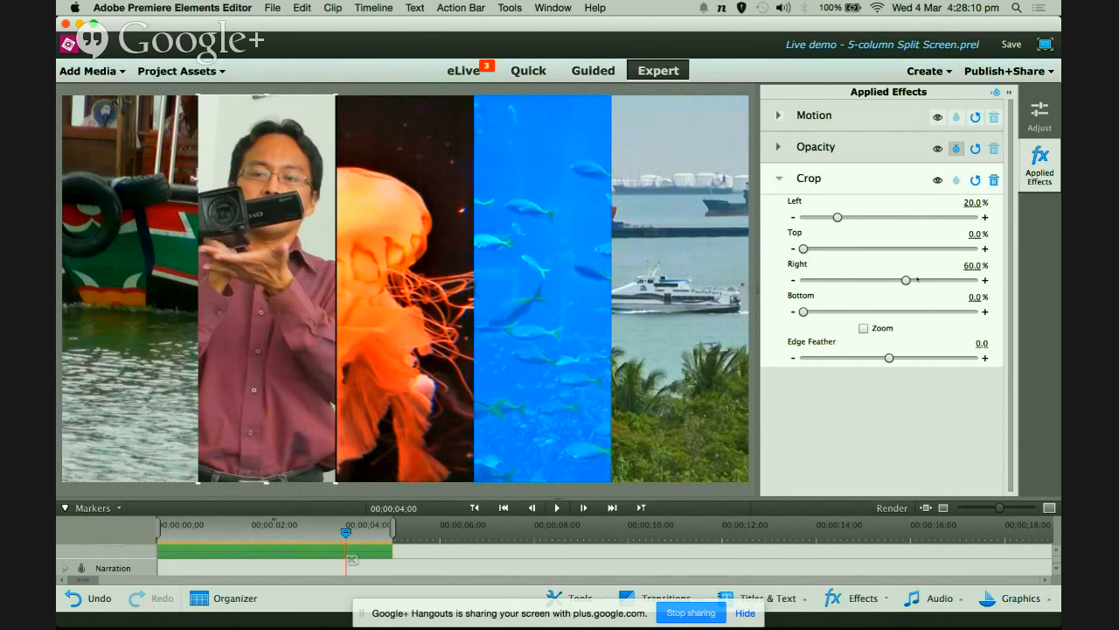
pyautogui.moveTo(906, 280); pyautogui.dragTo(904, 284)
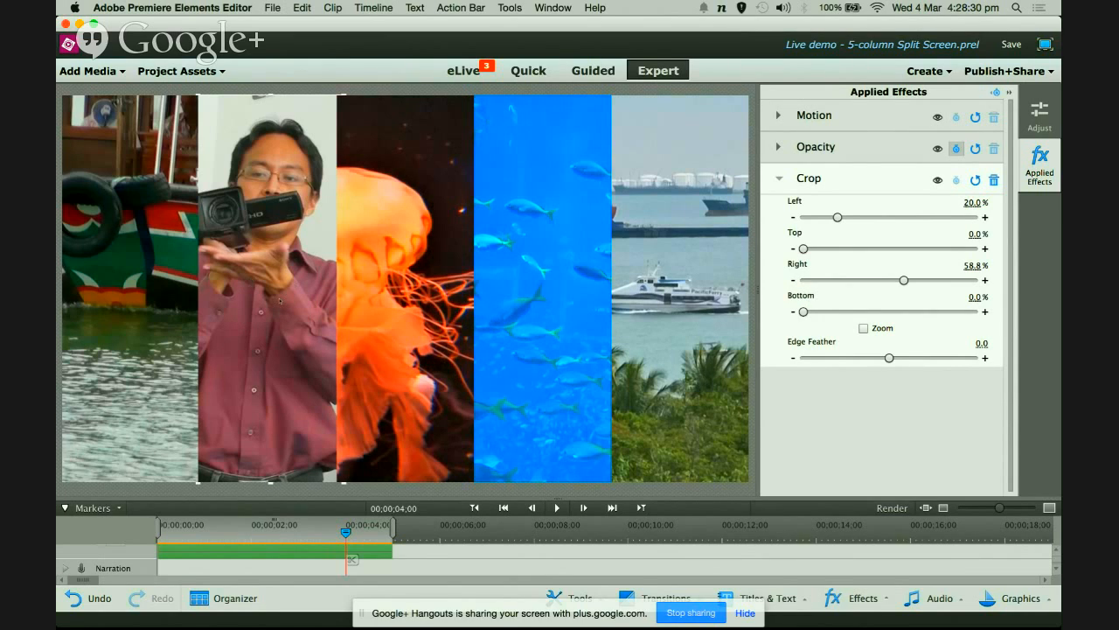
# Switch to the presentation and advance from the clip replacement slide to the "To make your life easier" downloads slide.
pyautogui.hotkey('ctrl', 'Right')
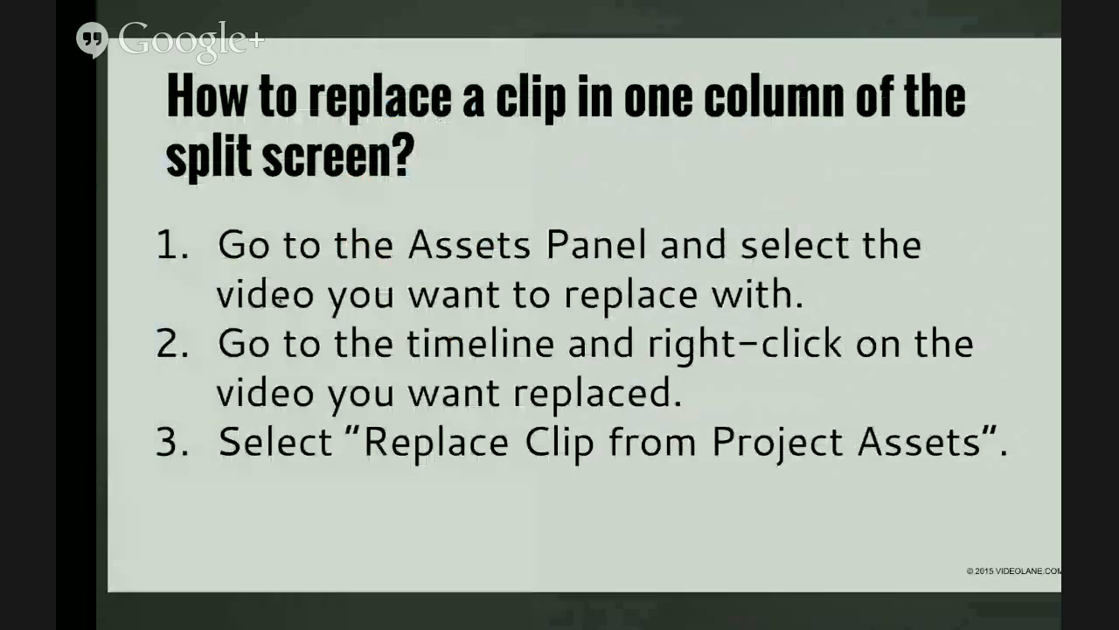
pyautogui.press('Right')
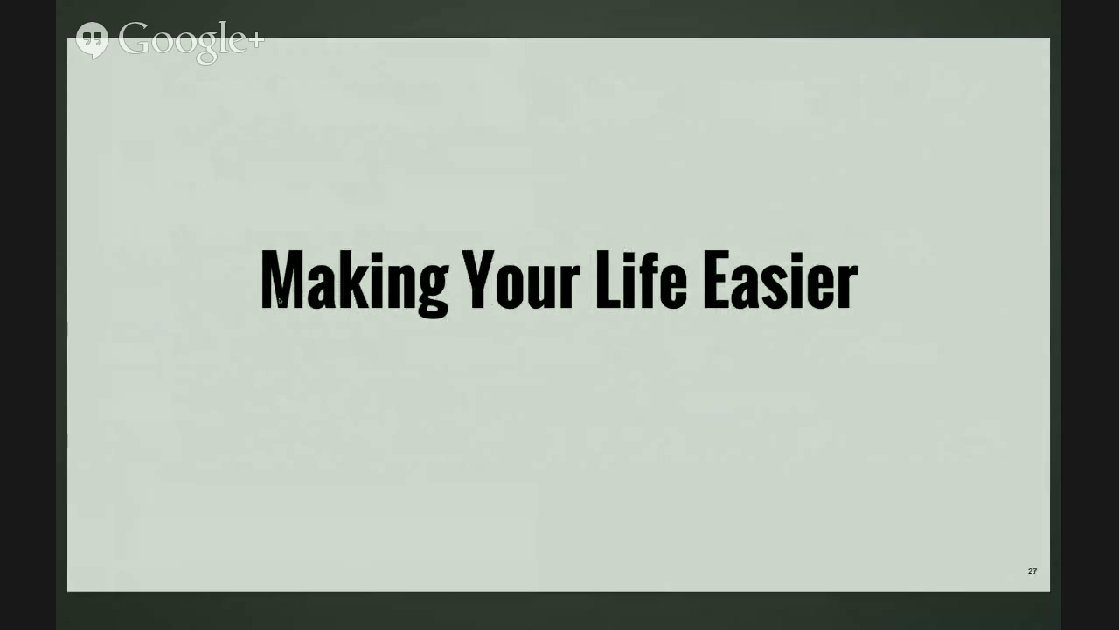
pyautogui.press('Right')
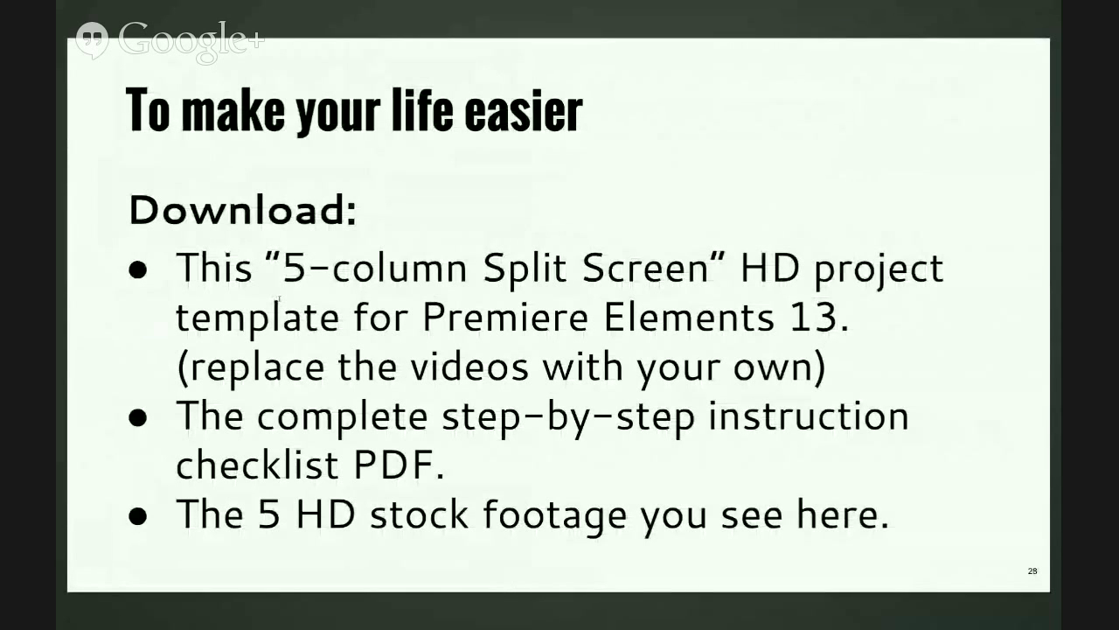